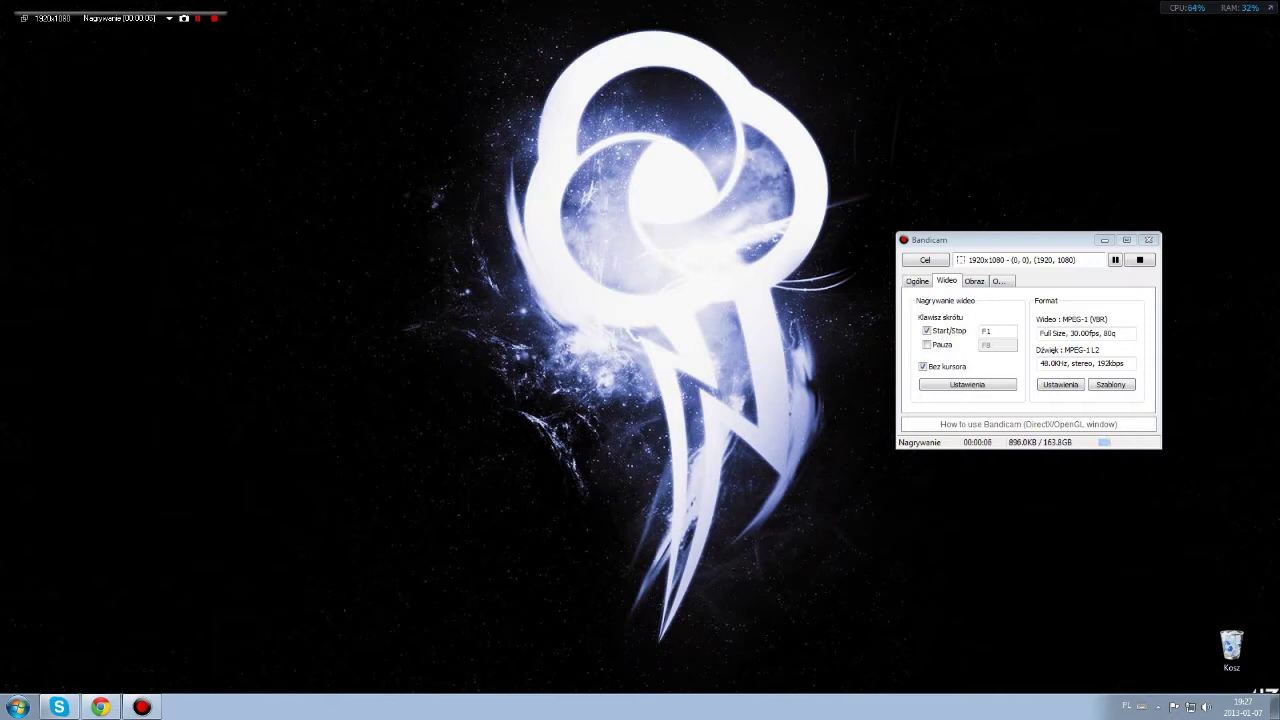
Step: Minimize the Bandicam window and open the Fraps folder inside Nagrania on local disk D
click(1104, 240)
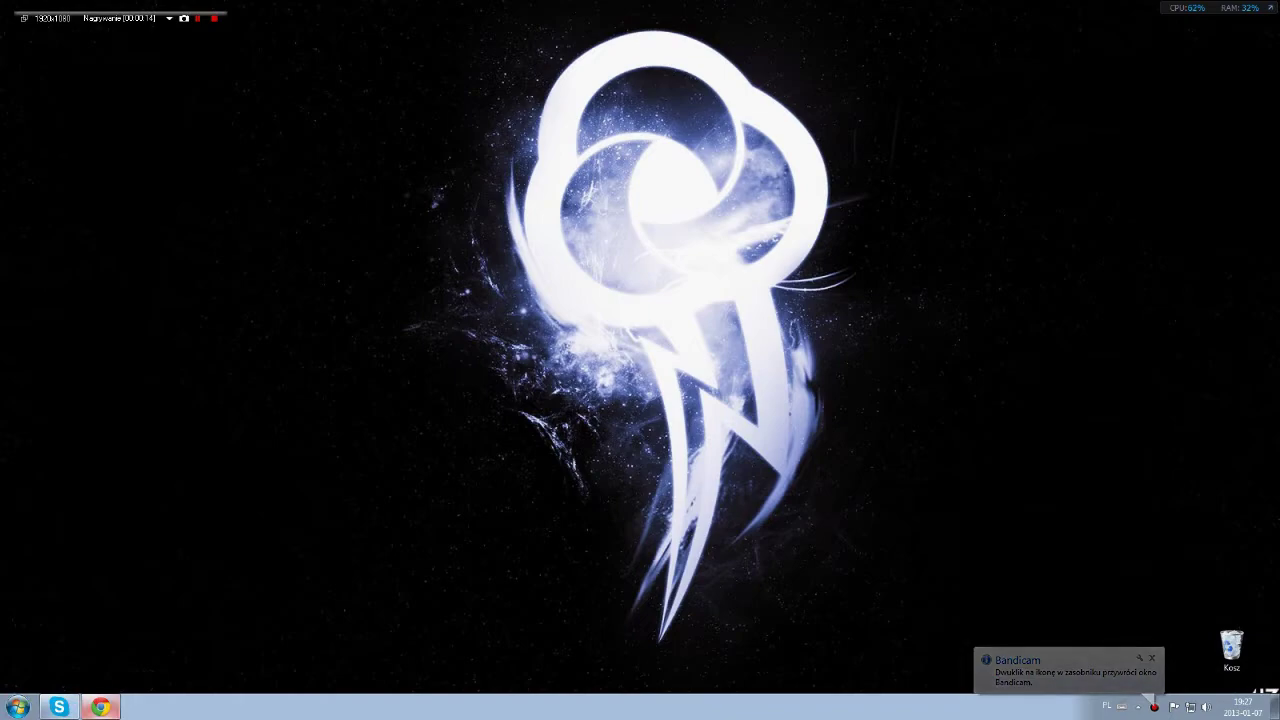
click(100, 707)
click(100, 707)
click(18, 707)
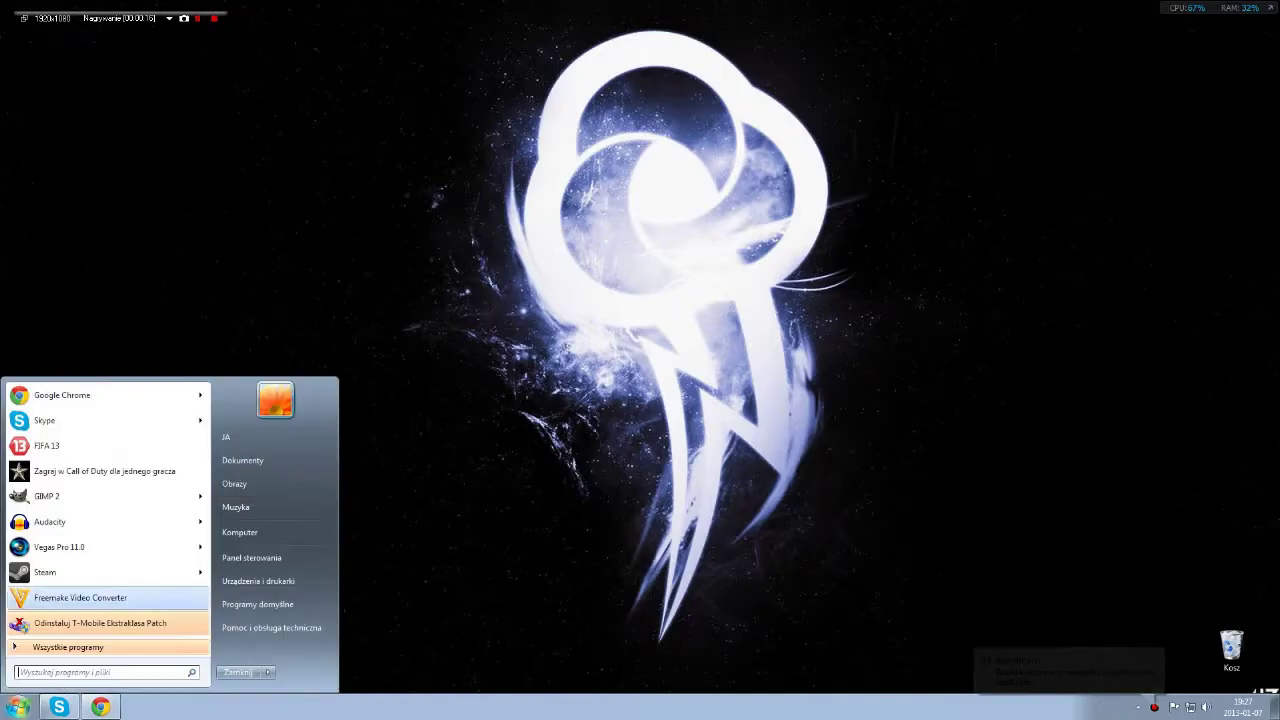
click(248, 532)
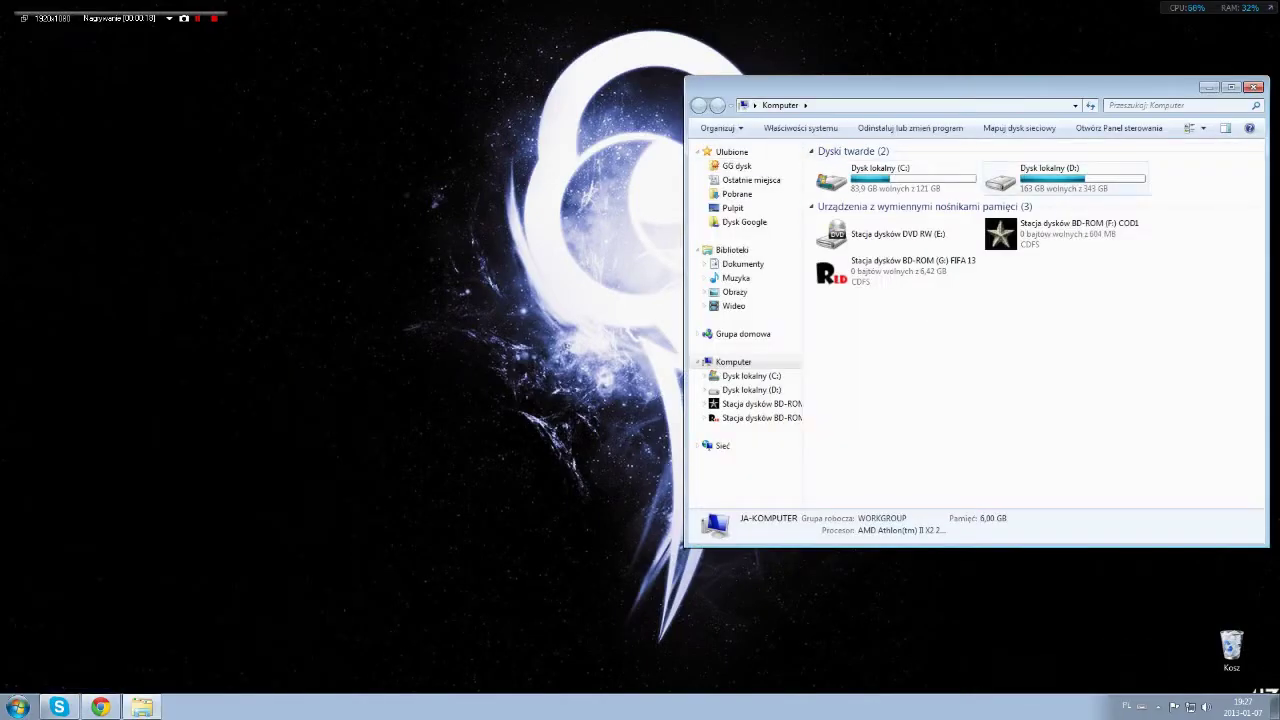
double_click(1032, 180)
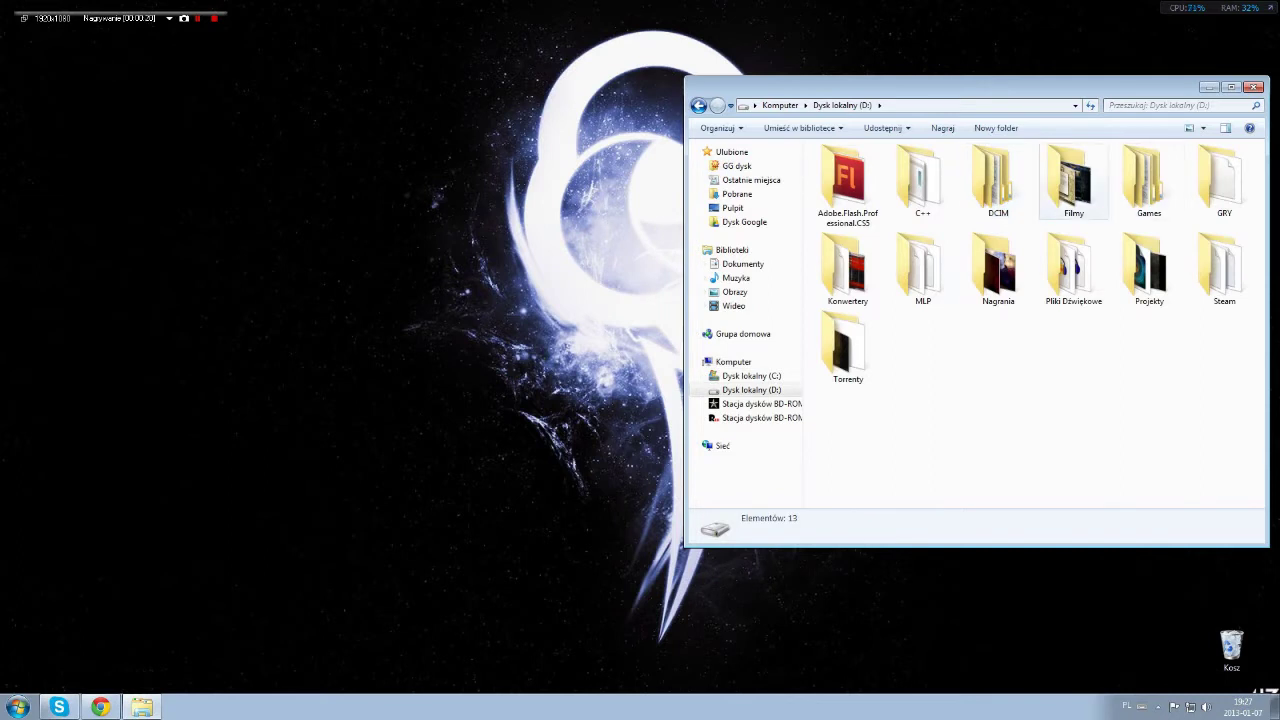
double_click(998, 268)
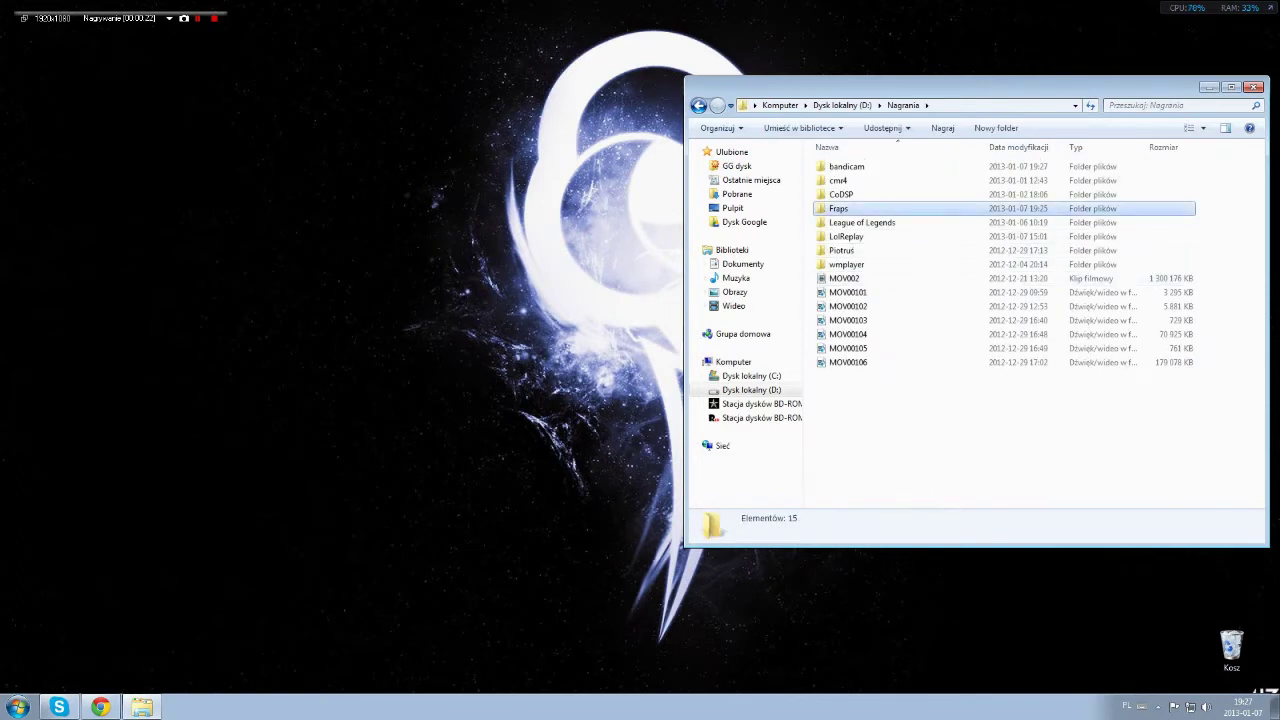
double_click(990, 208)
Step: Check the length and file size of the Gothic2 recordings in the Fraps folder, individually and together
key(ctrl+a)
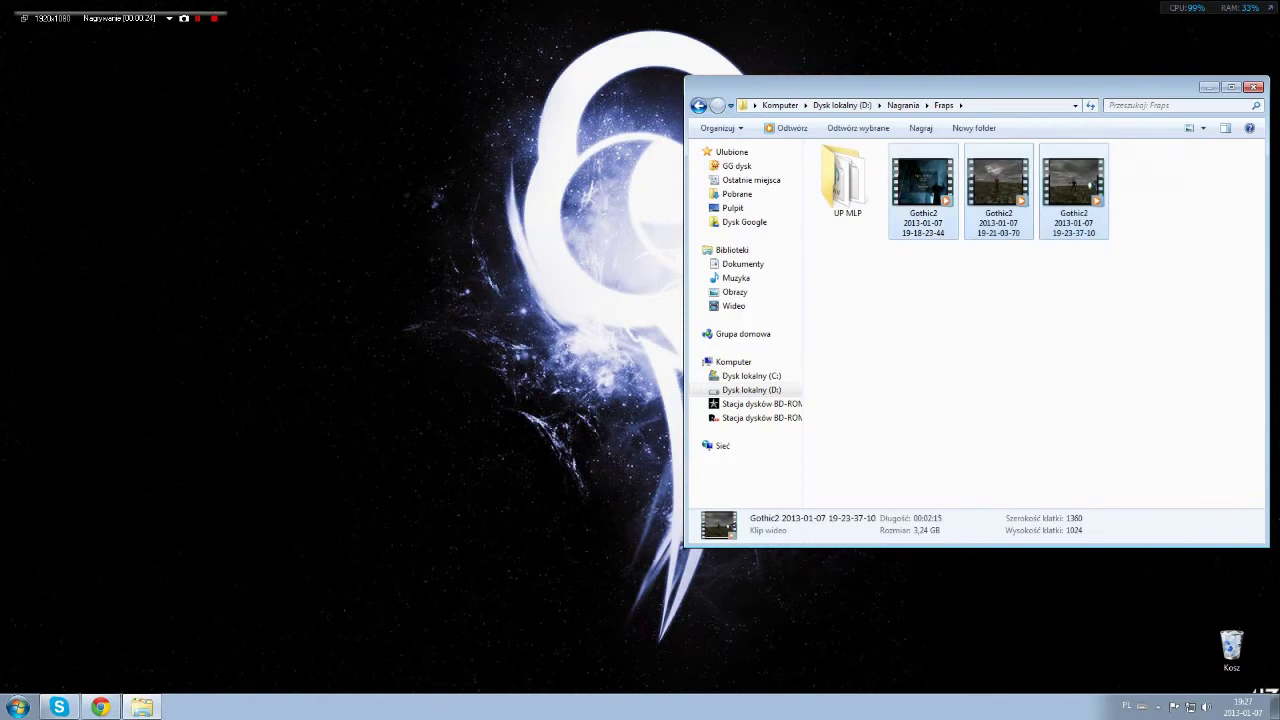
click(980, 340)
click(923, 190)
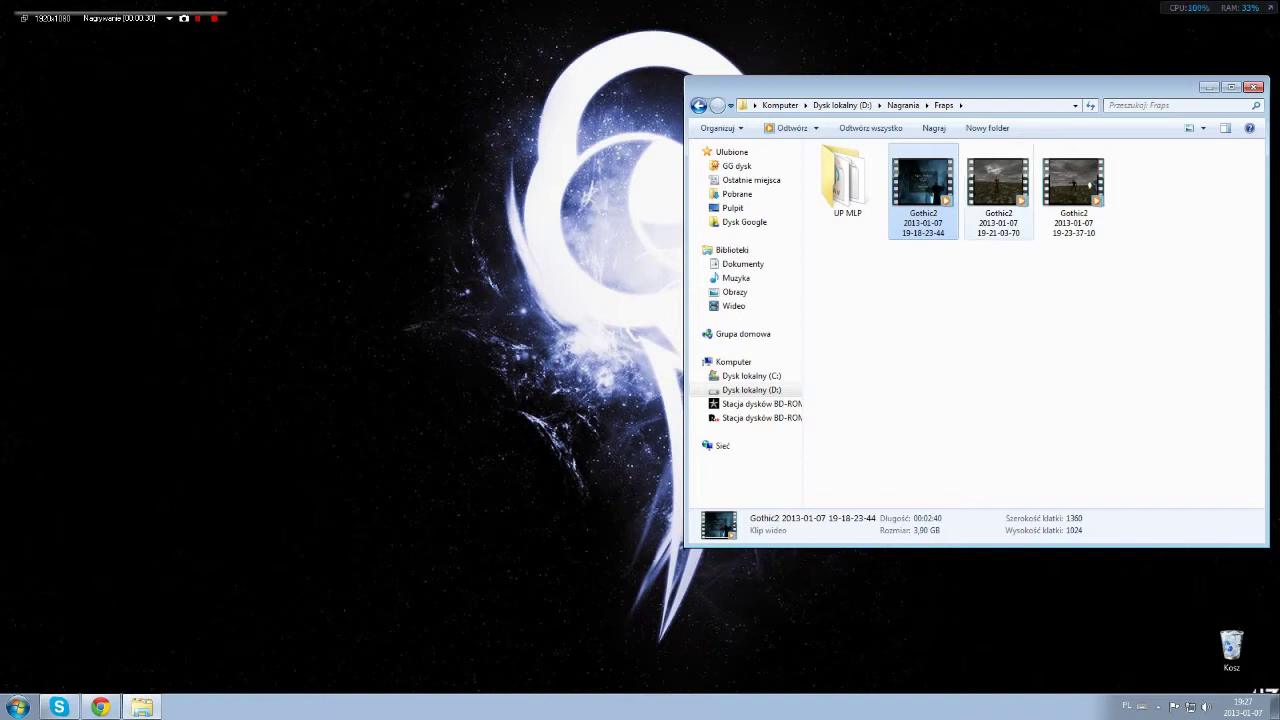
click(998, 190)
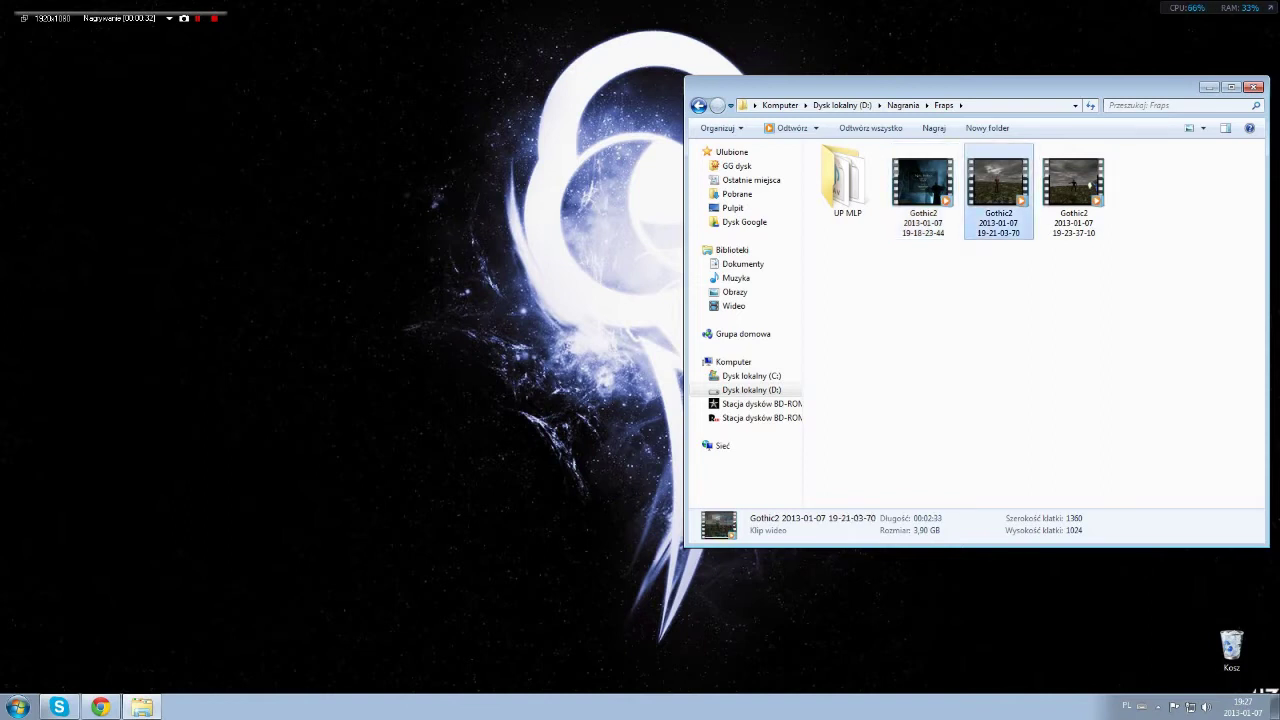
key(Right)
key(Left)
key(Left)
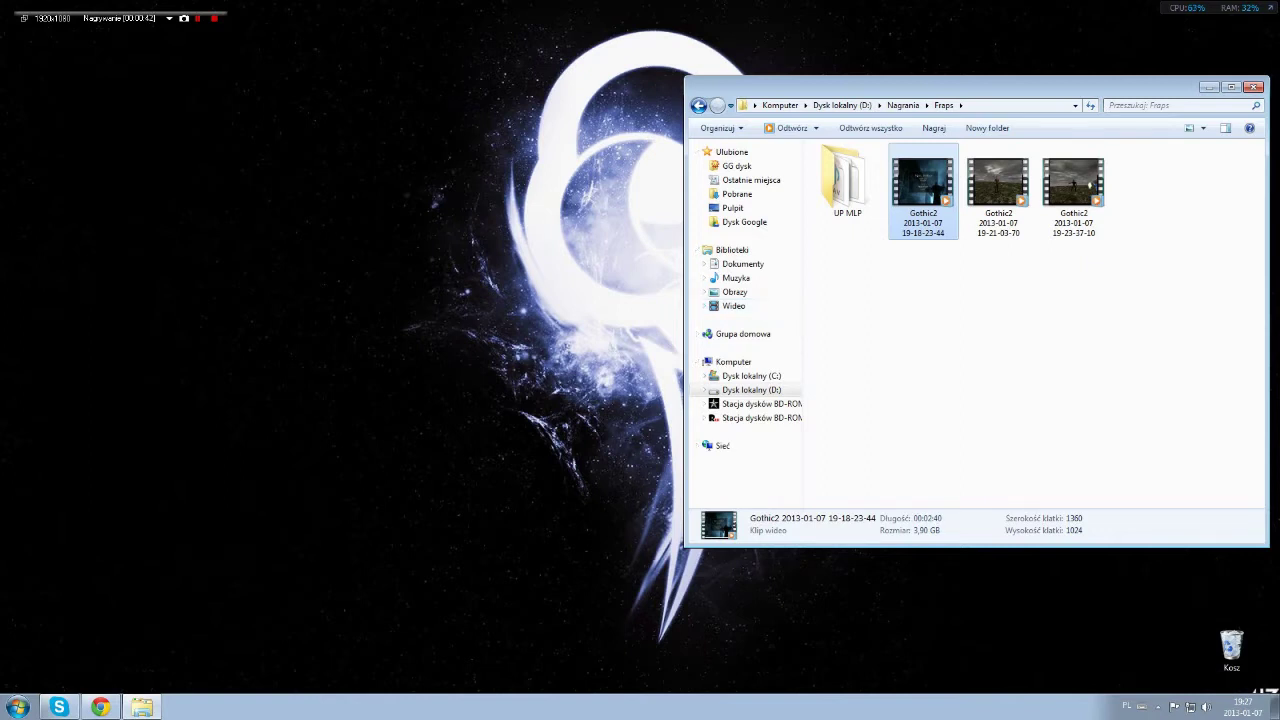
drag(1106, 352, 806, 138)
drag(1120, 416, 920, 200)
click(1110, 390)
drag(1114, 394, 934, 144)
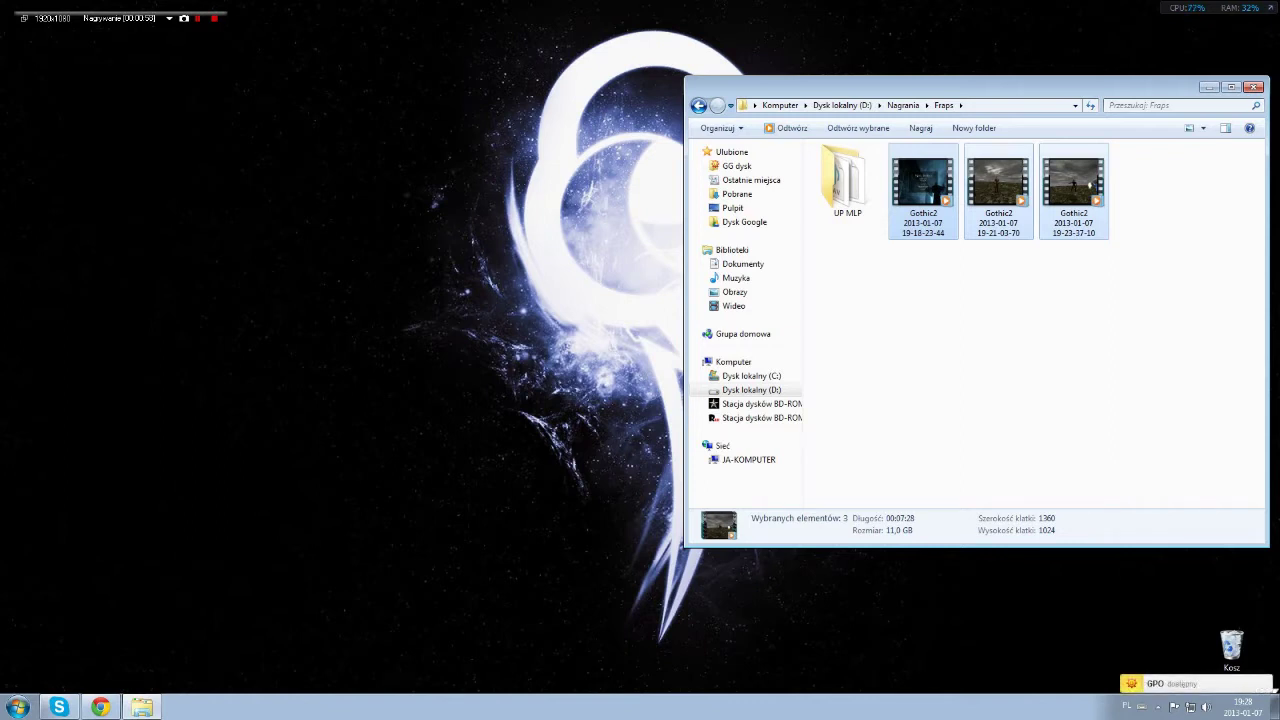
Step: Open the Konwertery folder inside UP MLP and check the combined length and size of its converted Gothic2 clips
double_click(847, 180)
double_click(848, 182)
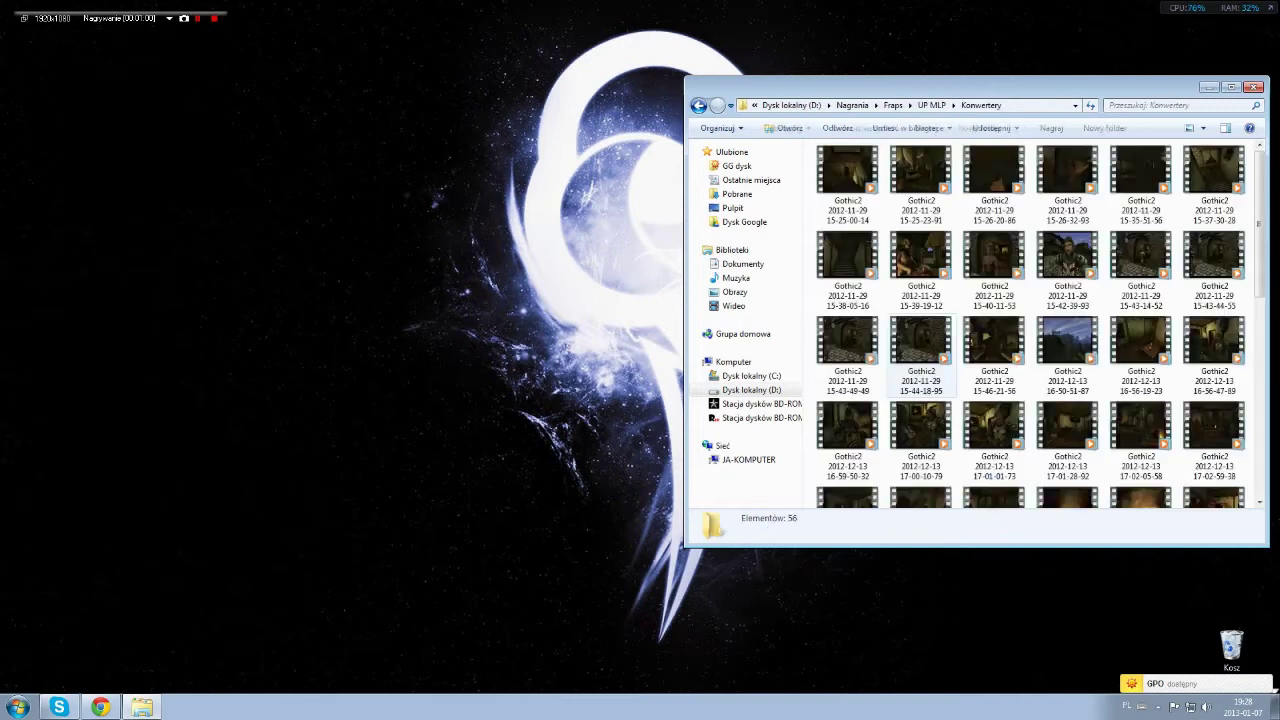
scroll(1122, 246, down, 5)
drag(1259, 418, 848, 264)
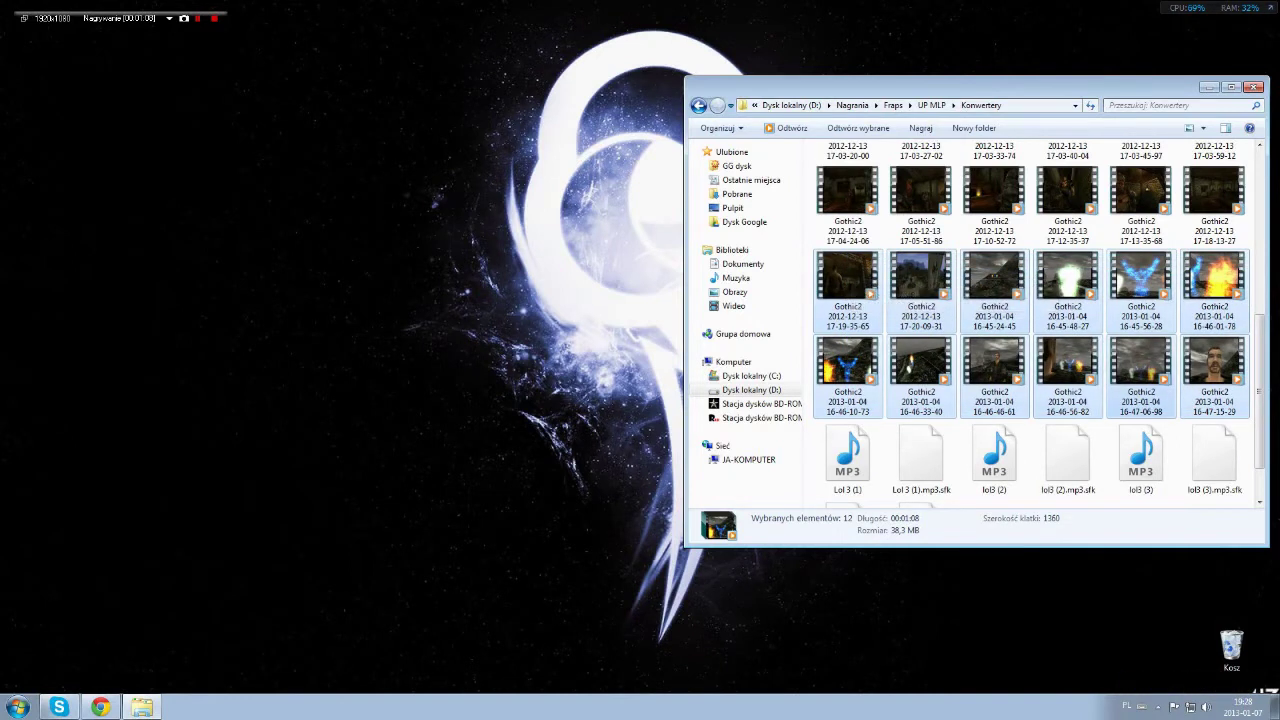
scroll(1035, 325, up, 4)
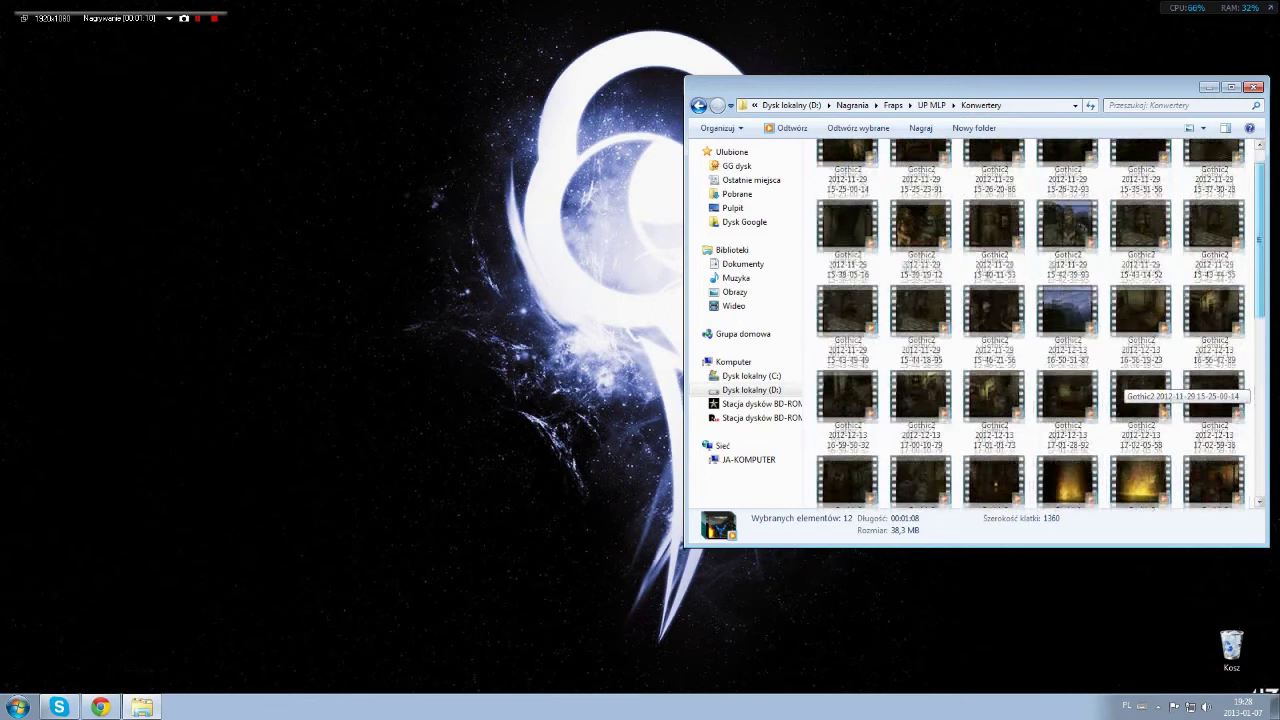
drag(1251, 146, 815, 348)
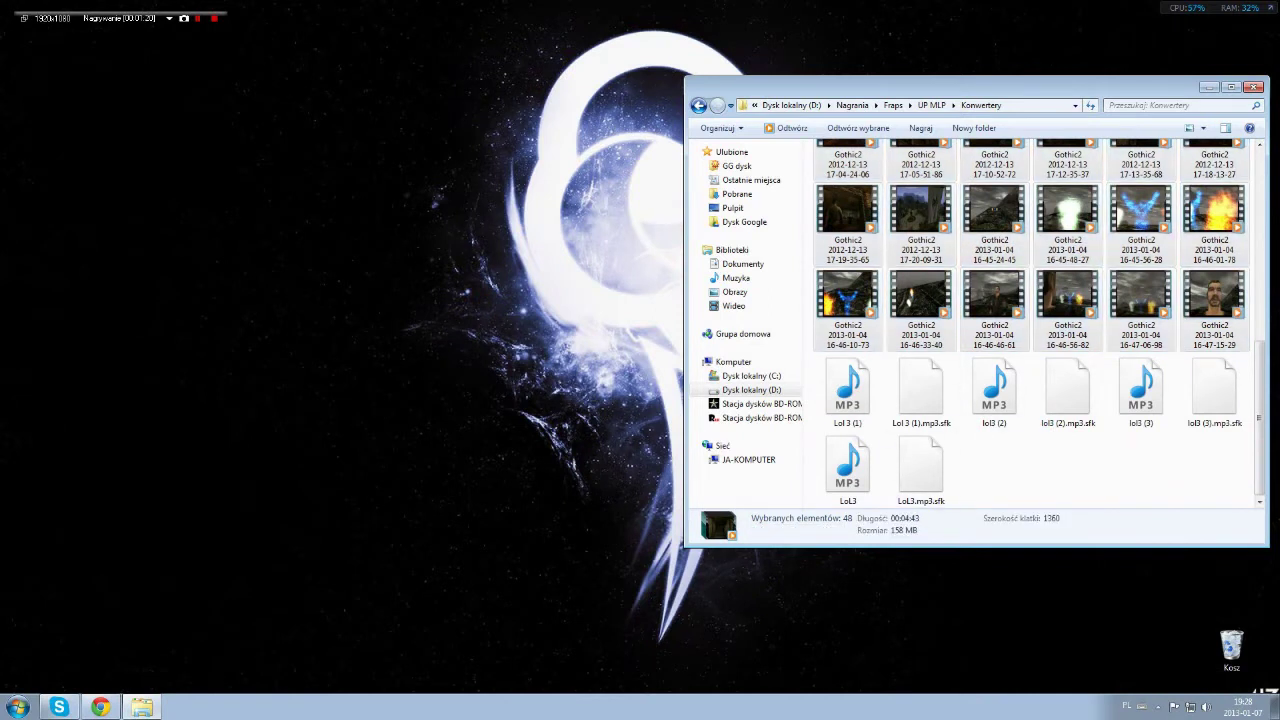
click(1190, 472)
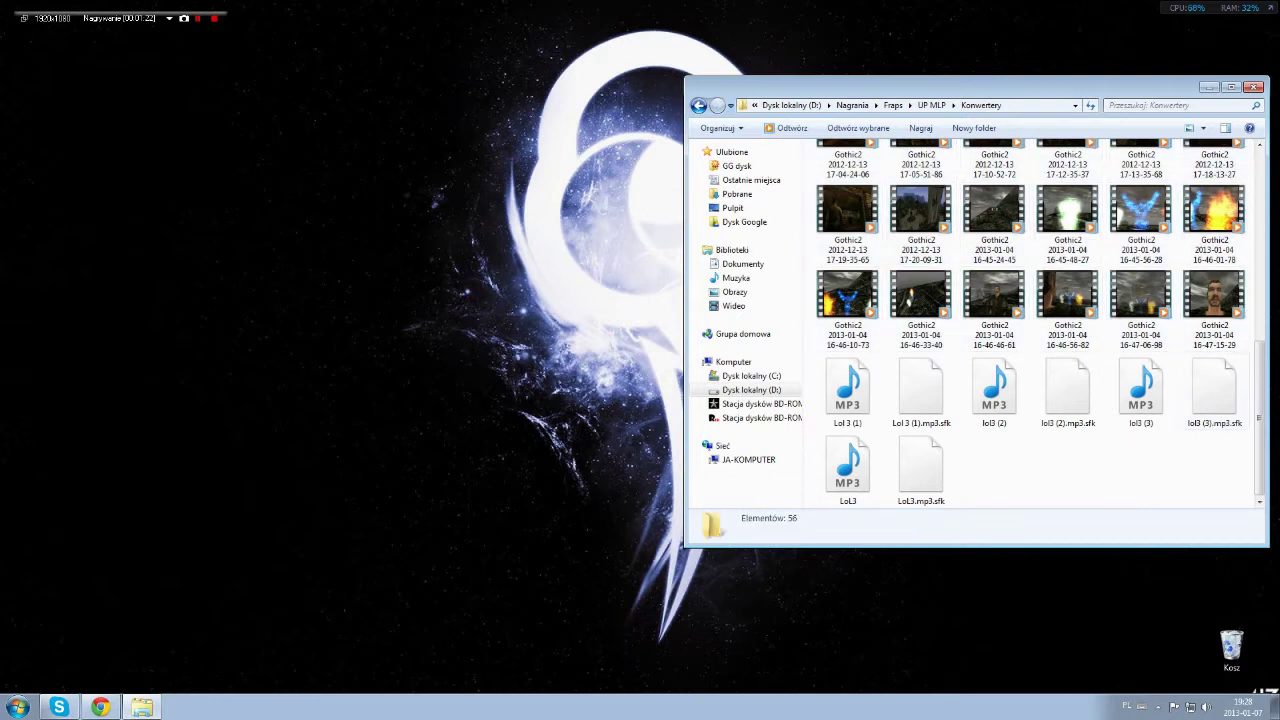
Step: Examine individual converted clips and compare the December 2012 and January 2013 groups of Gothic2 clips in the Konwertery folder
click(1214, 312)
click(1141, 312)
click(1067, 312)
click(921, 312)
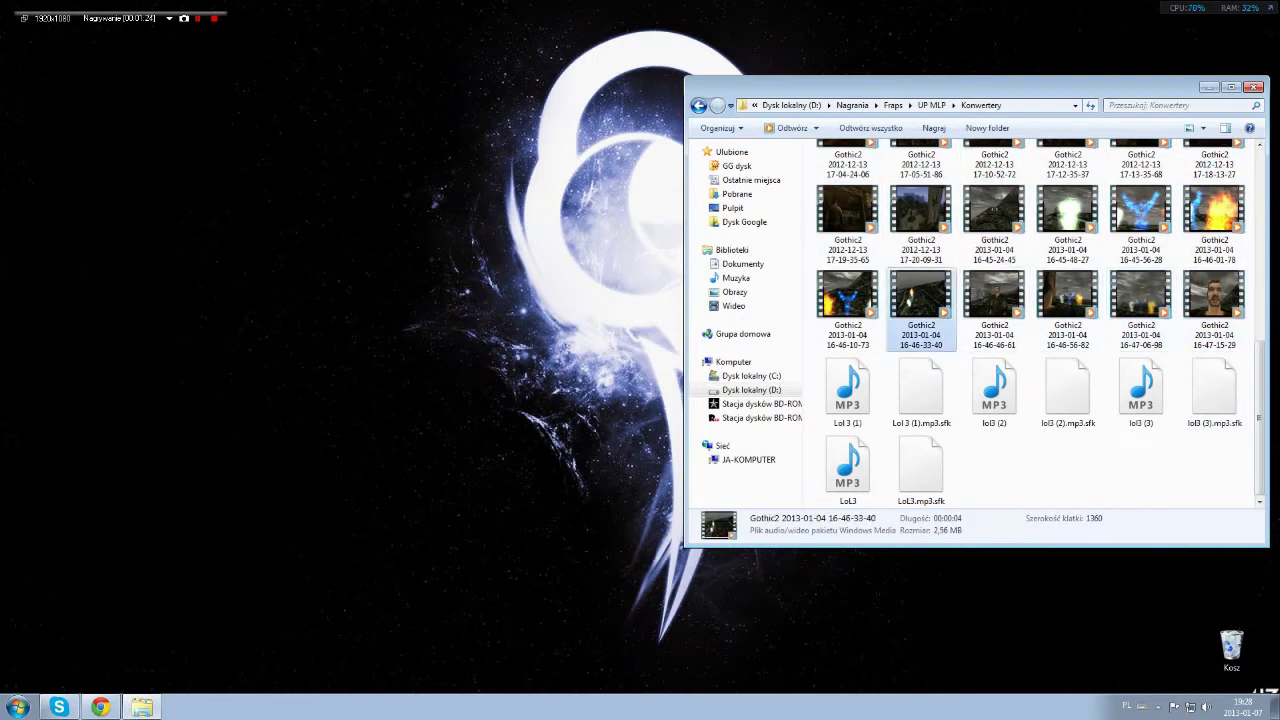
click(1040, 468)
drag(1260, 400, 1260, 208)
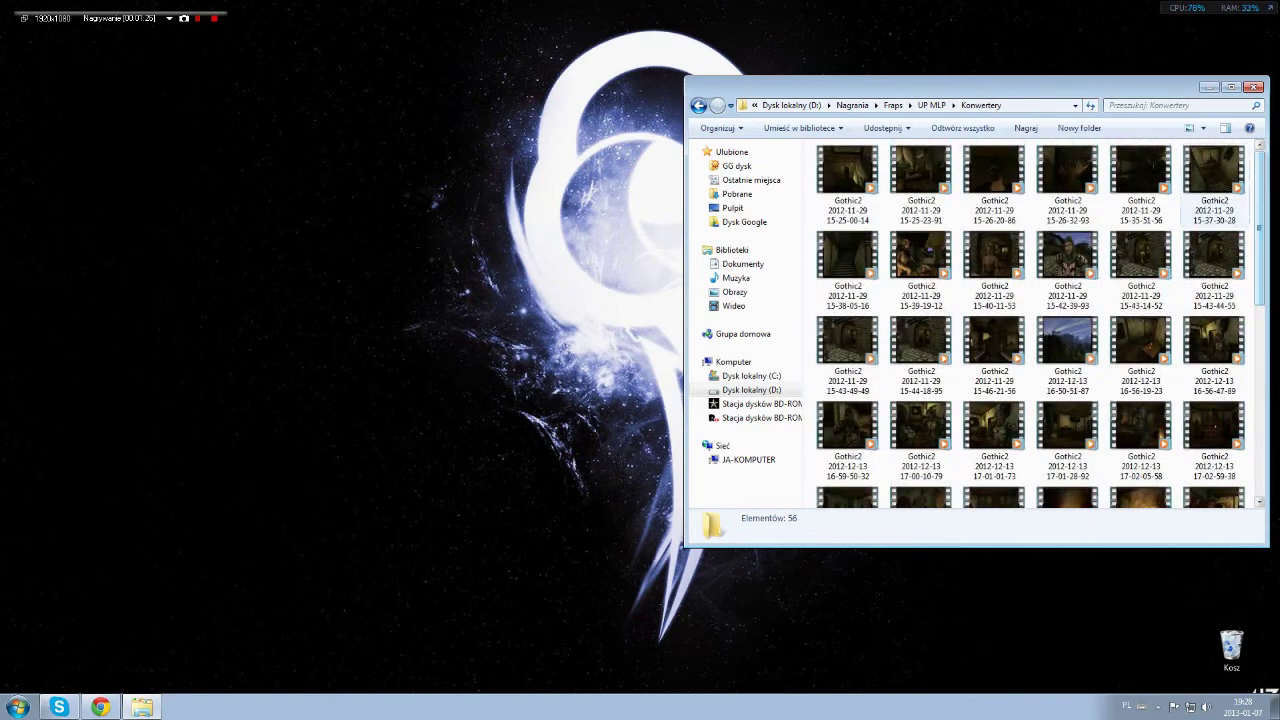
drag(1251, 150, 850, 308)
click(1100, 468)
drag(1260, 434, 1260, 329)
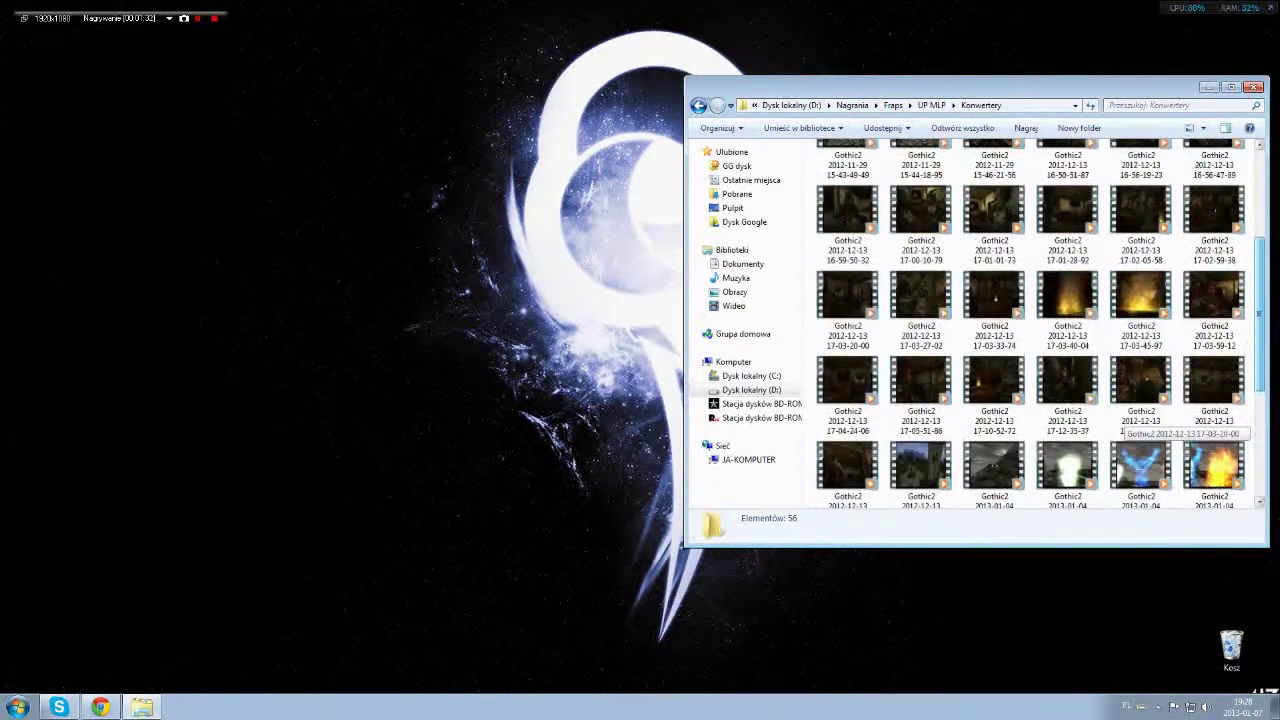
scroll(1120, 422, down, 2)
drag(1252, 400, 806, 276)
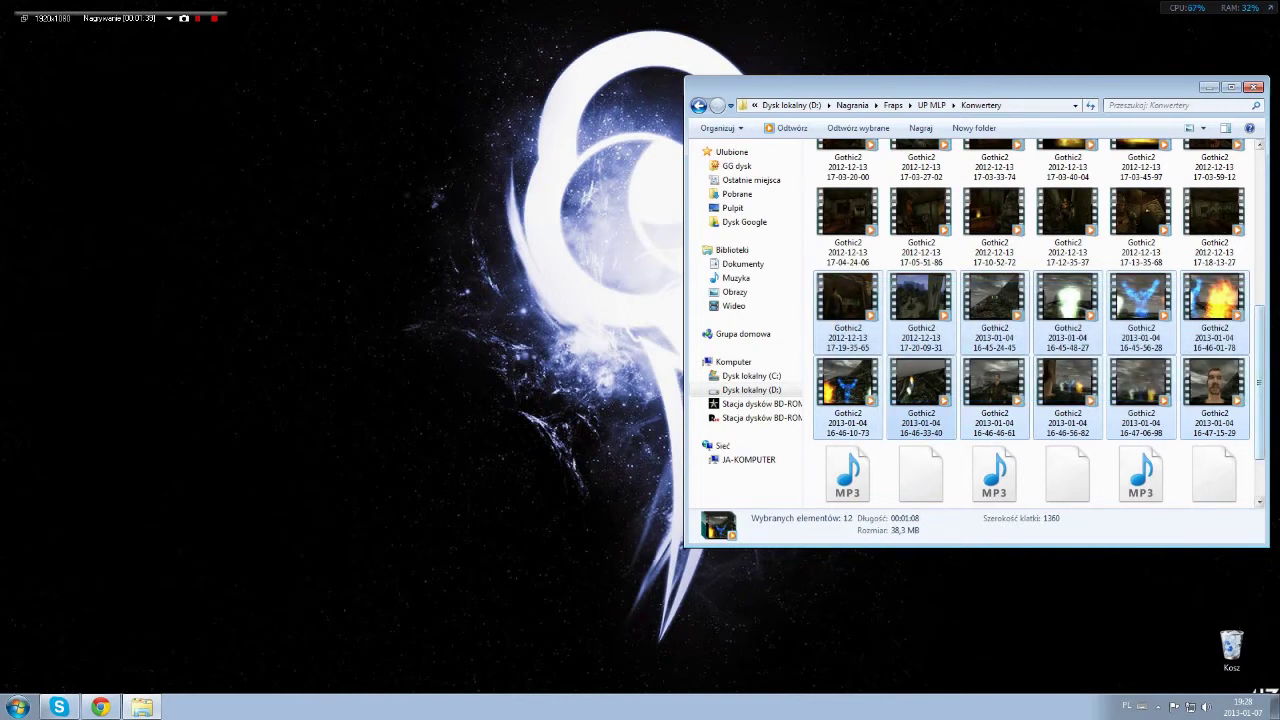
scroll(1039, 323, up, 2)
drag(1252, 384, 808, 136)
scroll(1039, 323, down, 4)
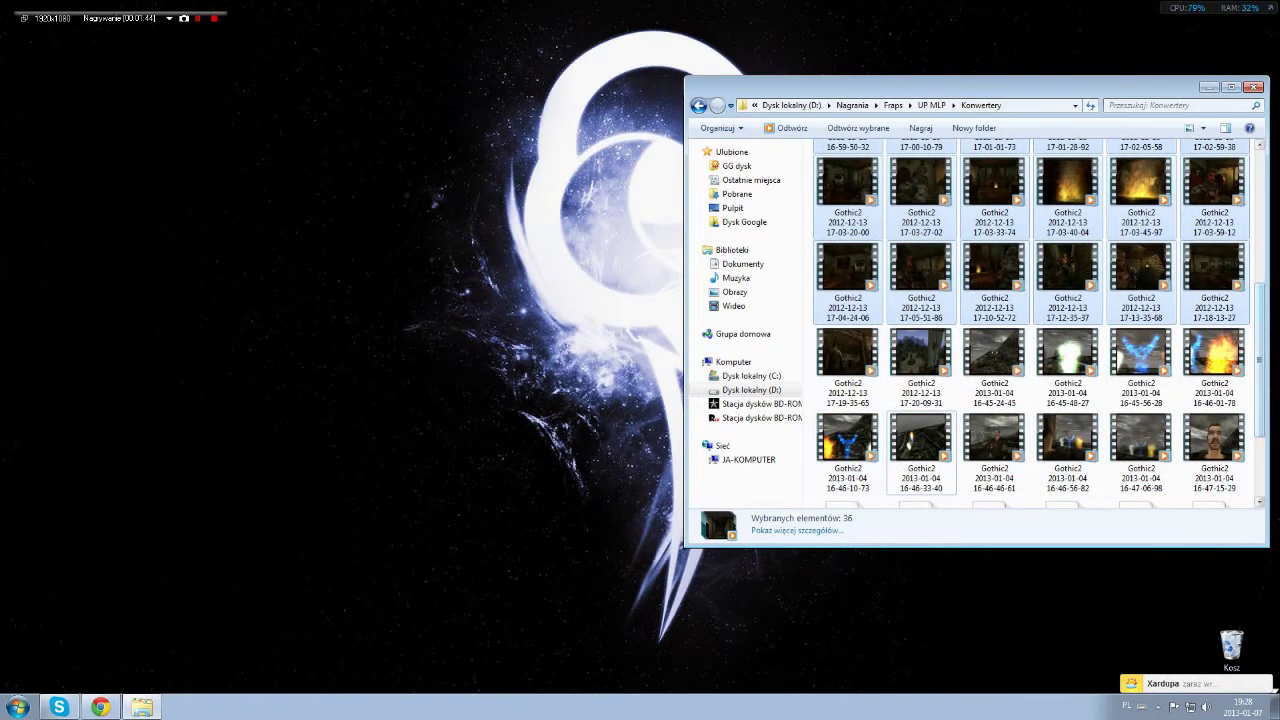
Step: Launch Vegas Pro 11.0 and cancel the loading of the previous project UP.veg
key(super)
click(62, 547)
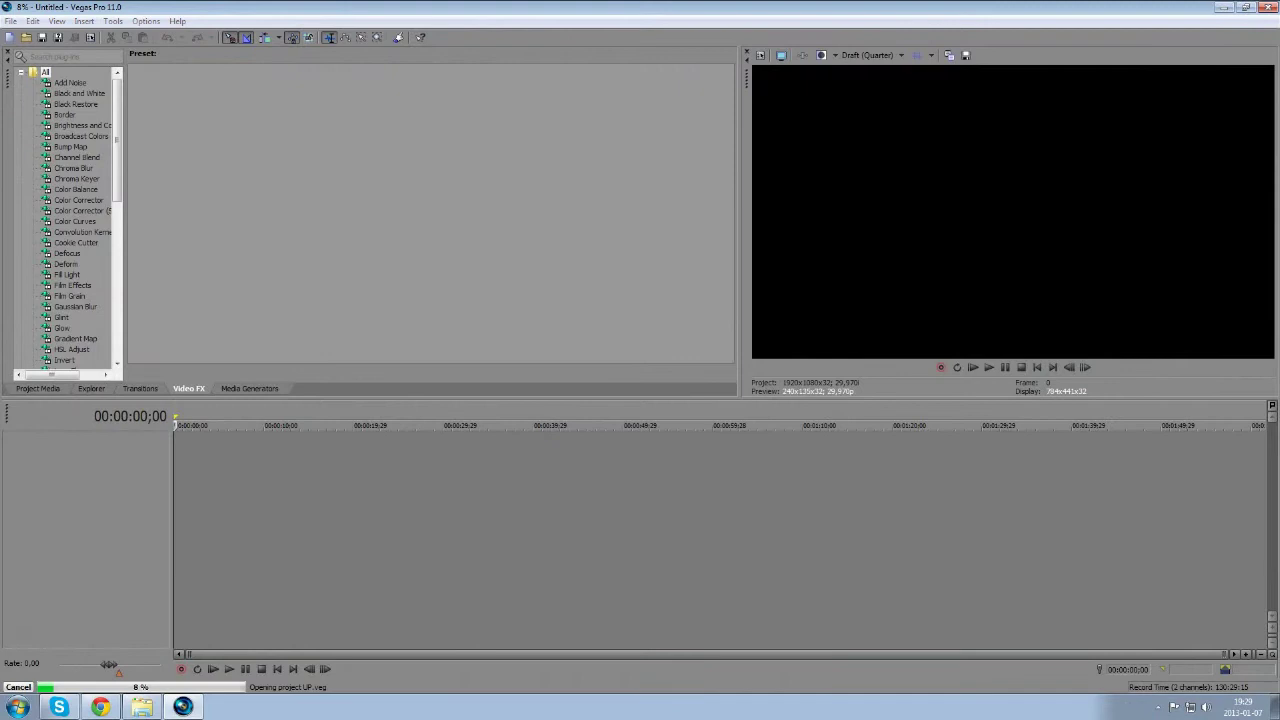
key(Escape)
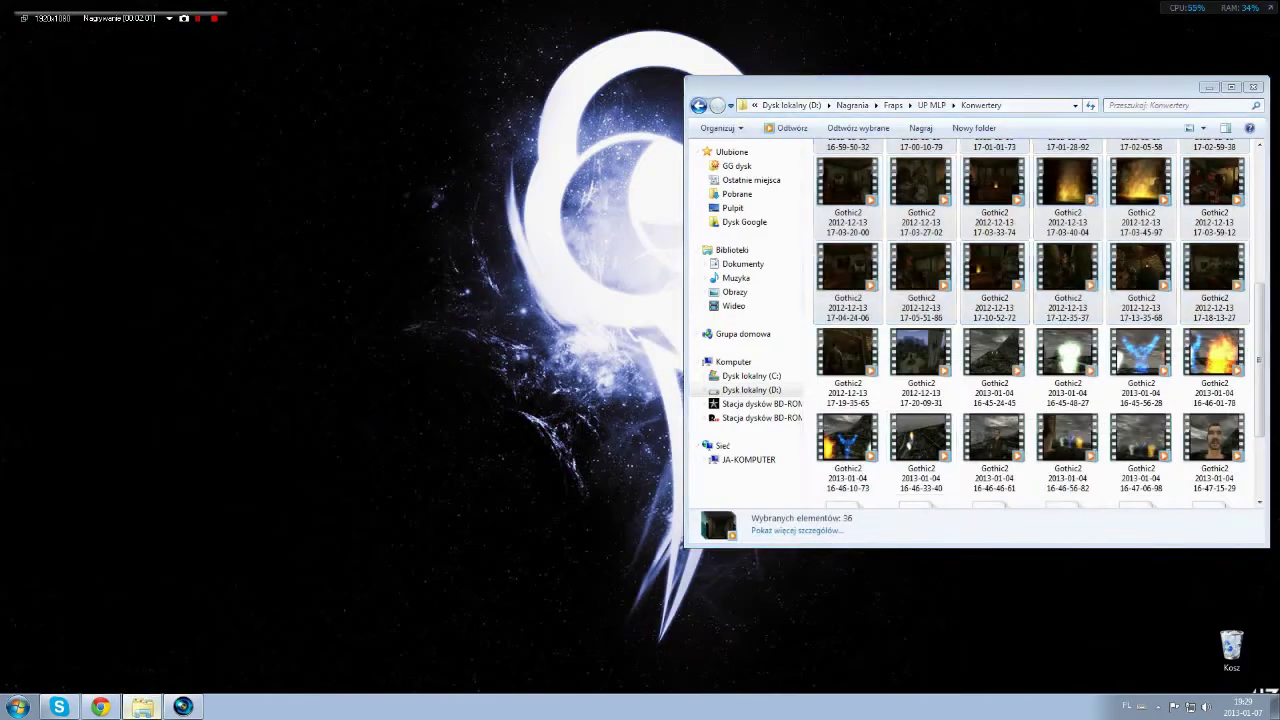
click(142, 707)
click(142, 707)
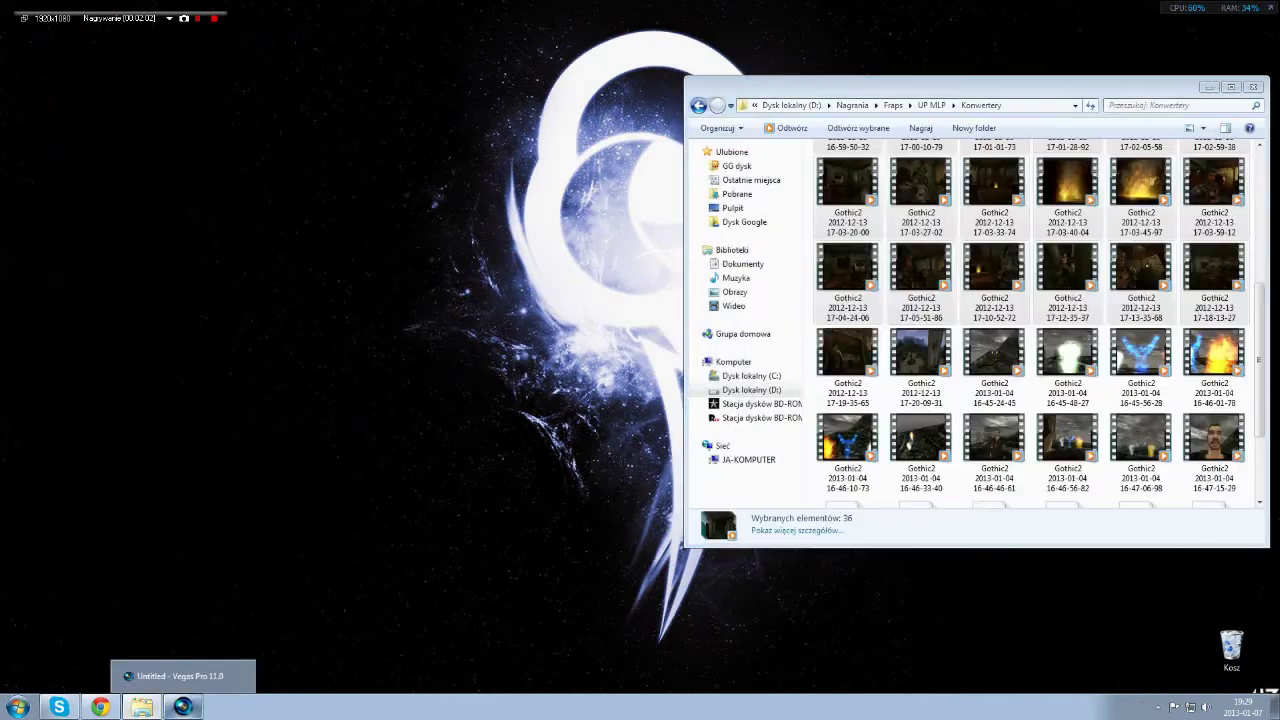
click(183, 707)
click(142, 707)
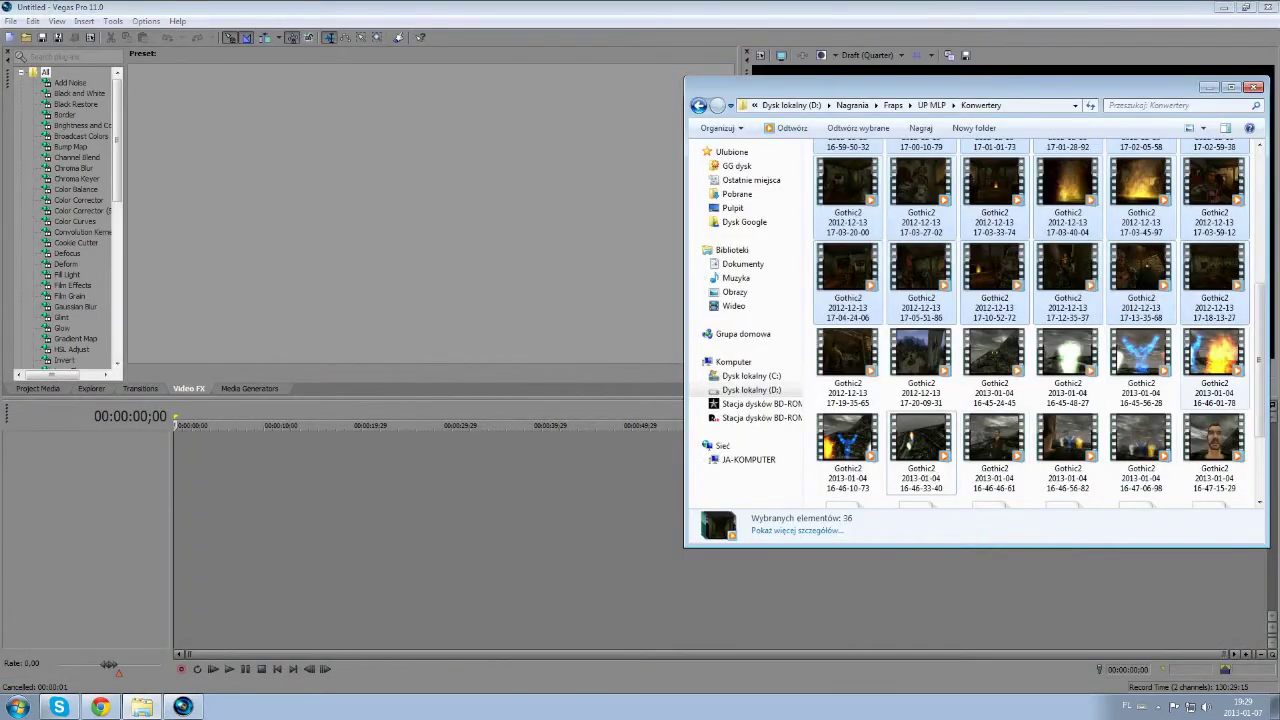
scroll(1120, 366, down, 1)
click(1214, 415)
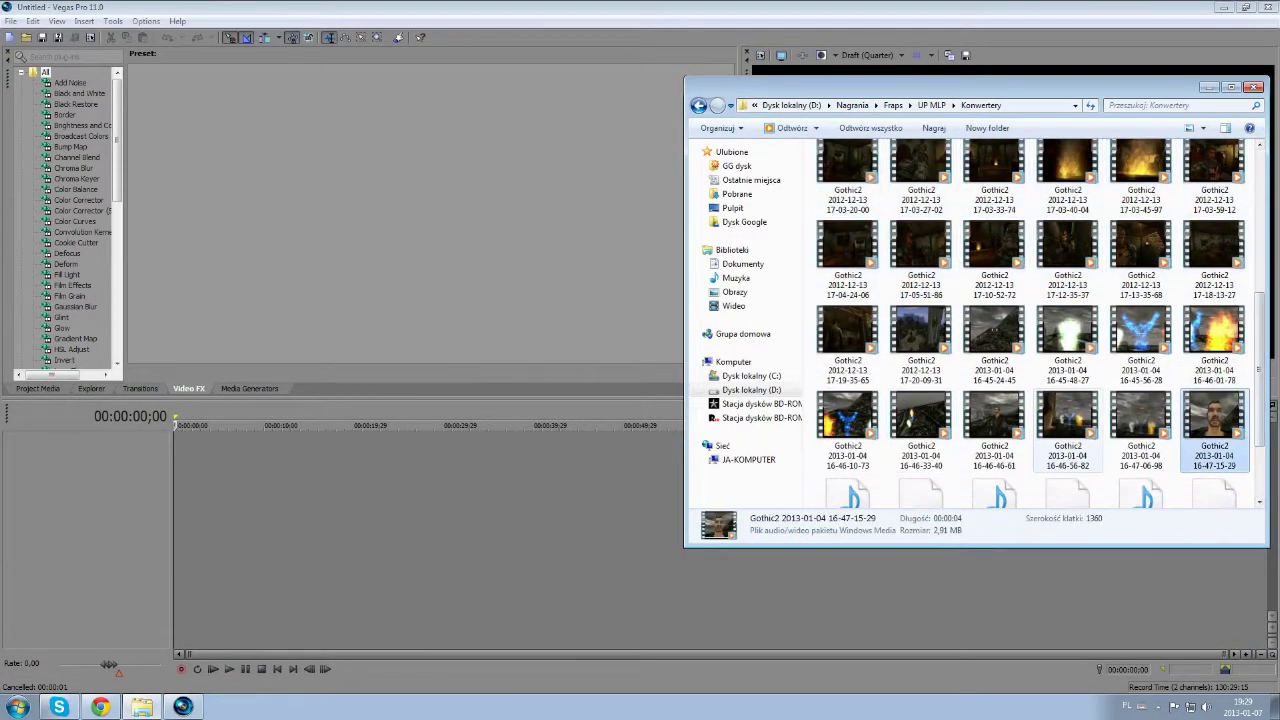
click(994, 415)
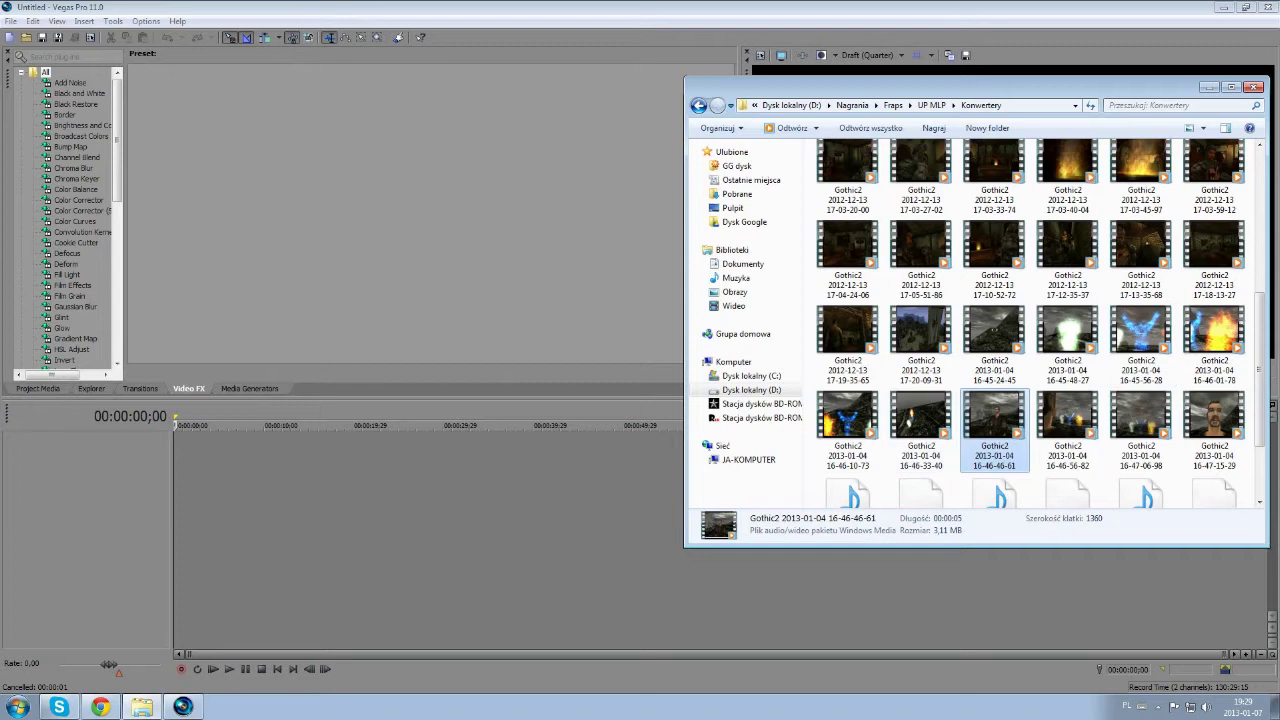
drag(994, 415, 498, 453)
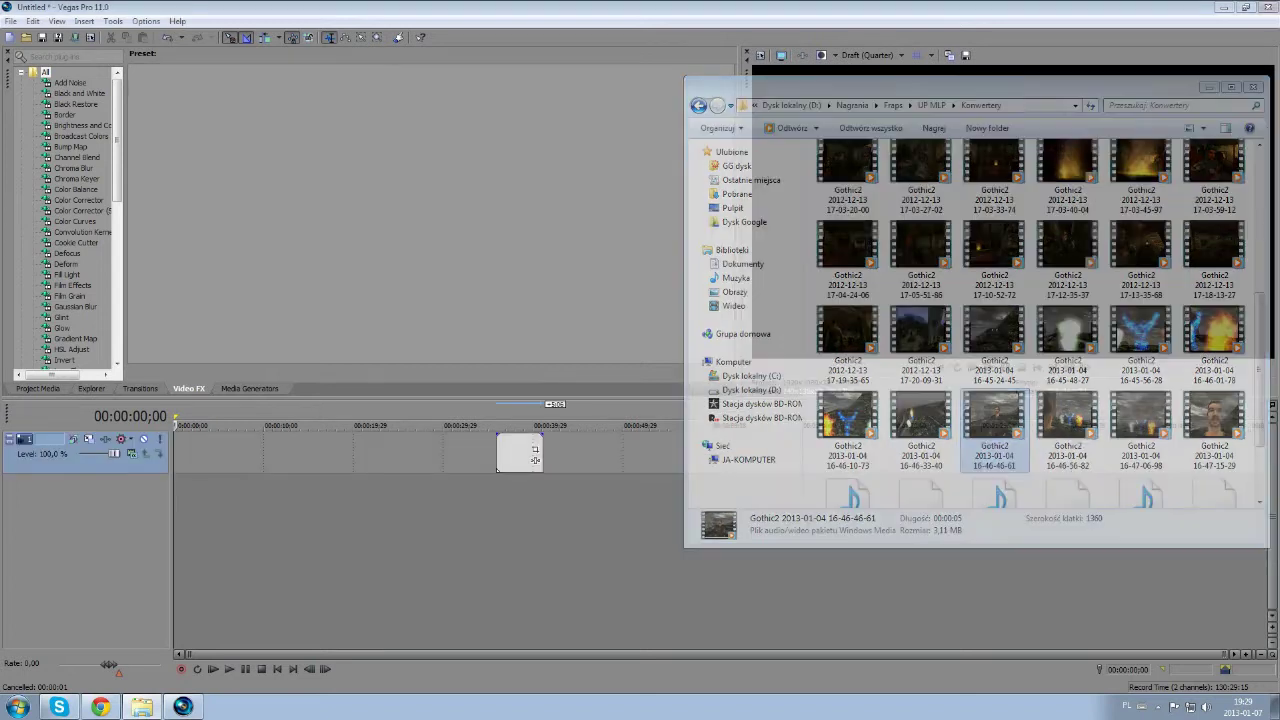
click(506, 453)
click(524, 453)
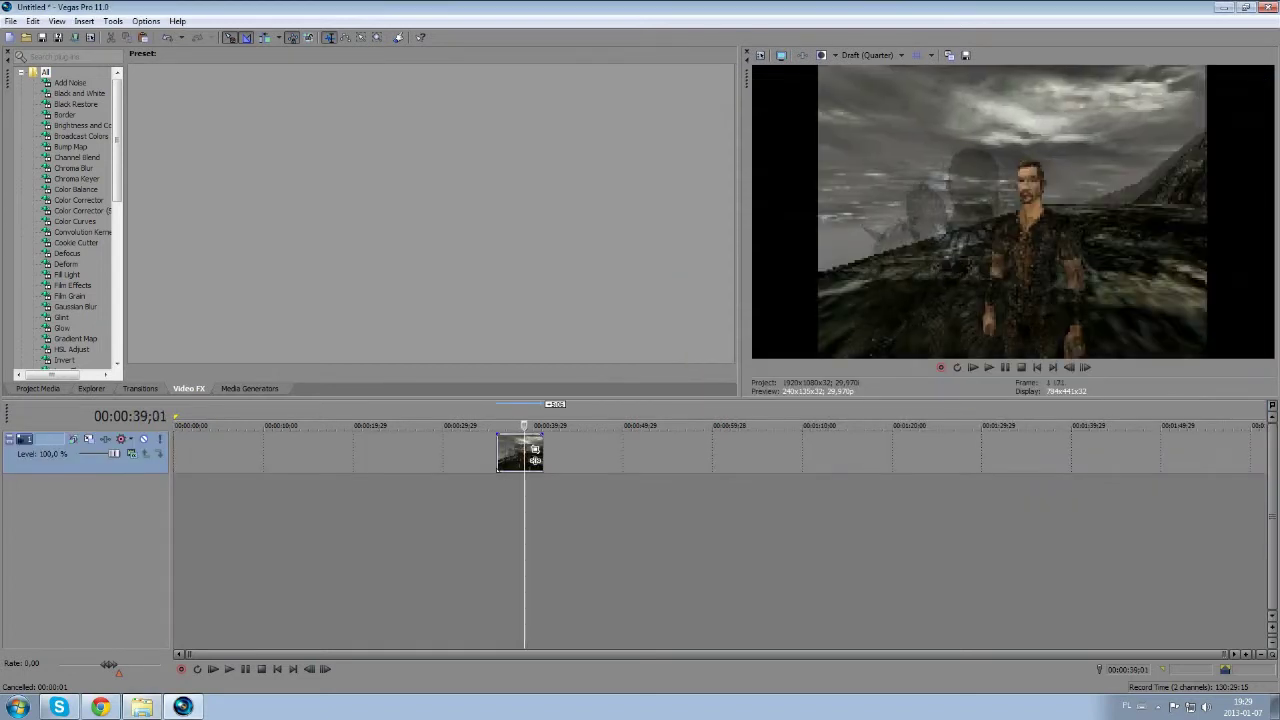
Step: Set the video preview quality to Best (Full) and play the clip from its start, pausing partway through
click(874, 55)
mouse_move(870, 111)
click(943, 123)
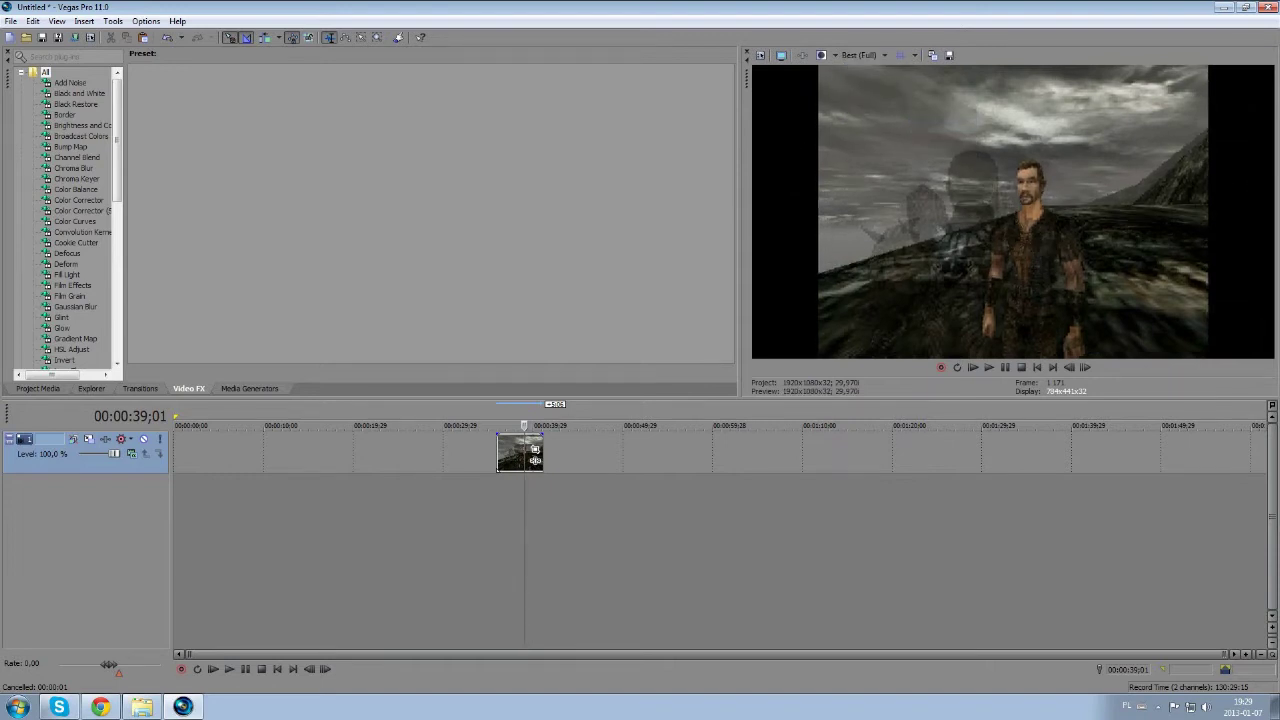
click(497, 540)
click(229, 669)
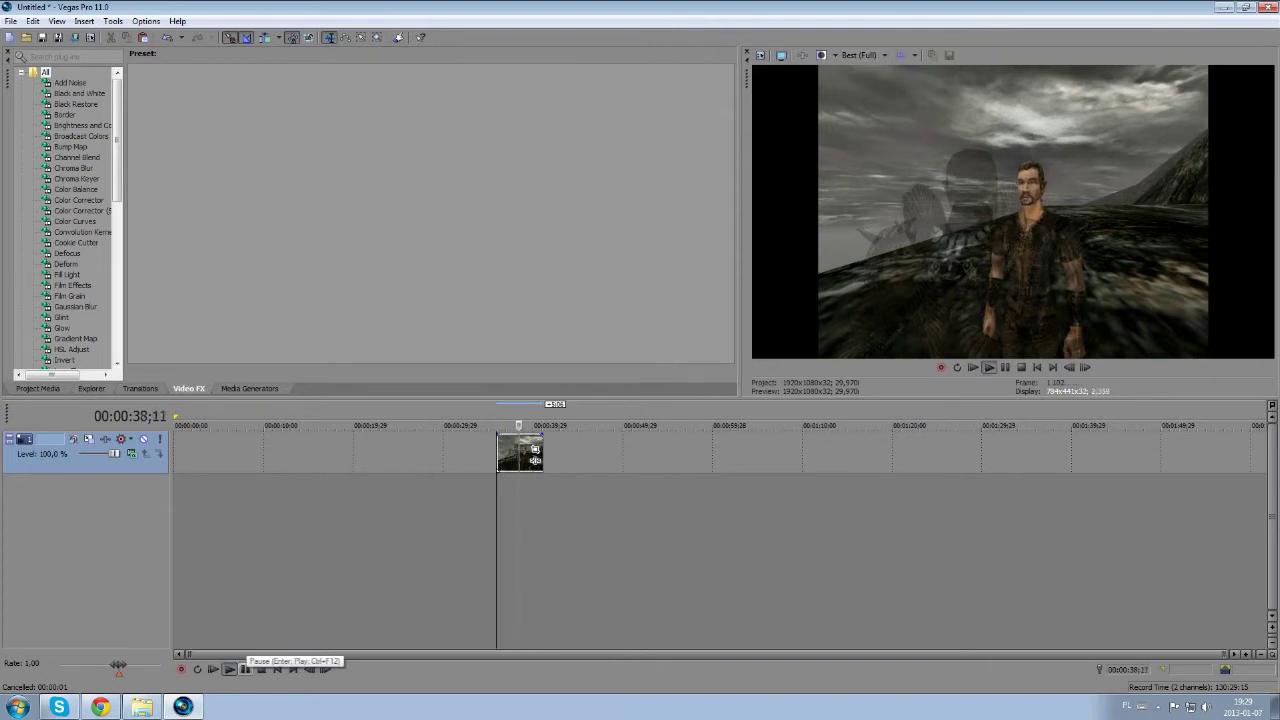
click(245, 669)
Step: Set the video preview quality back to Draft (Quarter)
click(862, 55)
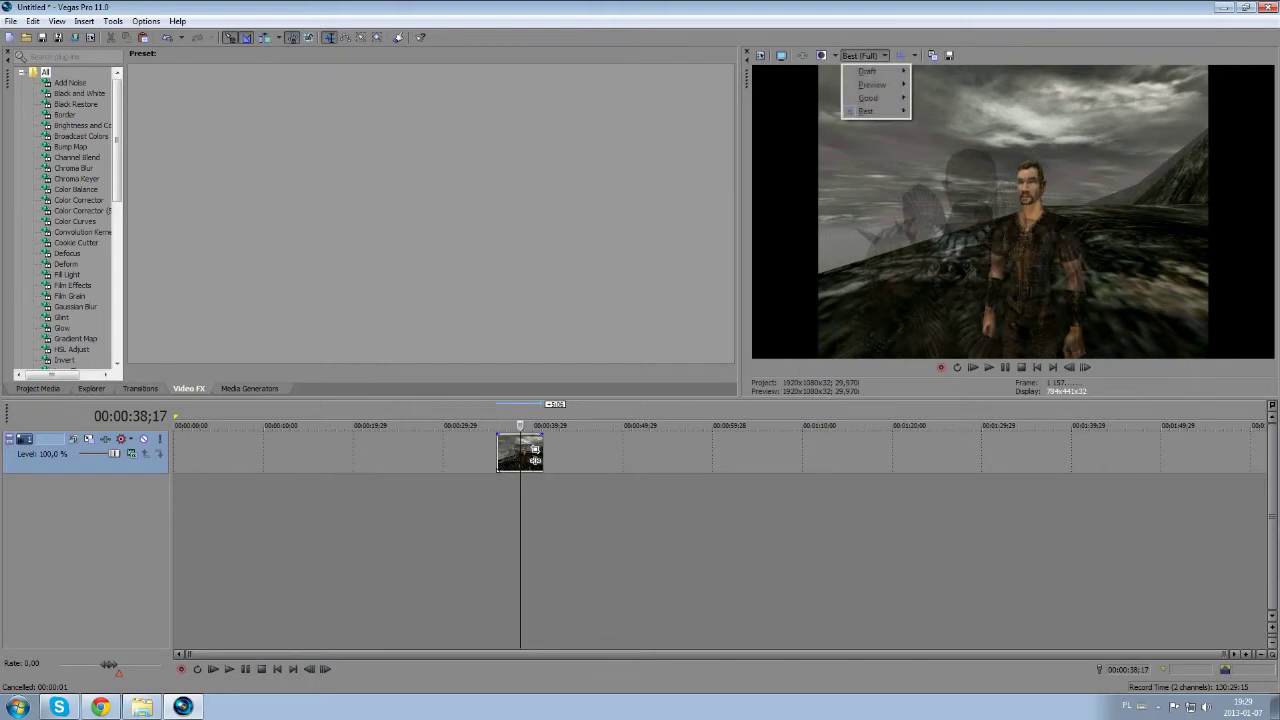
mouse_move(867, 71)
click(940, 111)
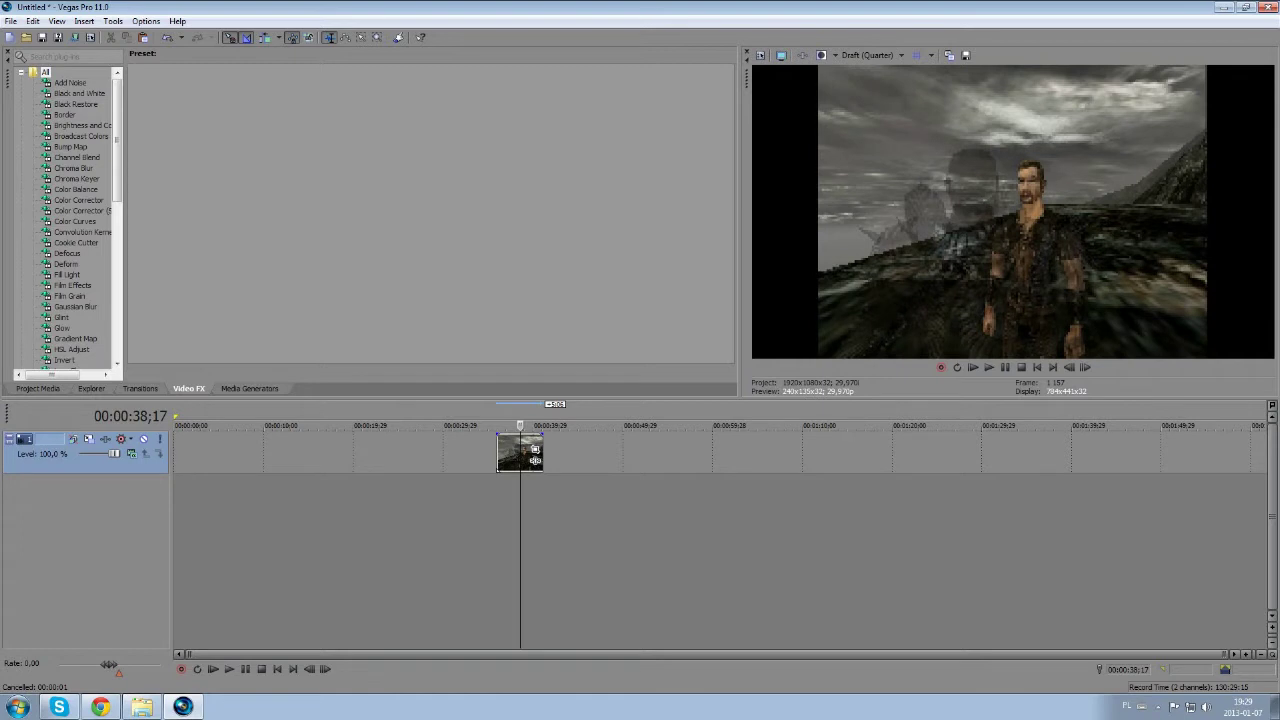
Step: Open Track Motion for the video track and stretch its frame horizontally until the clip fills the preview width
click(89, 439)
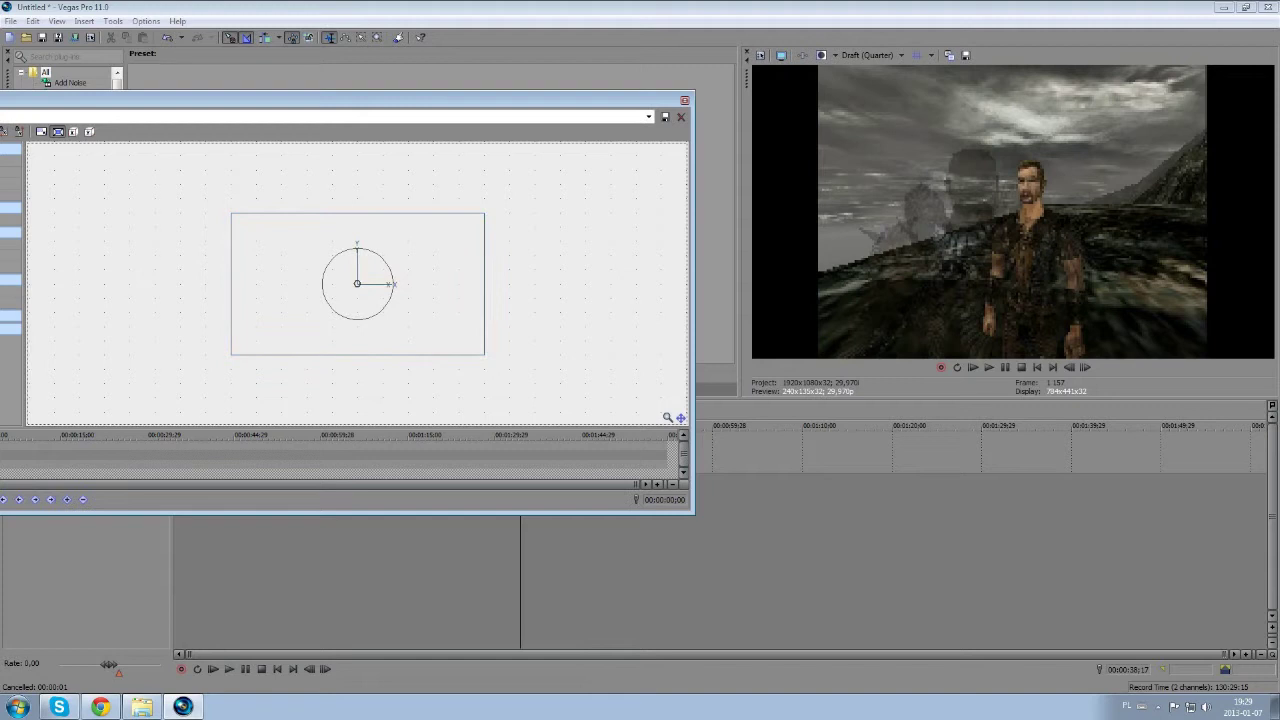
drag(230, 354, 187, 355)
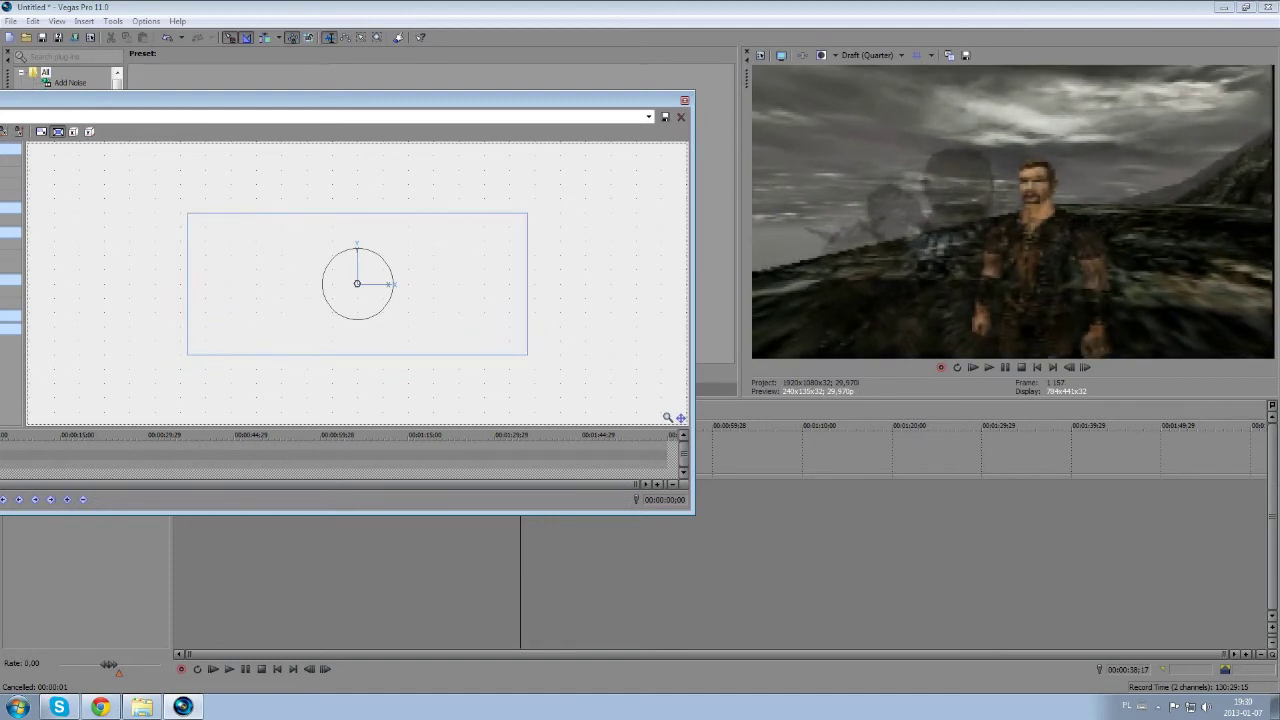
mouse_move(507, 355)
mouse_down()
mouse_move(489, 355)
mouse_move(527, 355)
mouse_up()
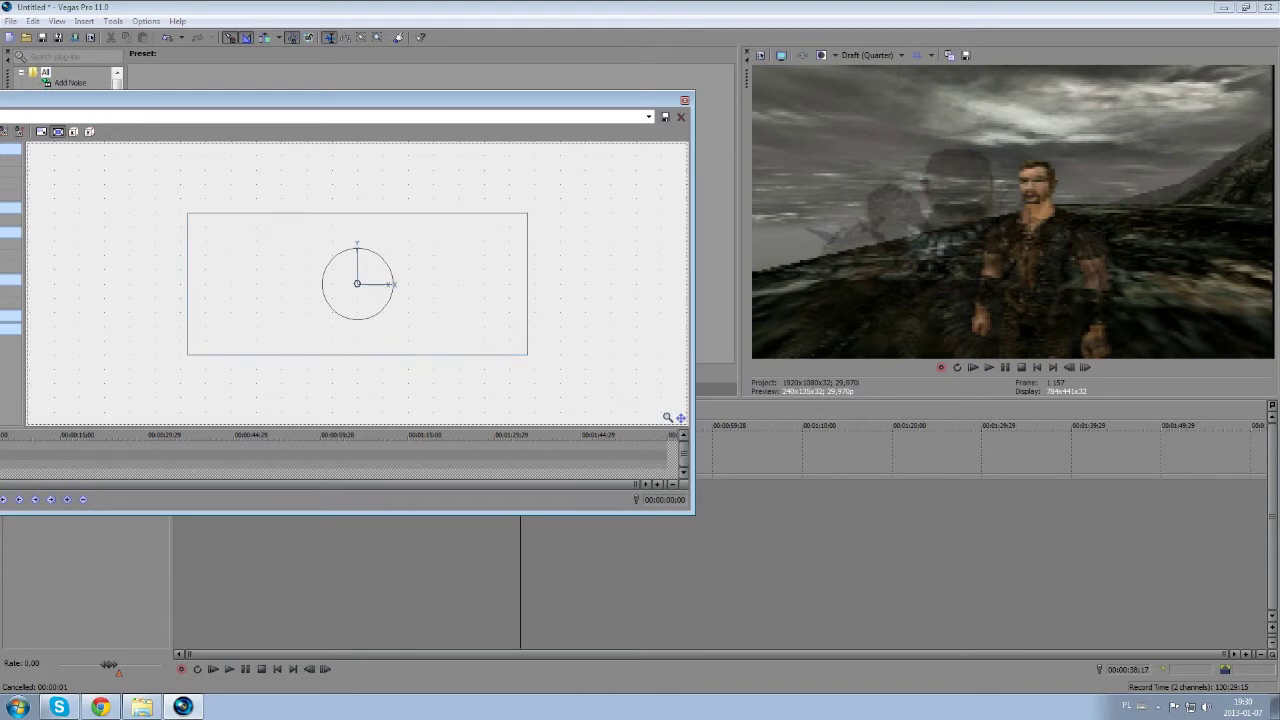
Step: Reduce the height of the video track's frame in Track Motion and close the Track Motion window
drag(187, 354, 187, 345)
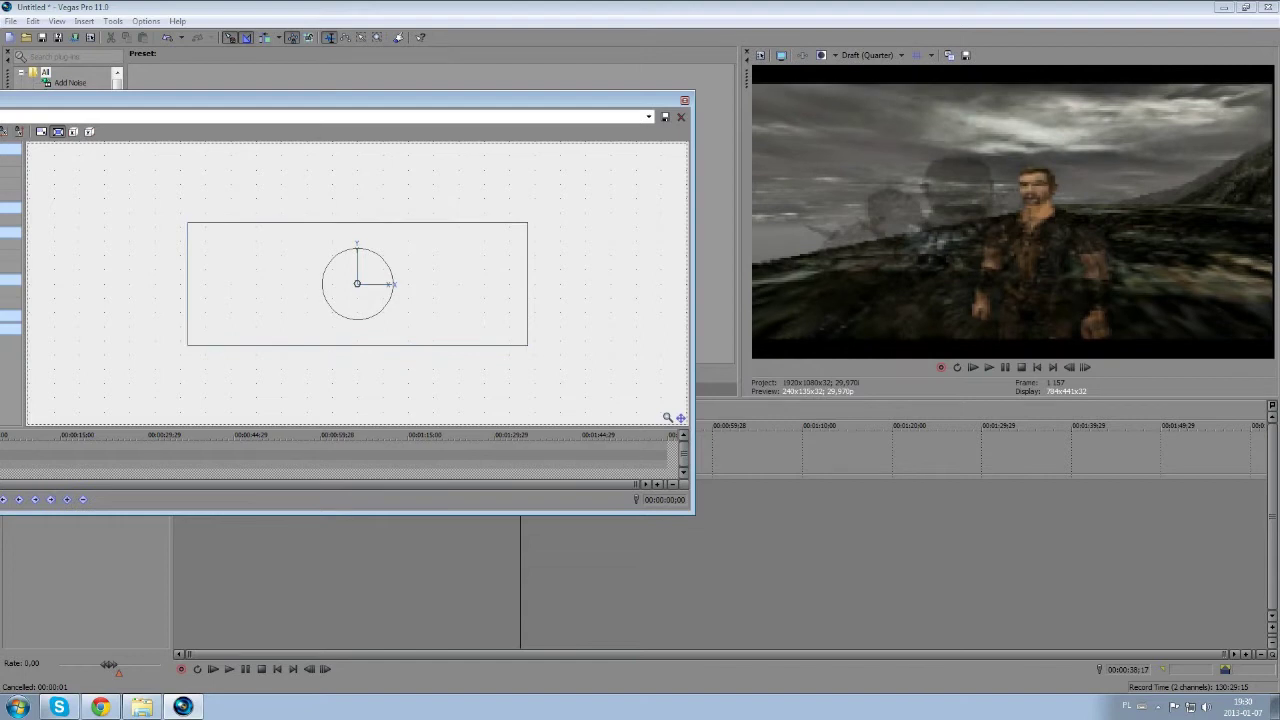
click(685, 100)
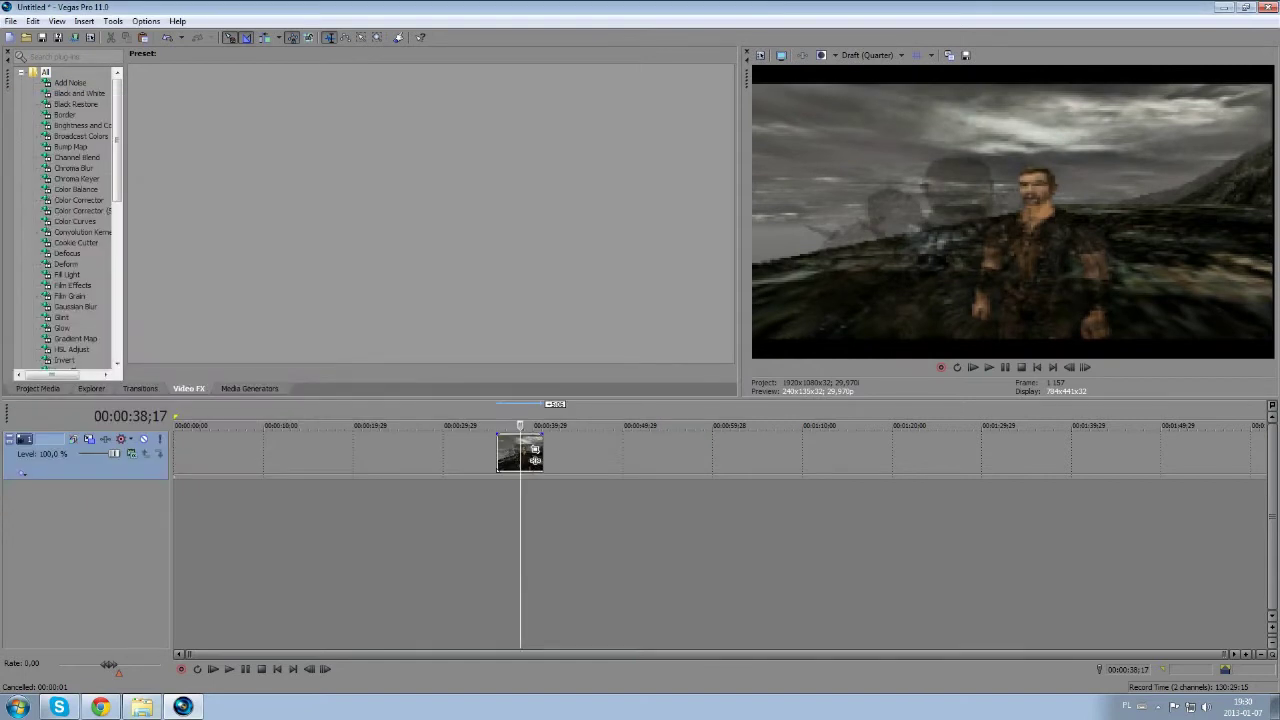
Step: Place three more Gothic2 clips on the timeline from about 44 seconds and shift the last of them slightly earlier
key(alt+Tab)
drag(1253, 386, 568, 455)
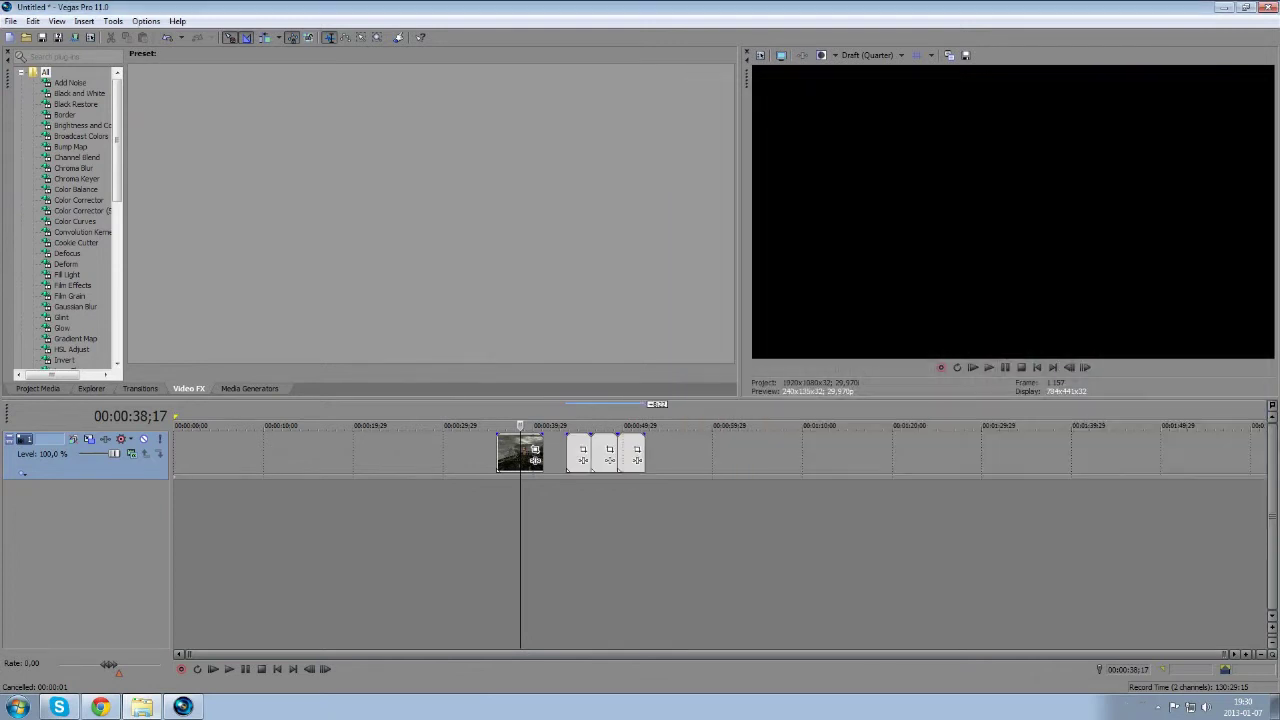
click(591, 456)
scroll(591, 456, up, 3)
scroll(591, 456, down, 3)
scroll(591, 456, up, 8)
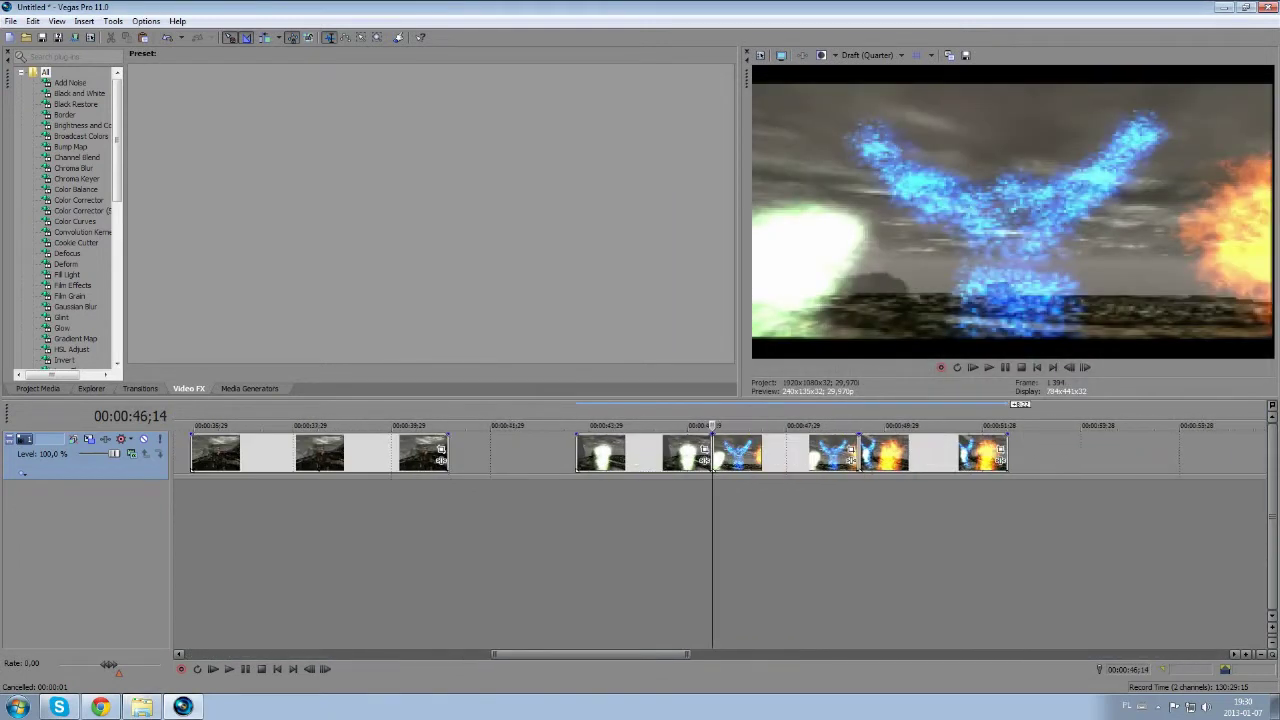
drag(923, 451, 897, 451)
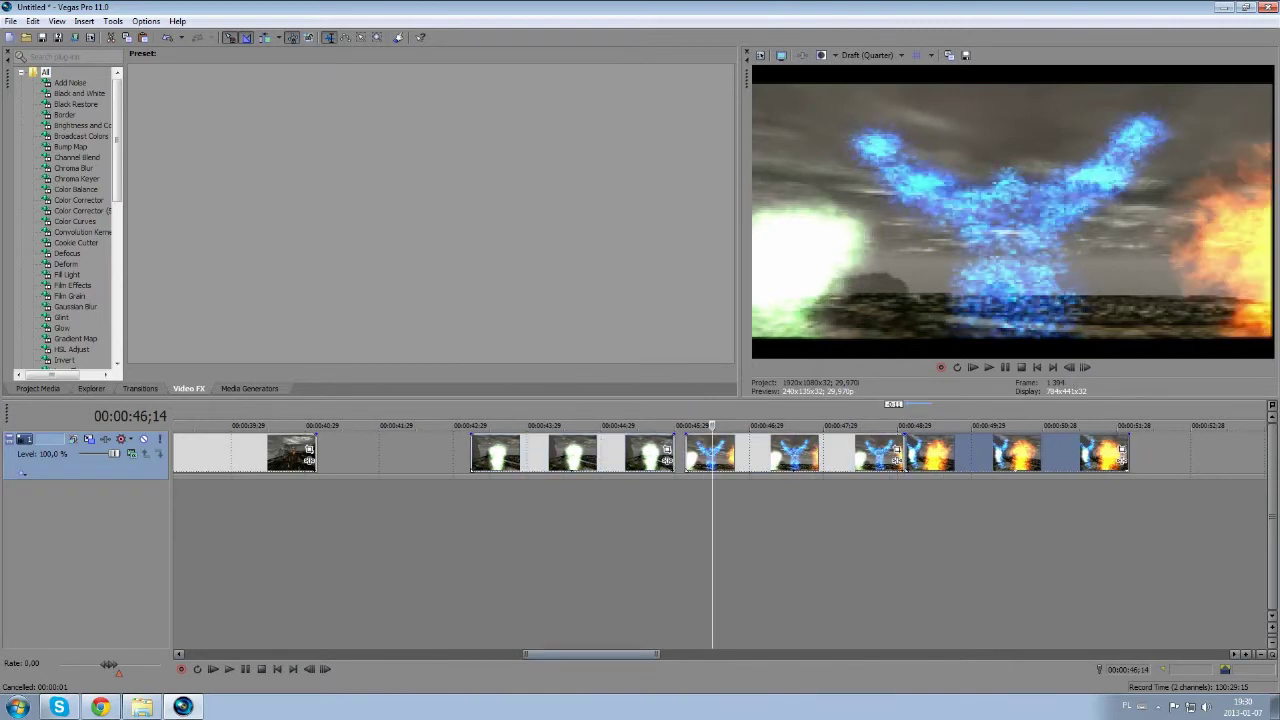
Step: Bring up the Bandicam recorder window to view its recording settings, and minimize it
click(1157, 707)
click(1146, 627)
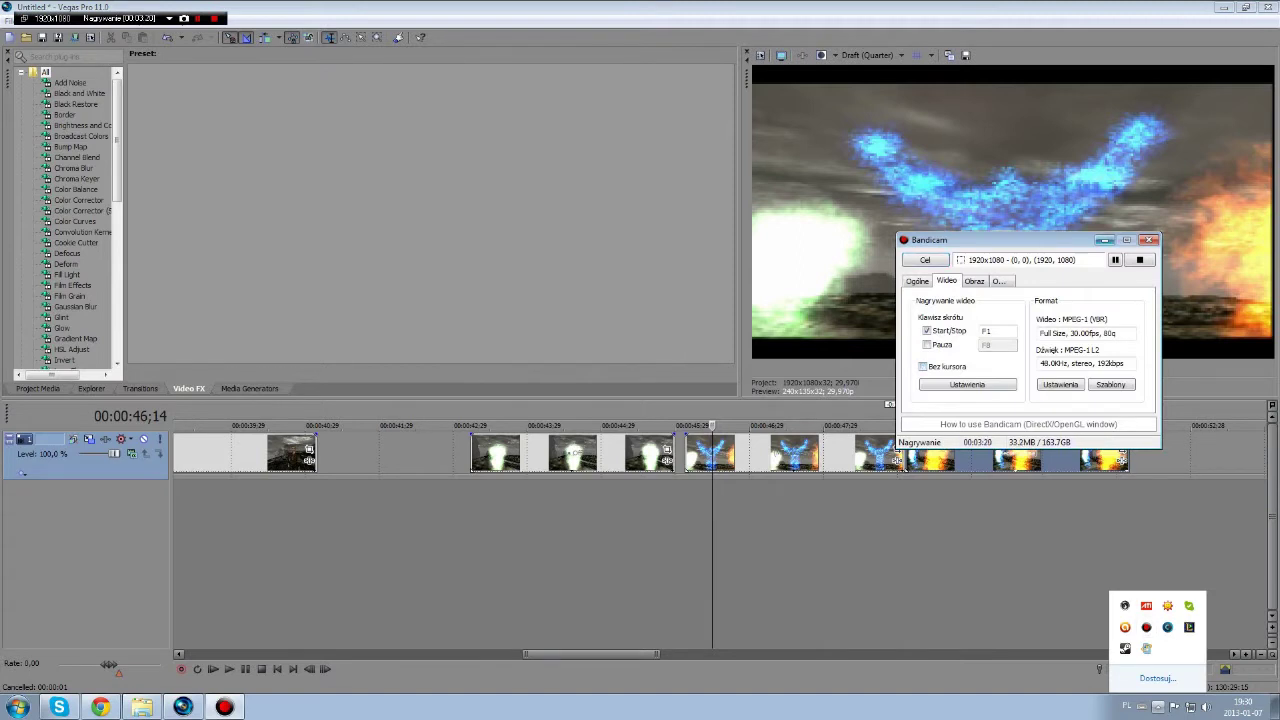
click(1104, 240)
Step: Overlap the neighbouring ends of the three new clips so they crossfade, and play the first transition
click(882, 550)
drag(957, 550, 247, 550)
click(737, 550)
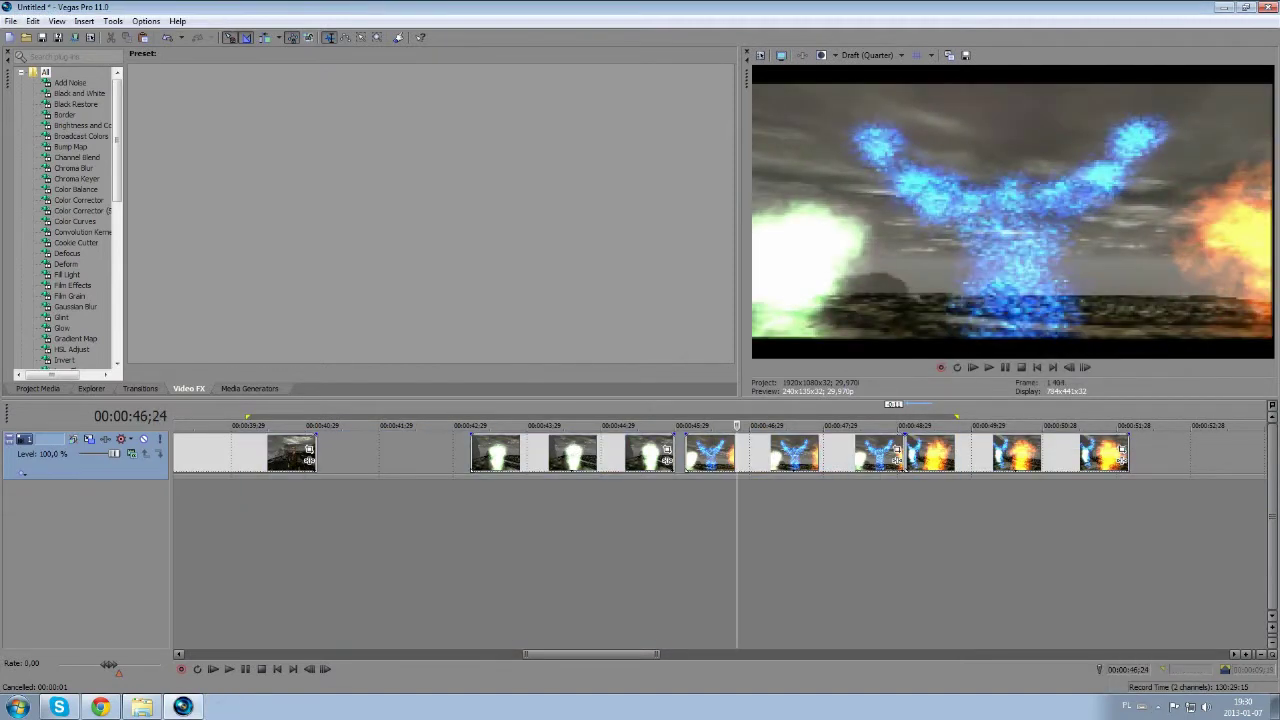
drag(572, 453, 634, 453)
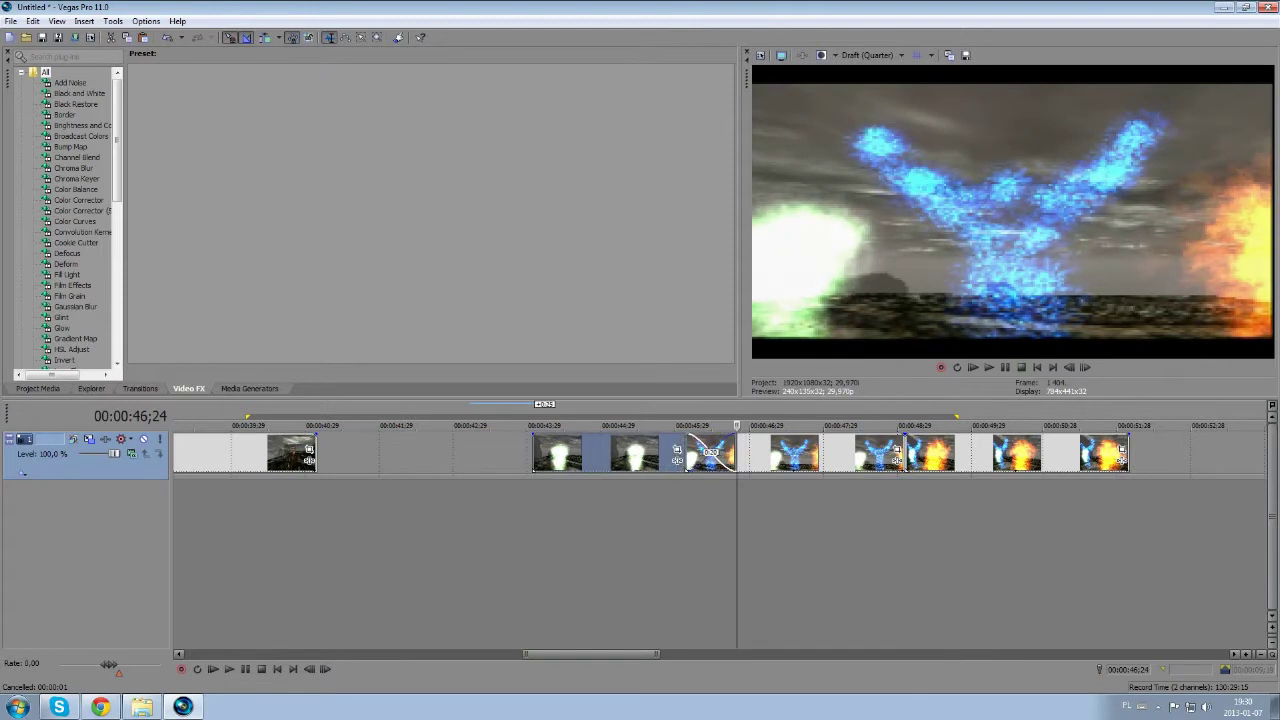
drag(1016, 453, 977, 453)
click(692, 550)
click(229, 669)
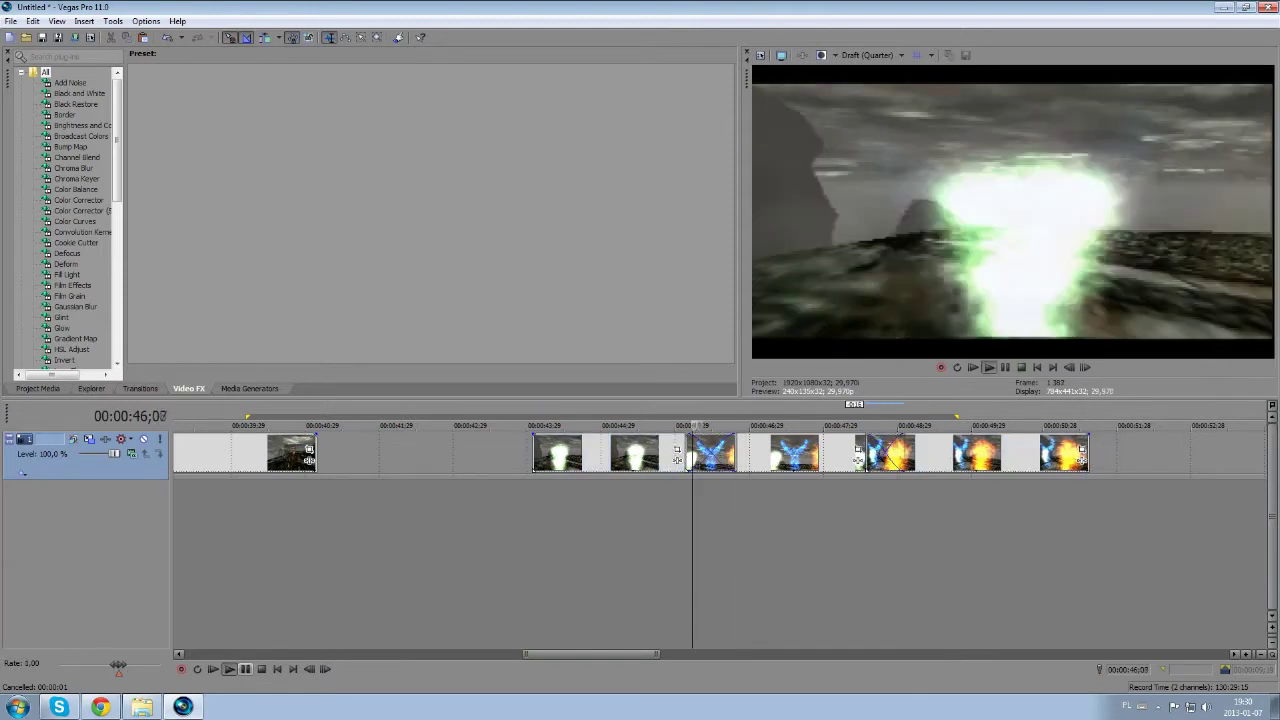
click(616, 550)
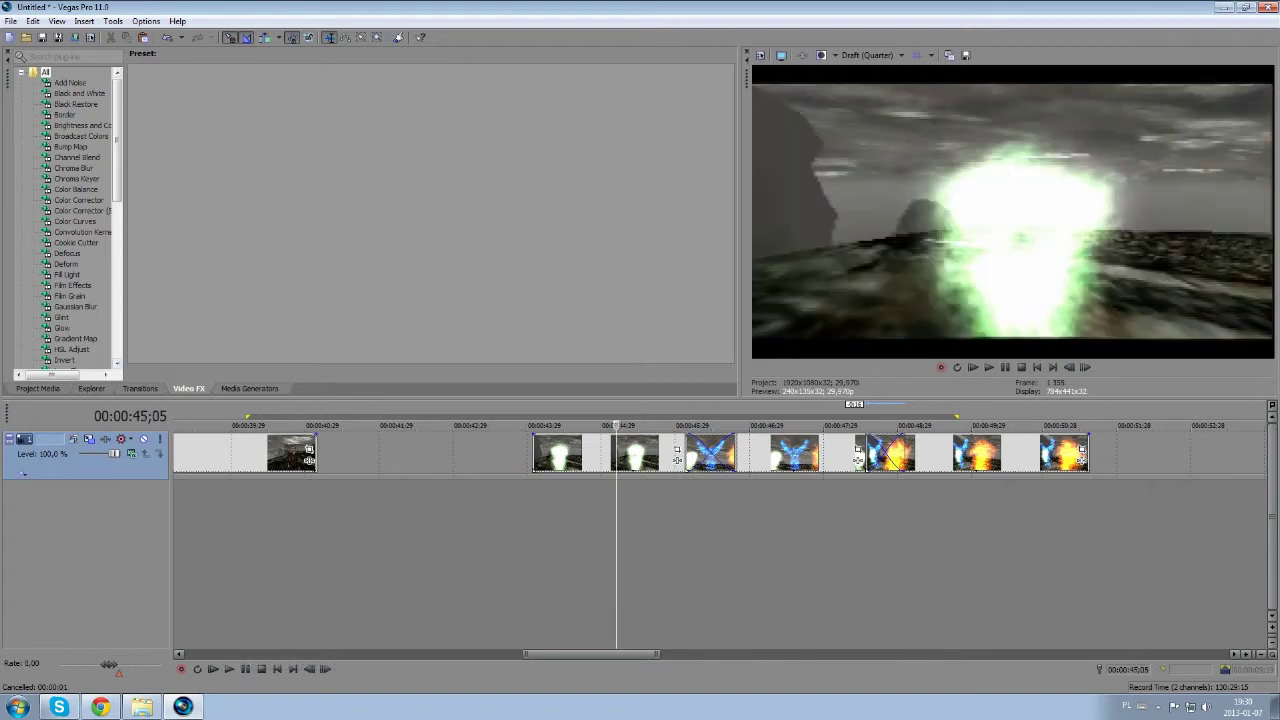
Step: Apply the Brighter preset of Brightness and Contrast to the first of the three overlapping clips
click(82, 125)
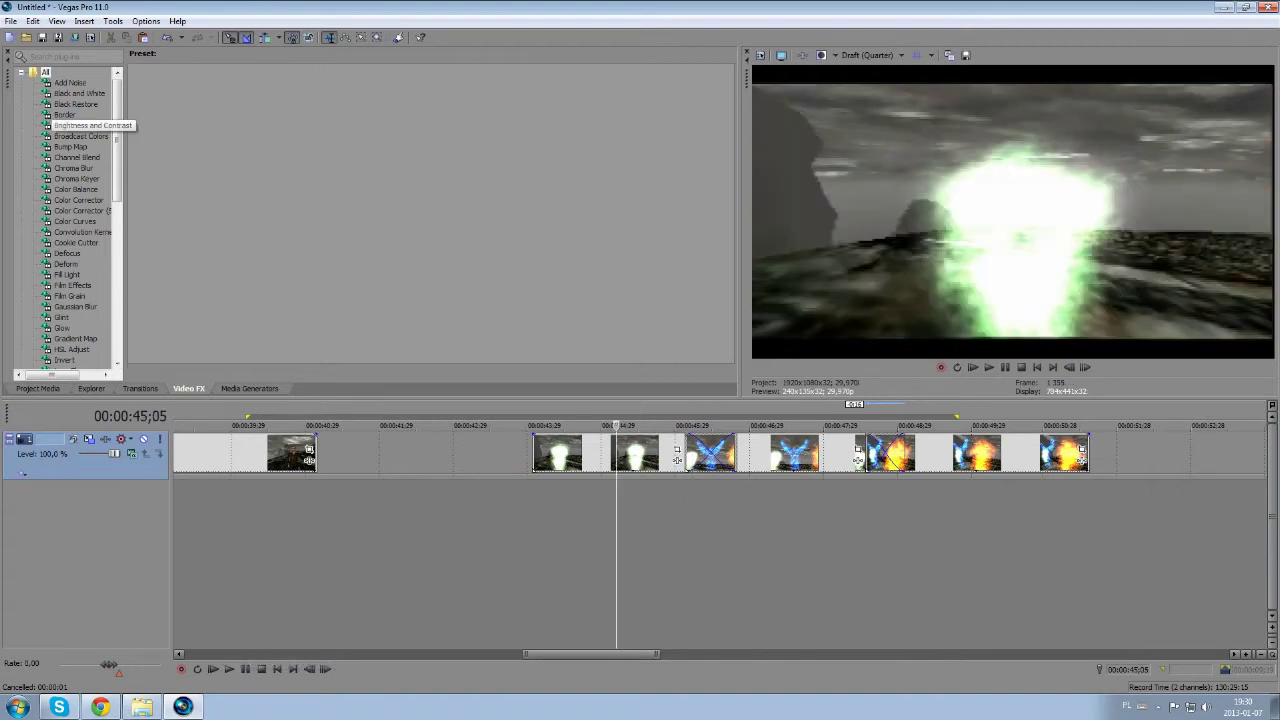
click(252, 105)
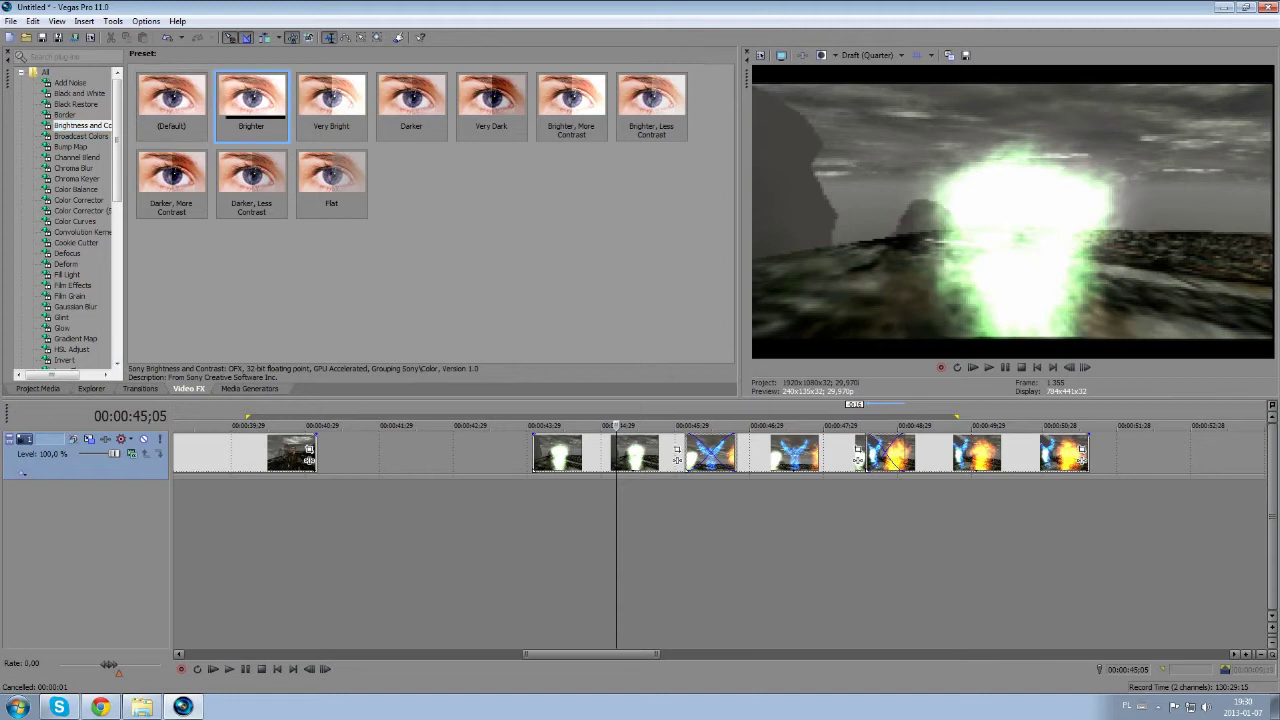
drag(252, 105, 595, 453)
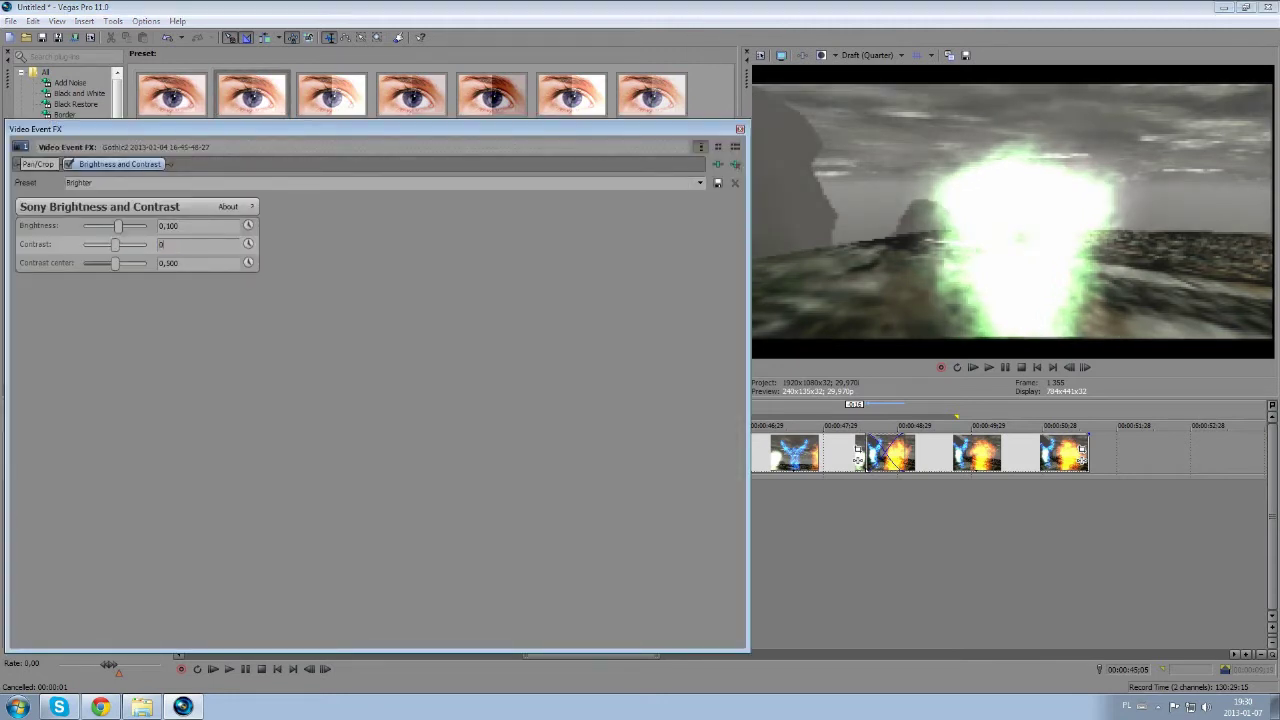
Step: Set the effect's contrast to 0,250 and brightness to 0,125, and close its settings
key(Return)
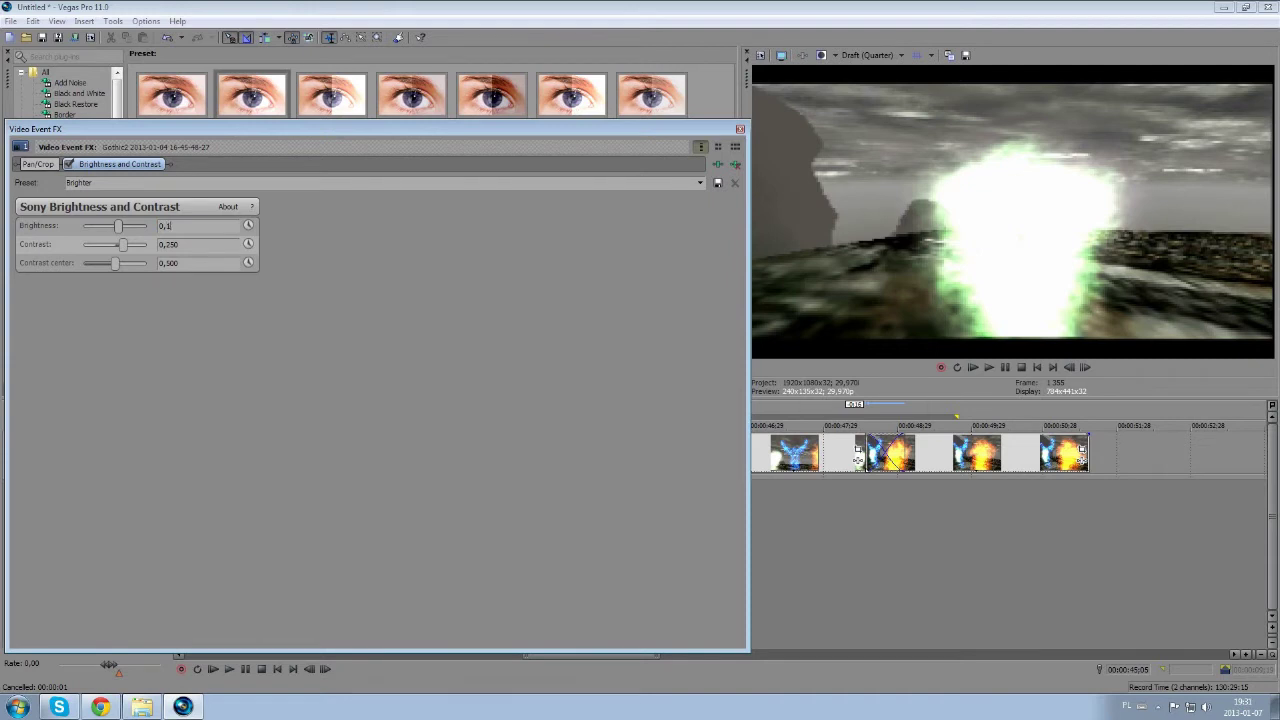
text(5)
key(Return)
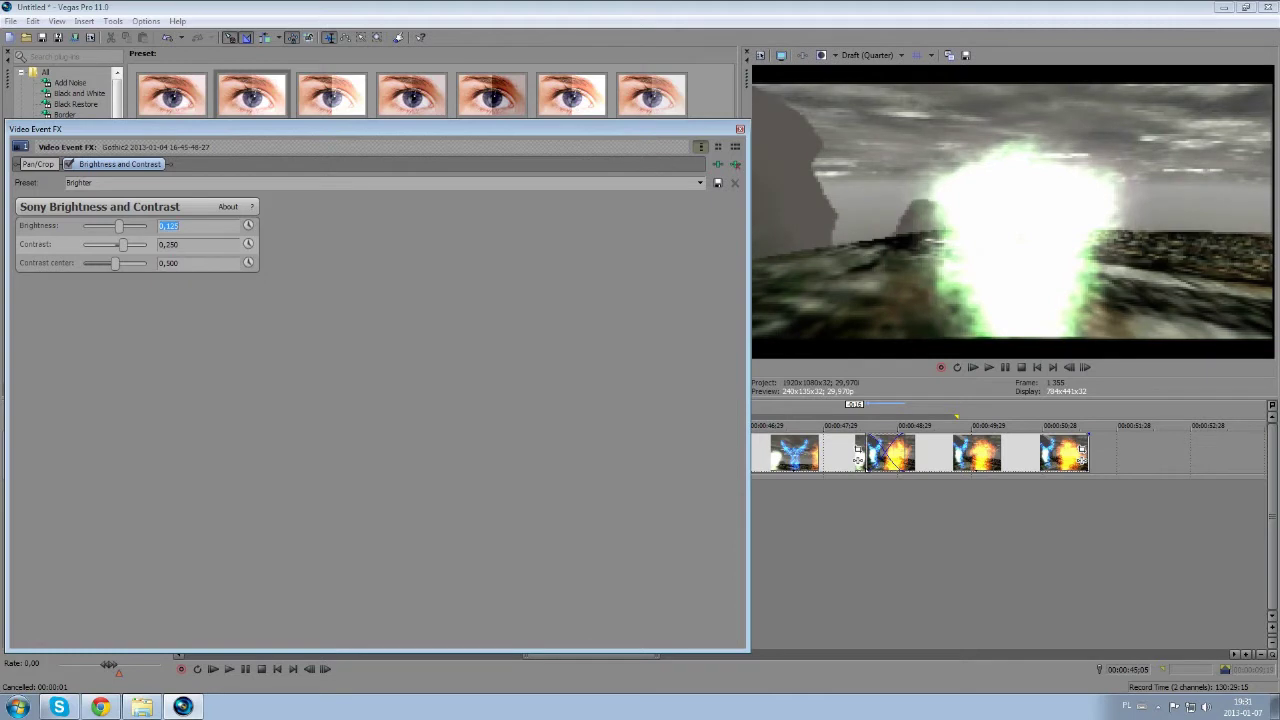
click(740, 129)
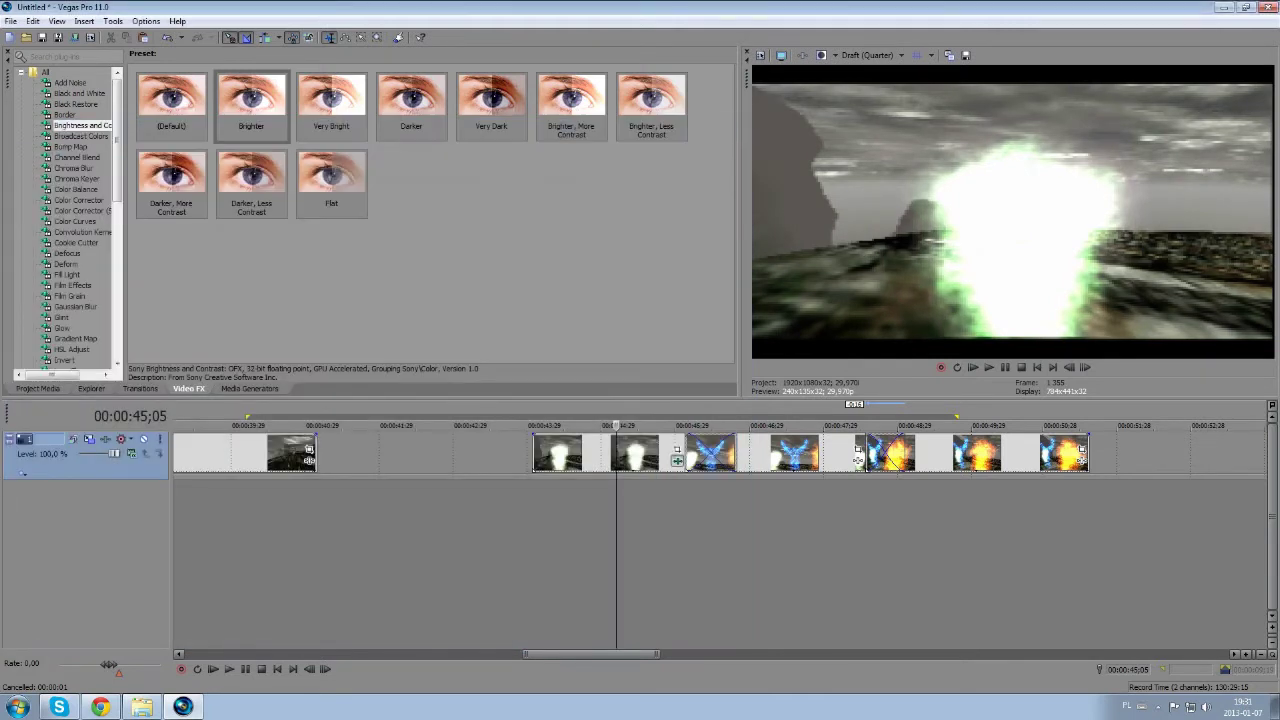
Step: Reopen the clip's Brightness and Contrast effect and compare the preview with it off and on, leaving it enabled
click(677, 461)
click(69, 164)
click(69, 164)
click(69, 164)
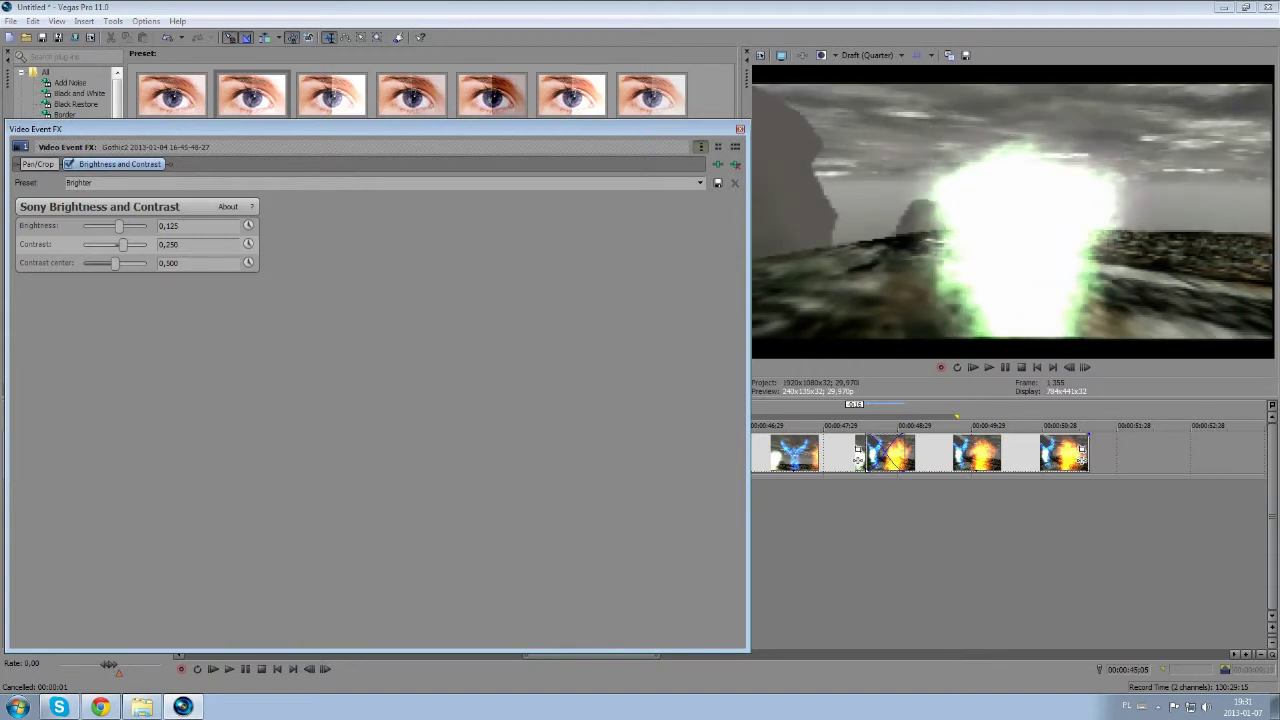
click(68, 164)
click(68, 164)
click(68, 164)
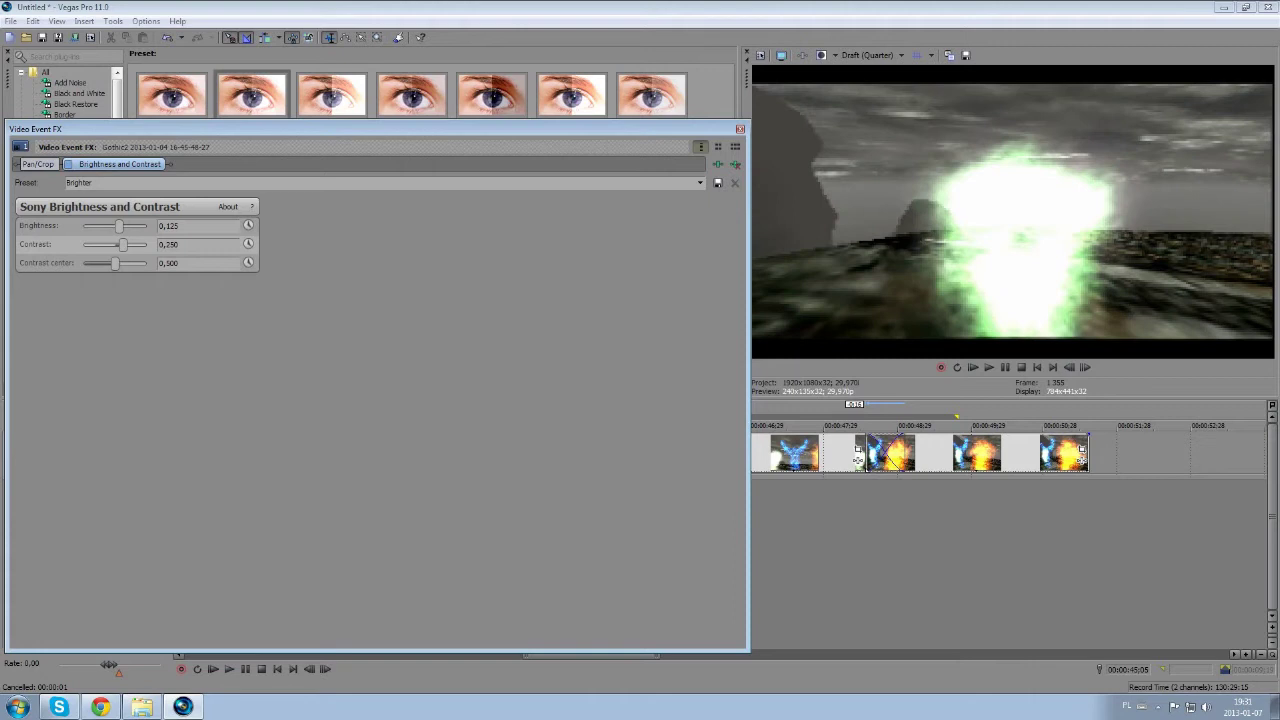
click(38, 164)
click(68, 164)
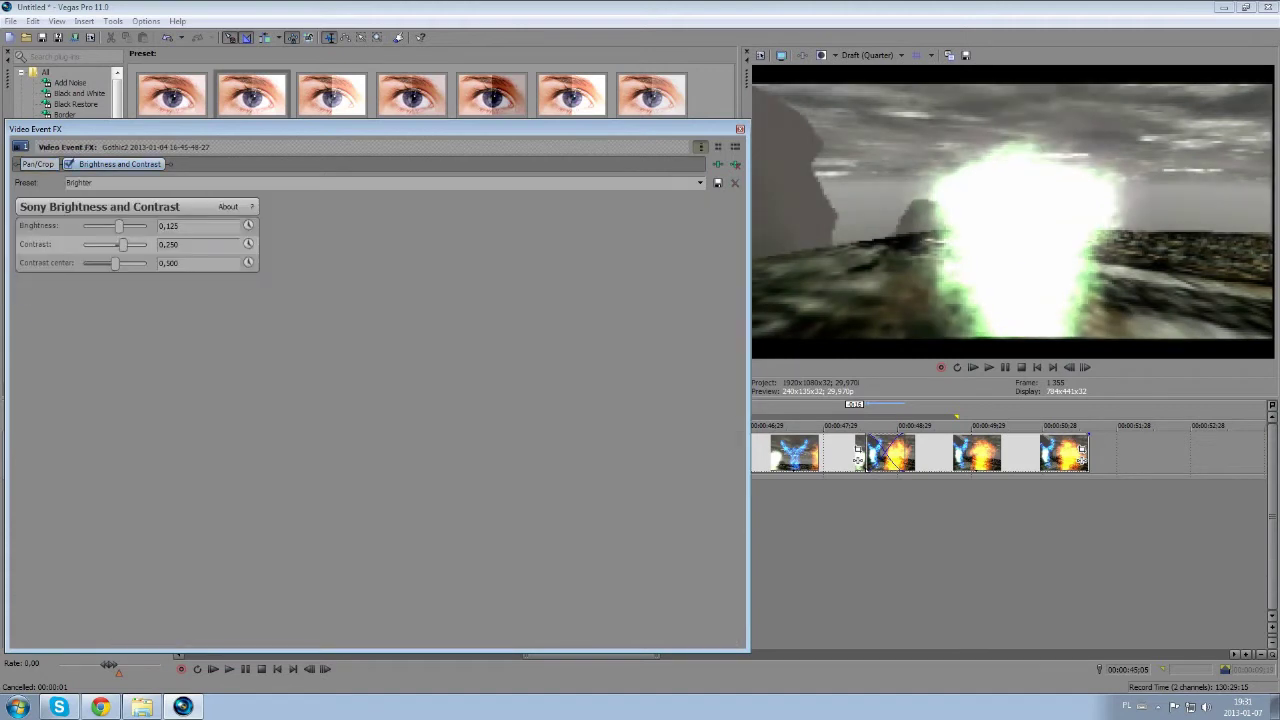
click(740, 129)
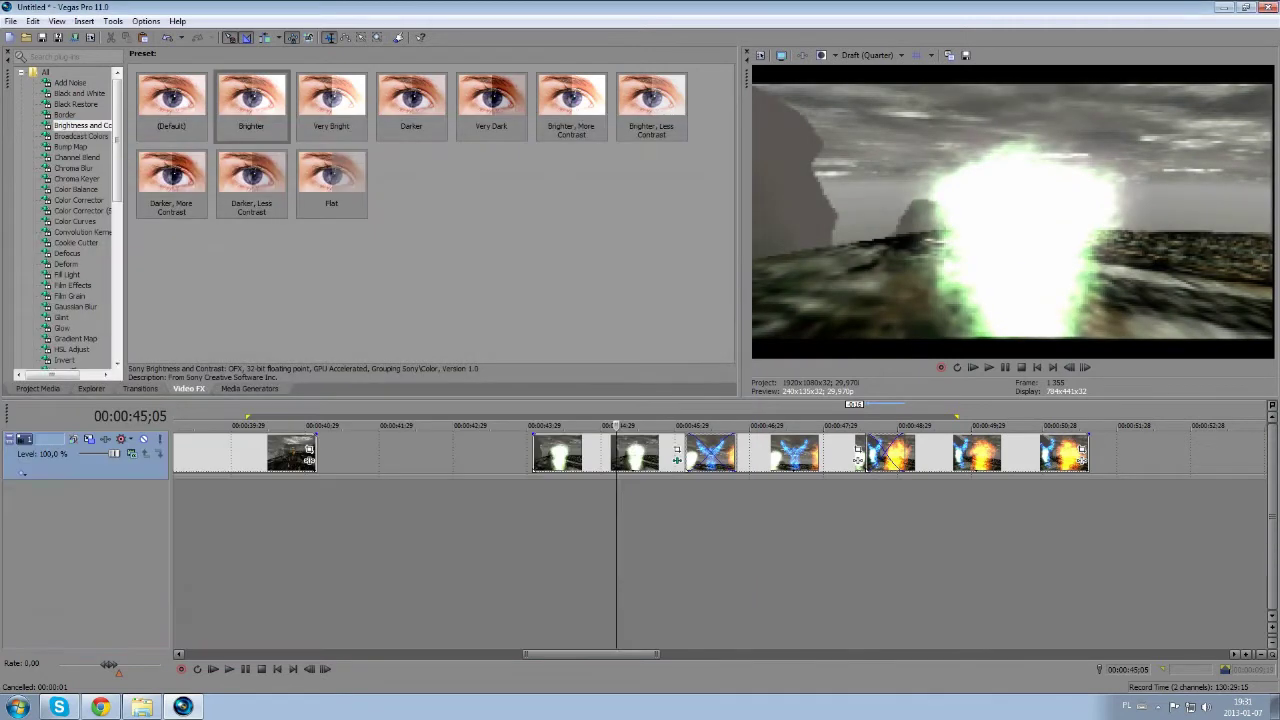
drag(1152, 560, 403, 560)
click(532, 560)
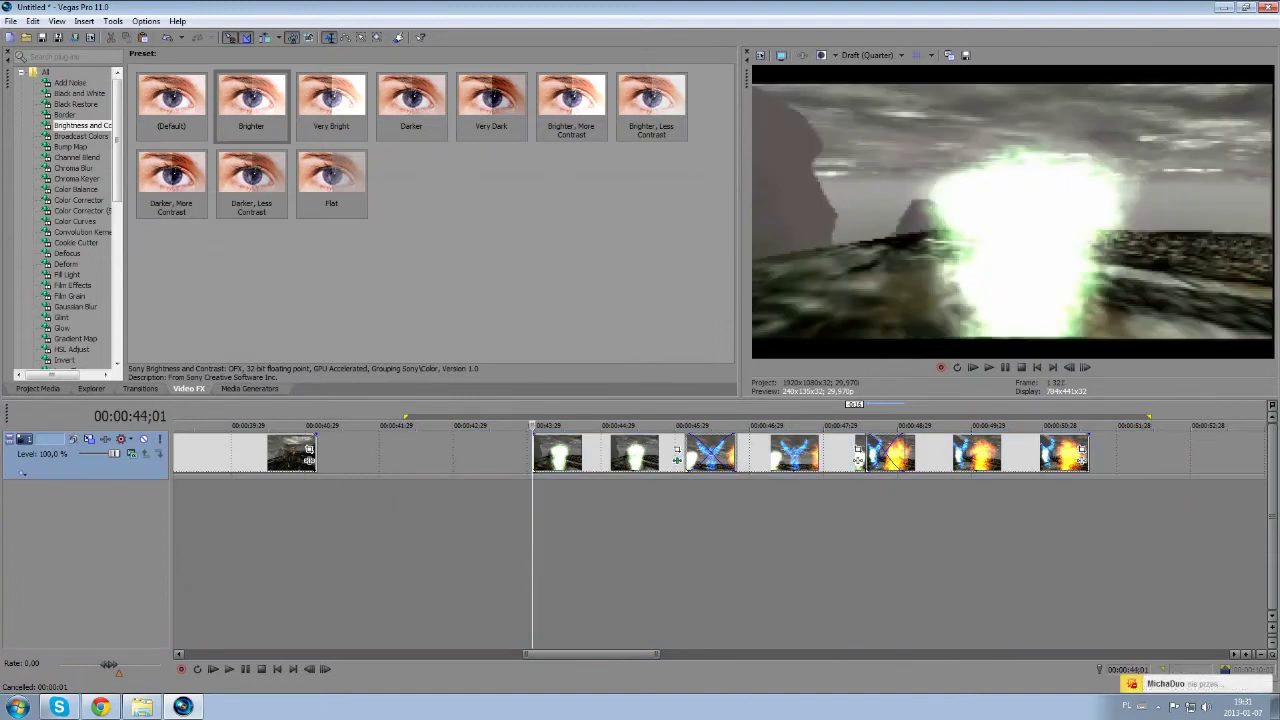
Step: Open the UP project from the Projekty folder
click(11, 20)
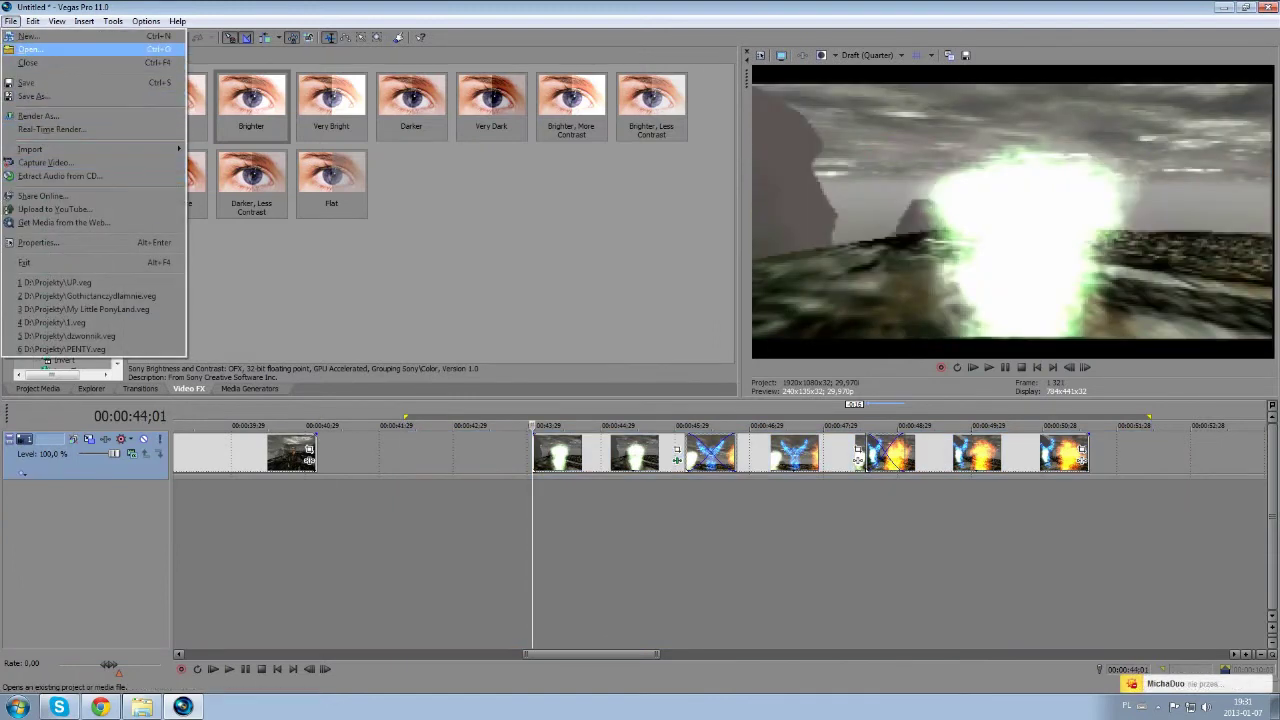
click(30, 48)
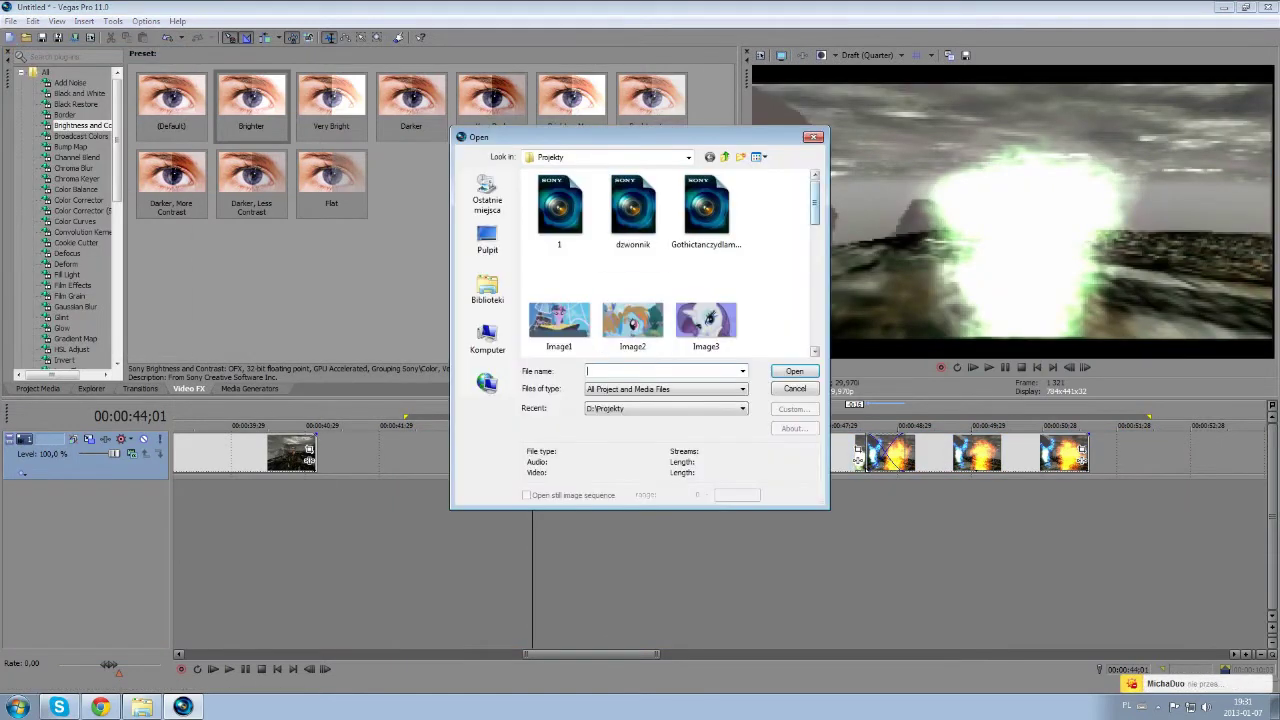
drag(814, 204, 814, 226)
drag(776, 186, 522, 254)
click(795, 371)
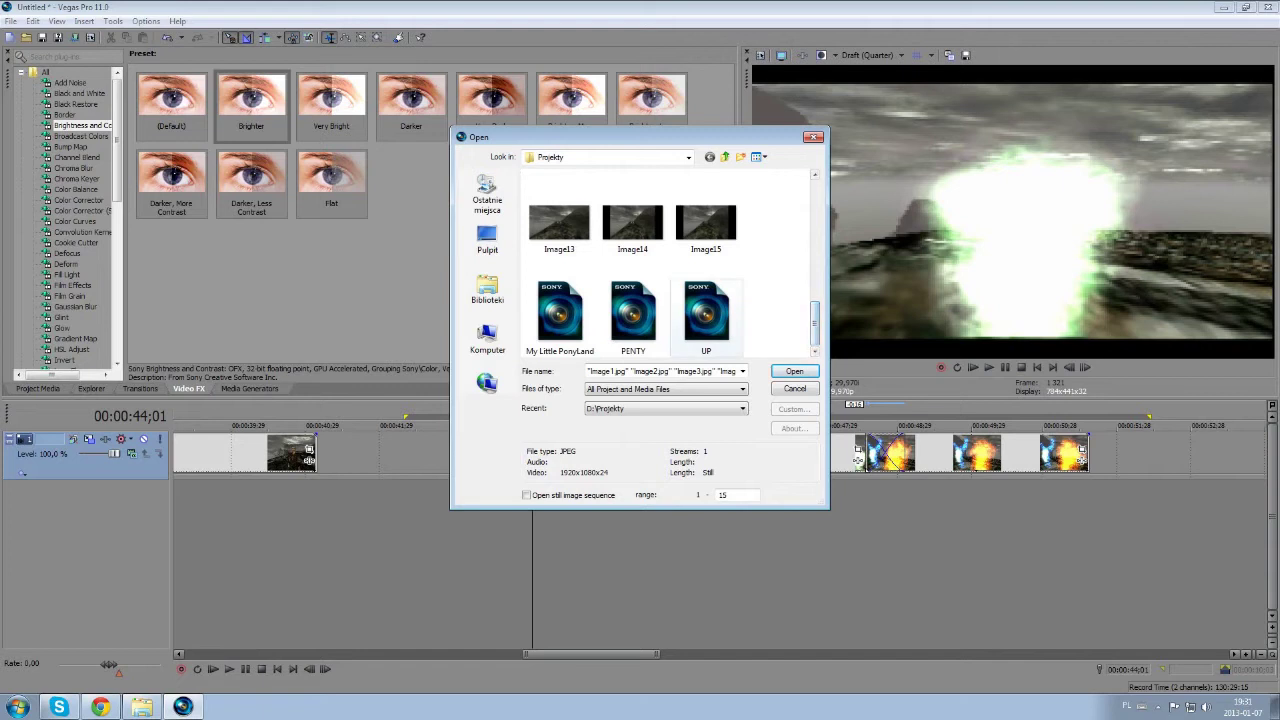
scroll(706, 315, up, 5)
scroll(706, 315, down, 5)
double_click(706, 315)
click(650, 284)
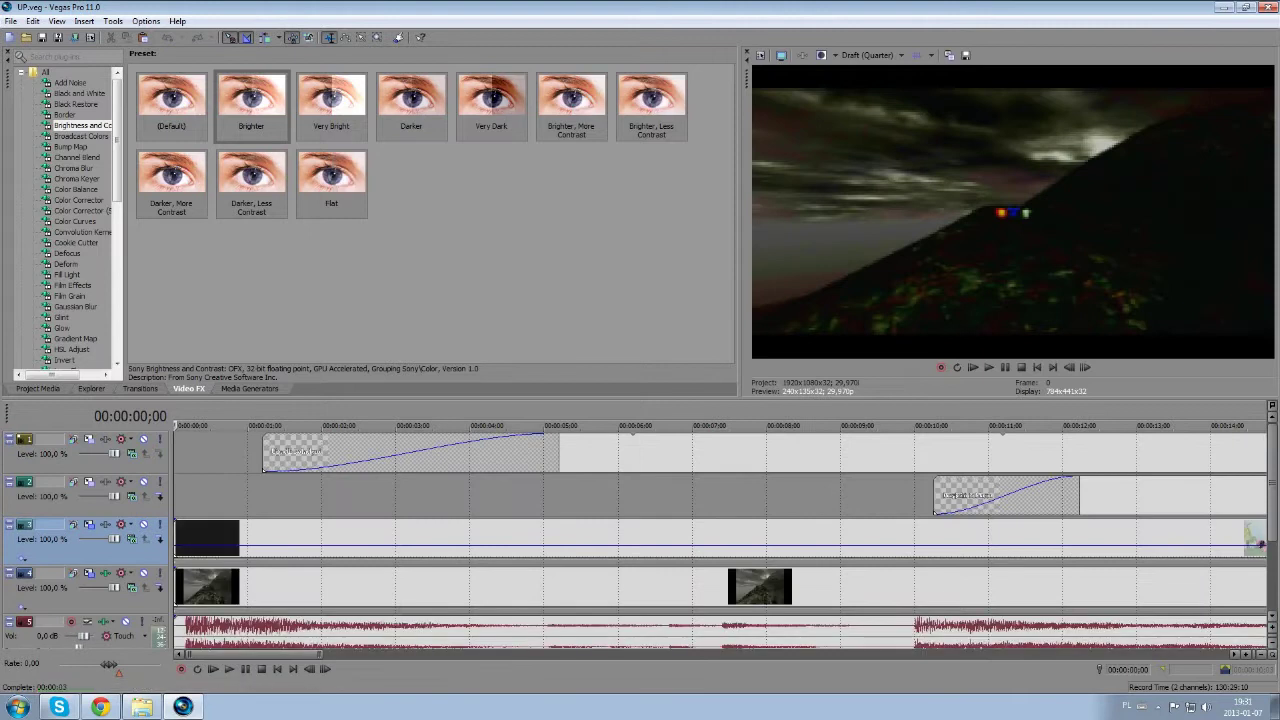
Step: Show the whole UP project on the timeline and preview its frames at 00:00:10;08, 00:00:54;25 and 00:00:52;22
drag(802, 654, 1074, 654)
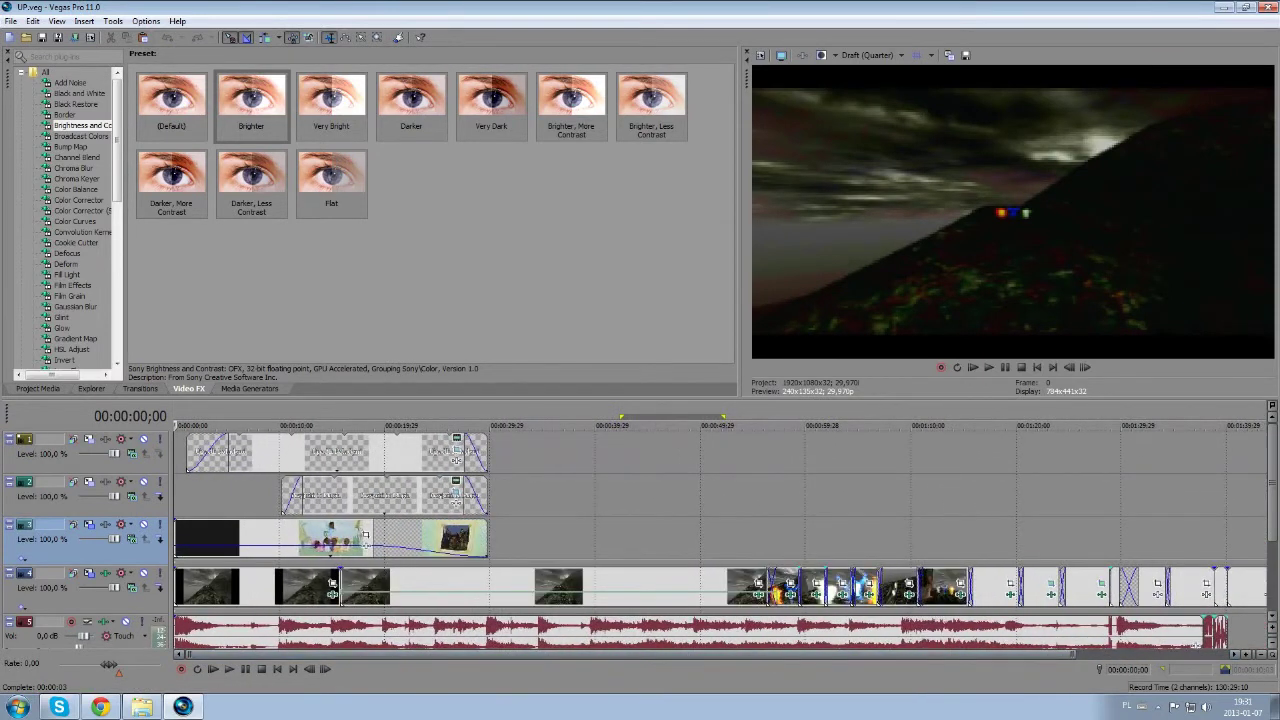
drag(175, 425, 281, 425)
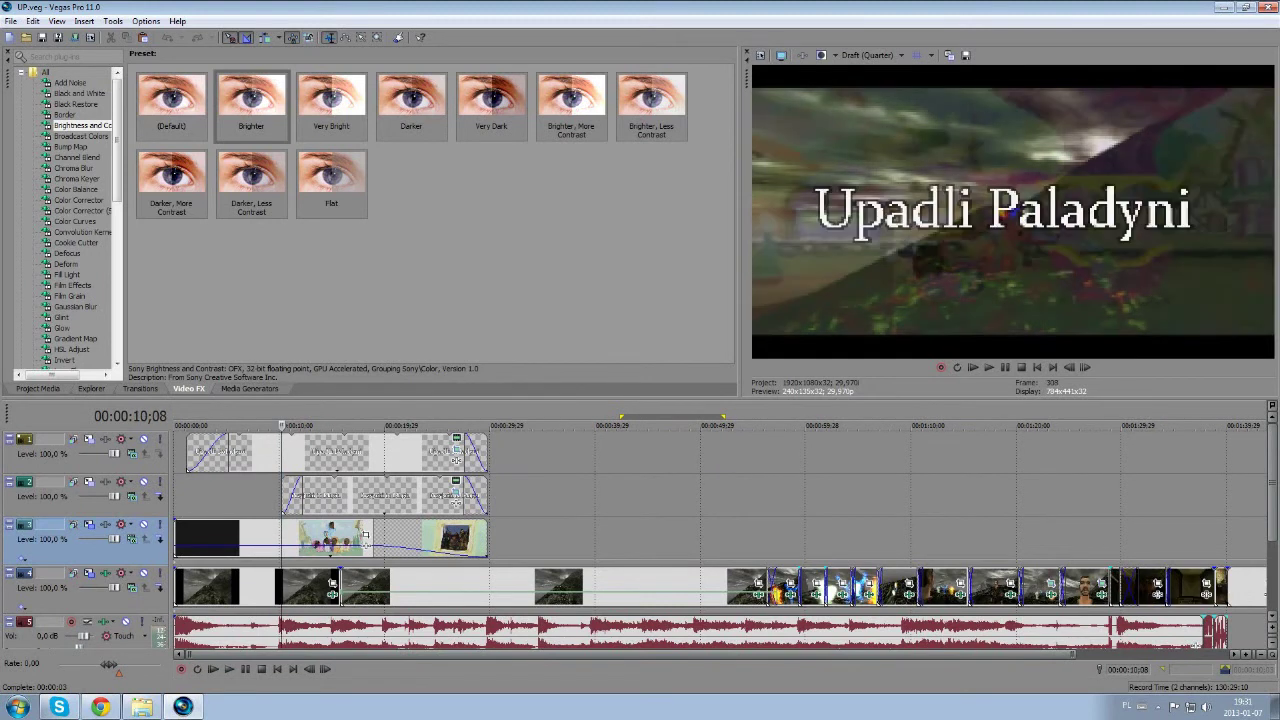
click(751, 496)
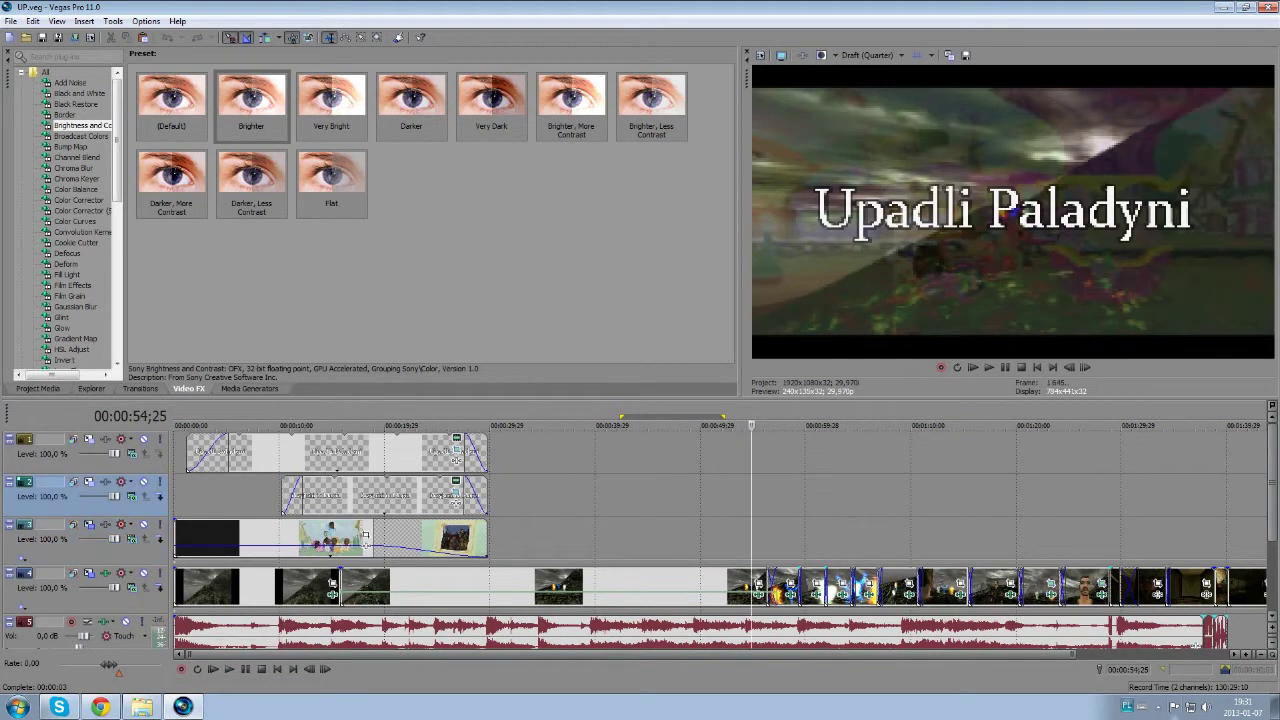
drag(1074, 654, 1226, 654)
drag(1128, 496, 174, 496)
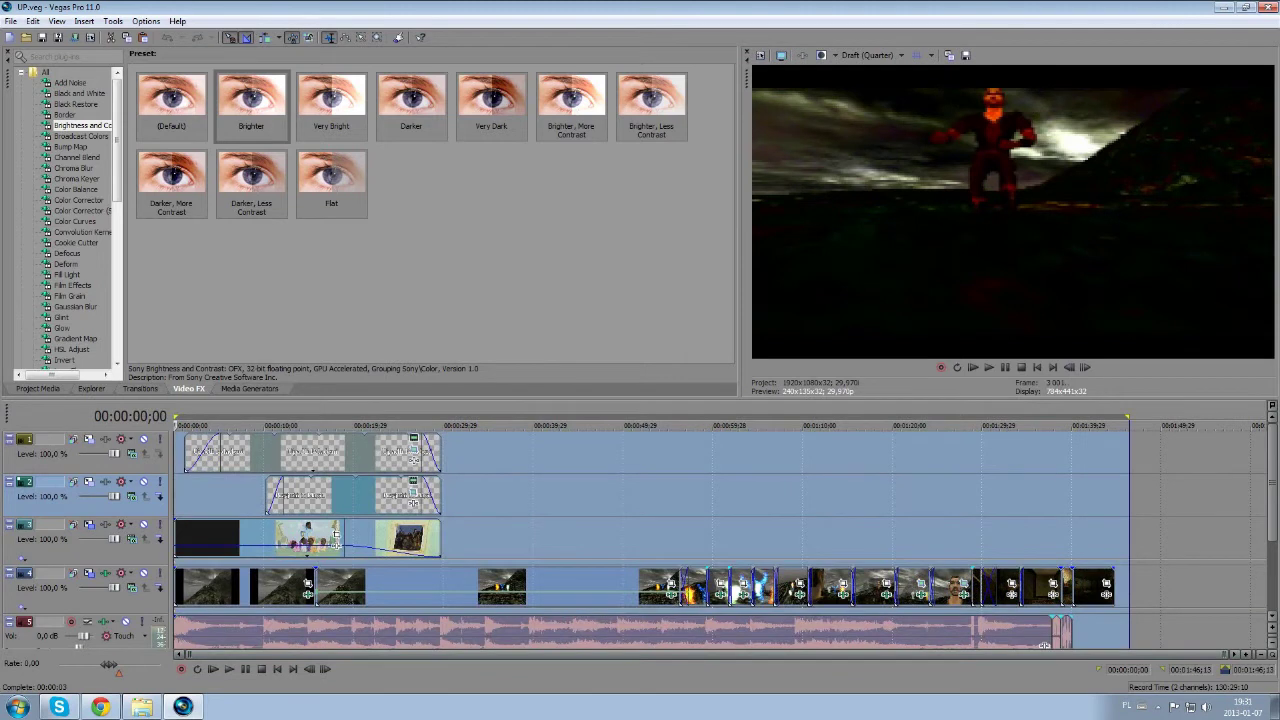
click(647, 496)
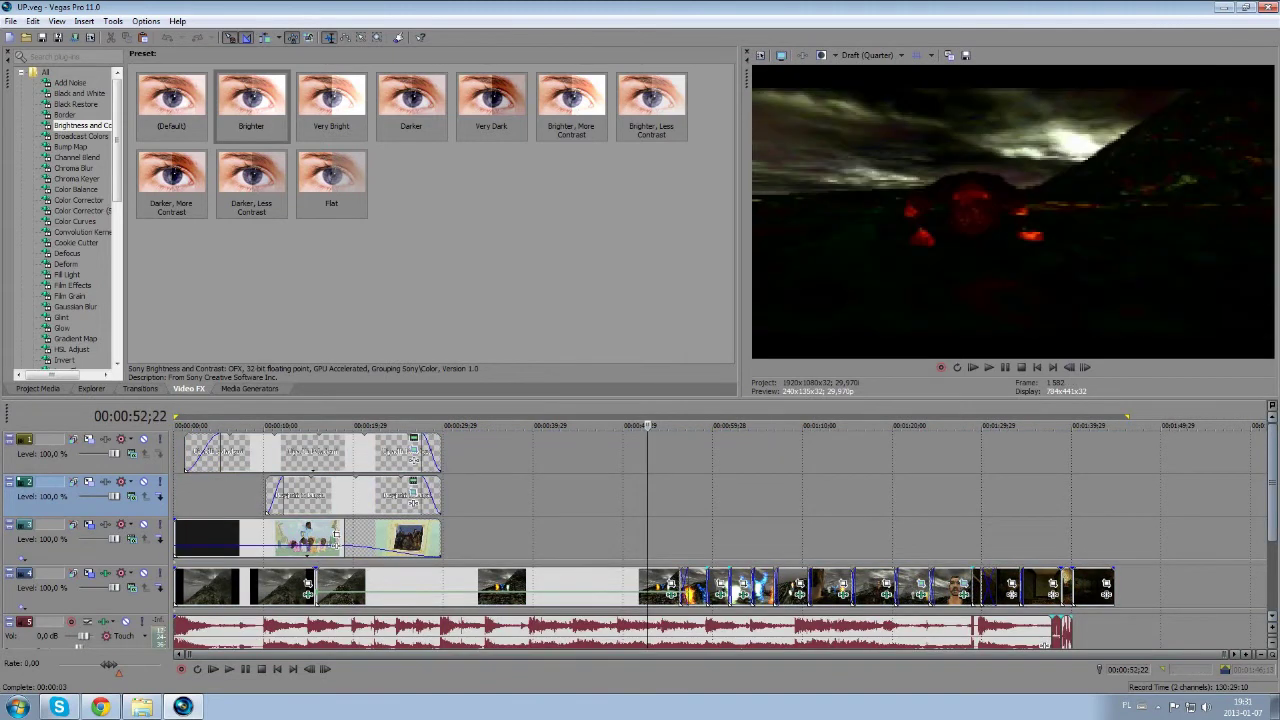
Step: Show the lower tracks and examine the project around 00:00:56;08, 00:01:53;10 and 00:00:53;15
drag(1272, 482, 1272, 508)
click(678, 590)
key(Right)
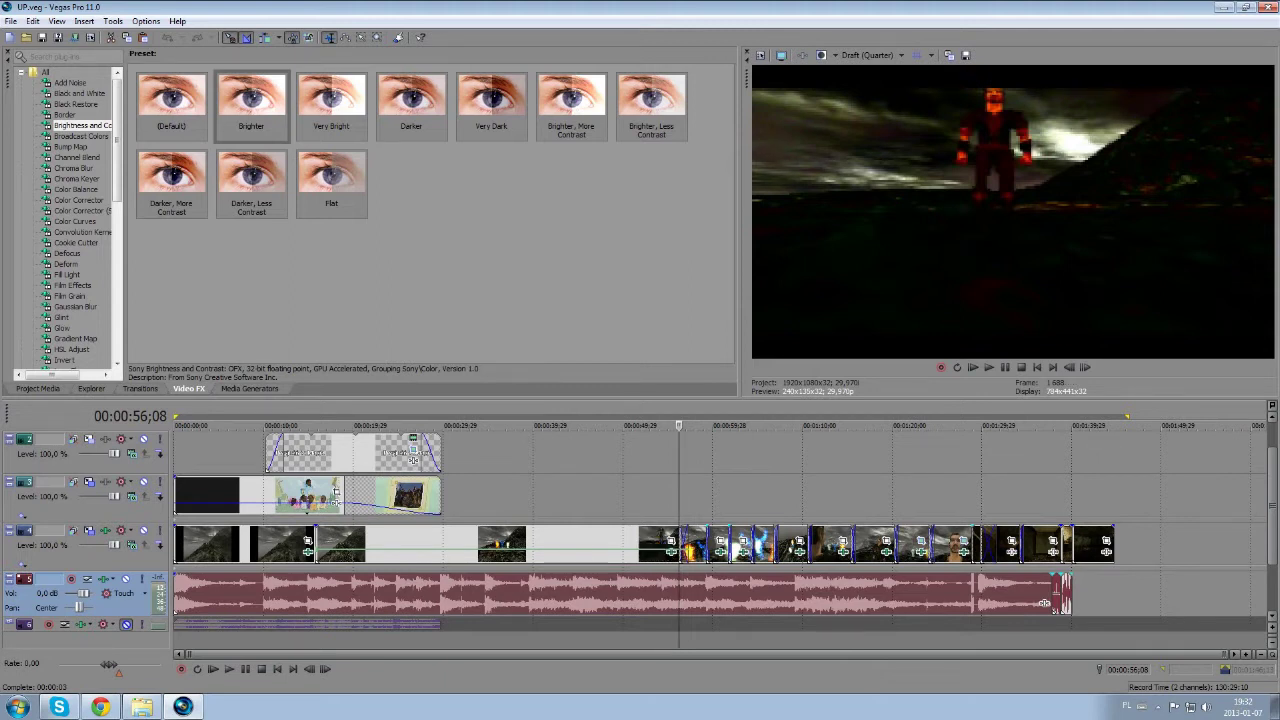
drag(668, 425, 1185, 425)
drag(819, 495, 1191, 495)
click(1191, 500)
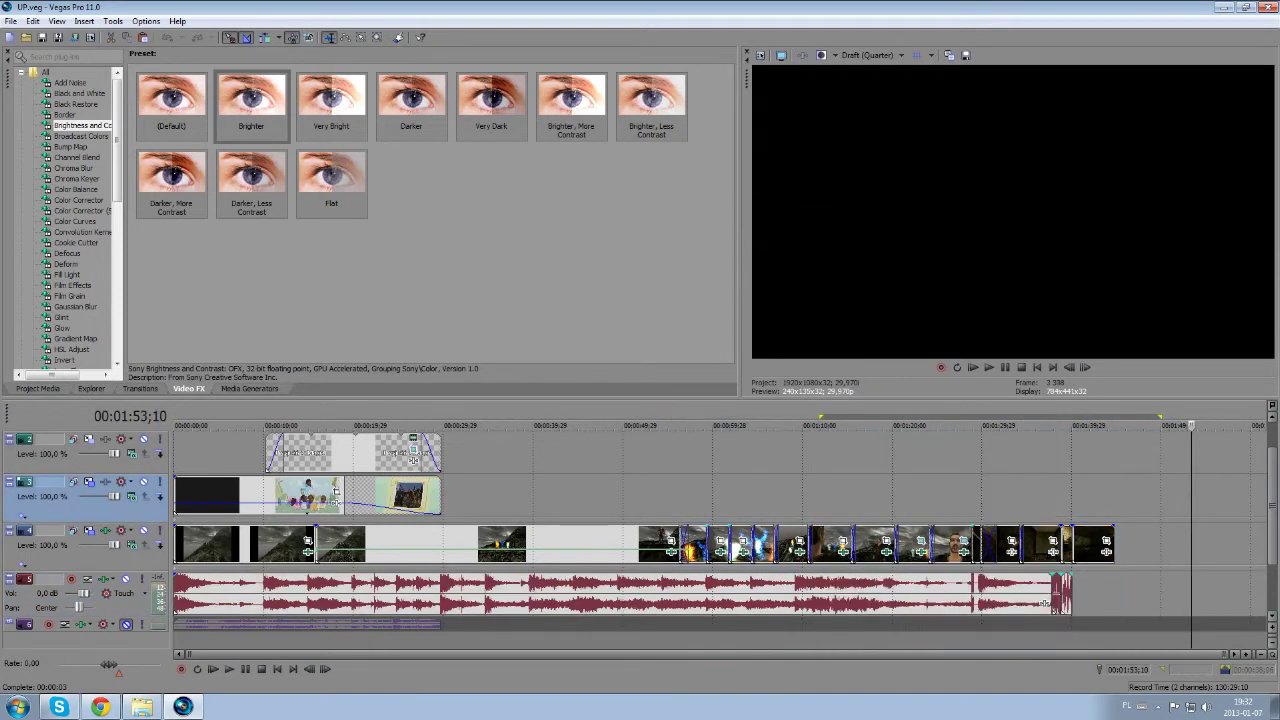
drag(709, 495, 1089, 495)
click(1178, 455)
click(654, 455)
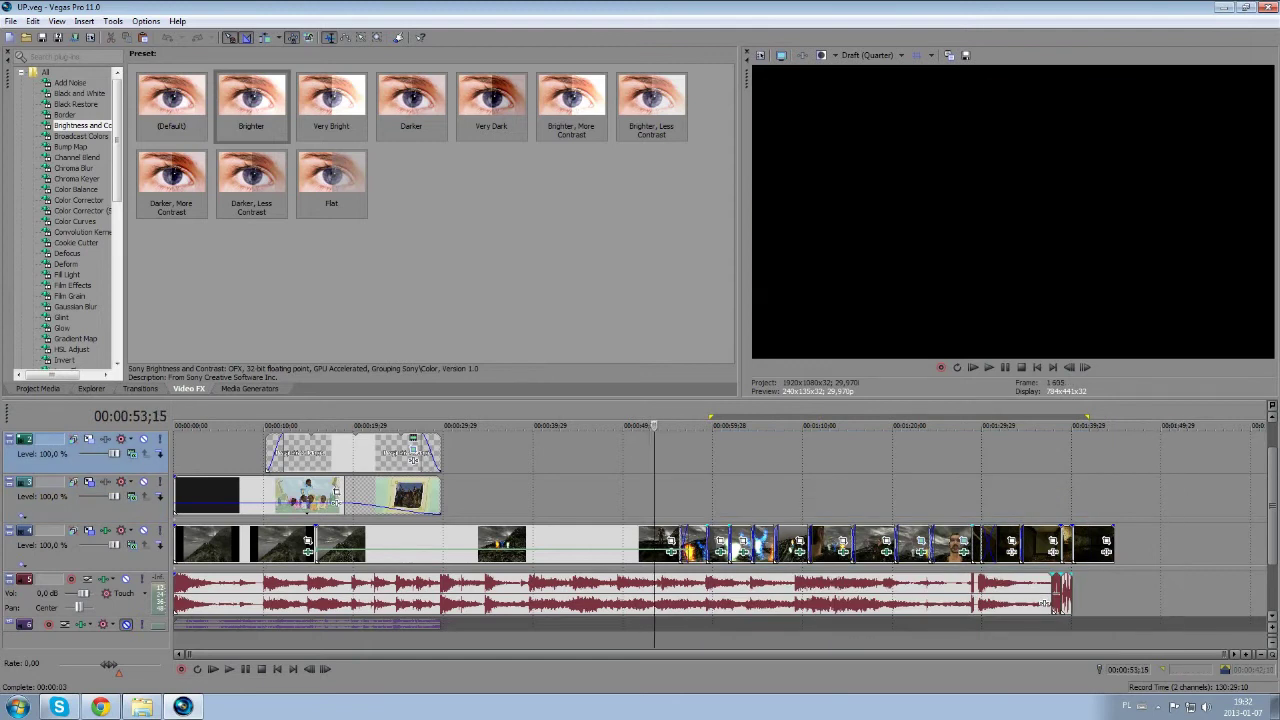
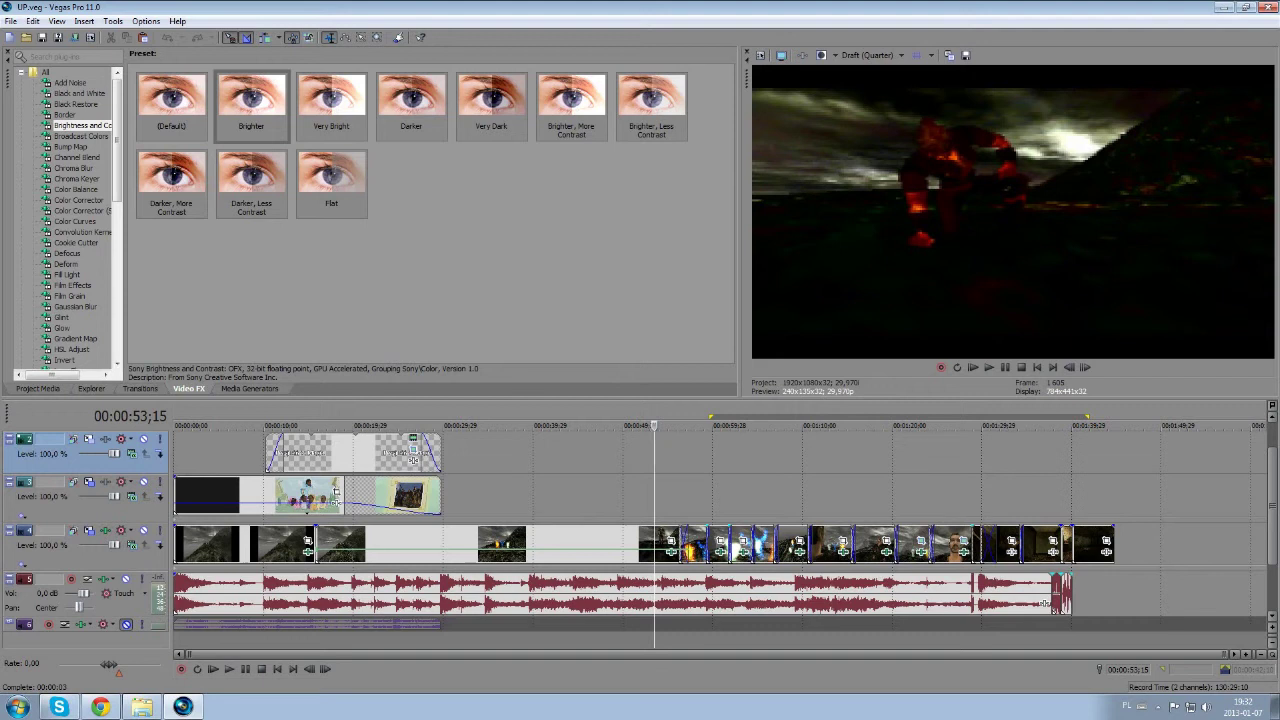
Step: Preview the project's frames at several points from about 45 seconds up to 00:01:25;14
click(578, 495)
click(731, 495)
click(832, 495)
click(940, 495)
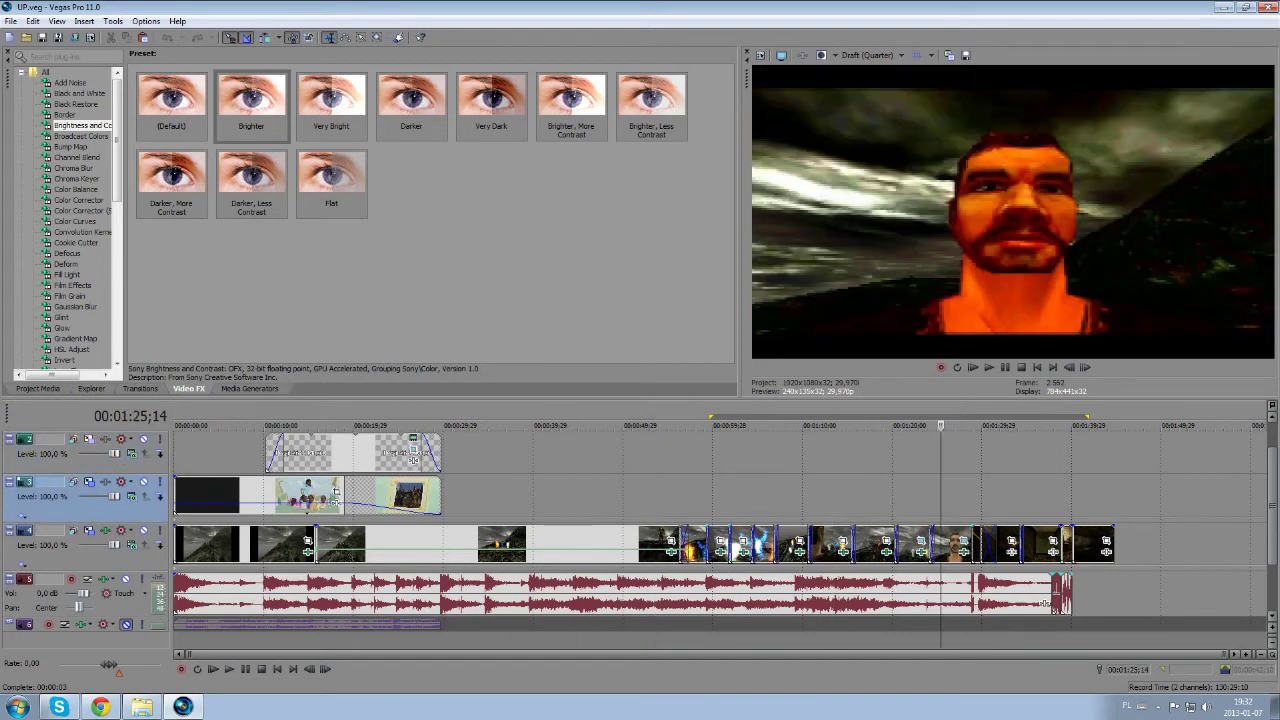
Step: Examine the Color Corrector (Secondary) settings on the clip at 00:01:25;14 and show that effect's available presets
click(964, 552)
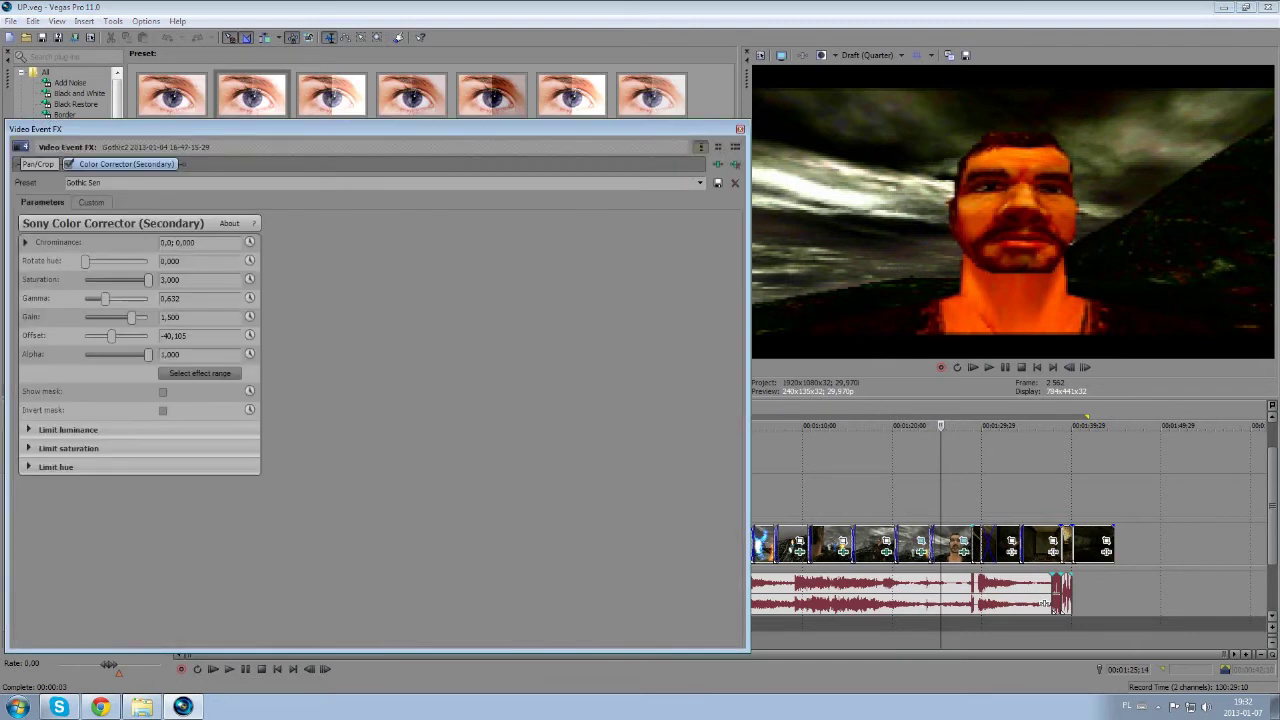
click(740, 129)
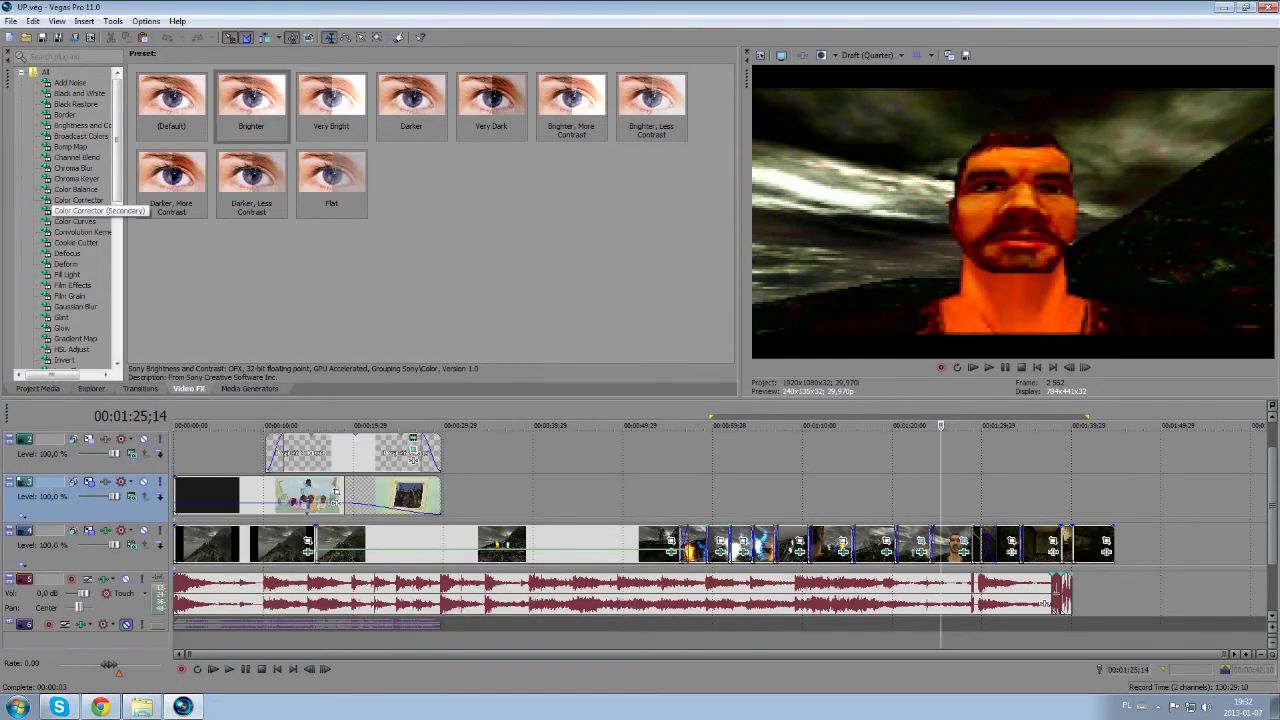
click(80, 211)
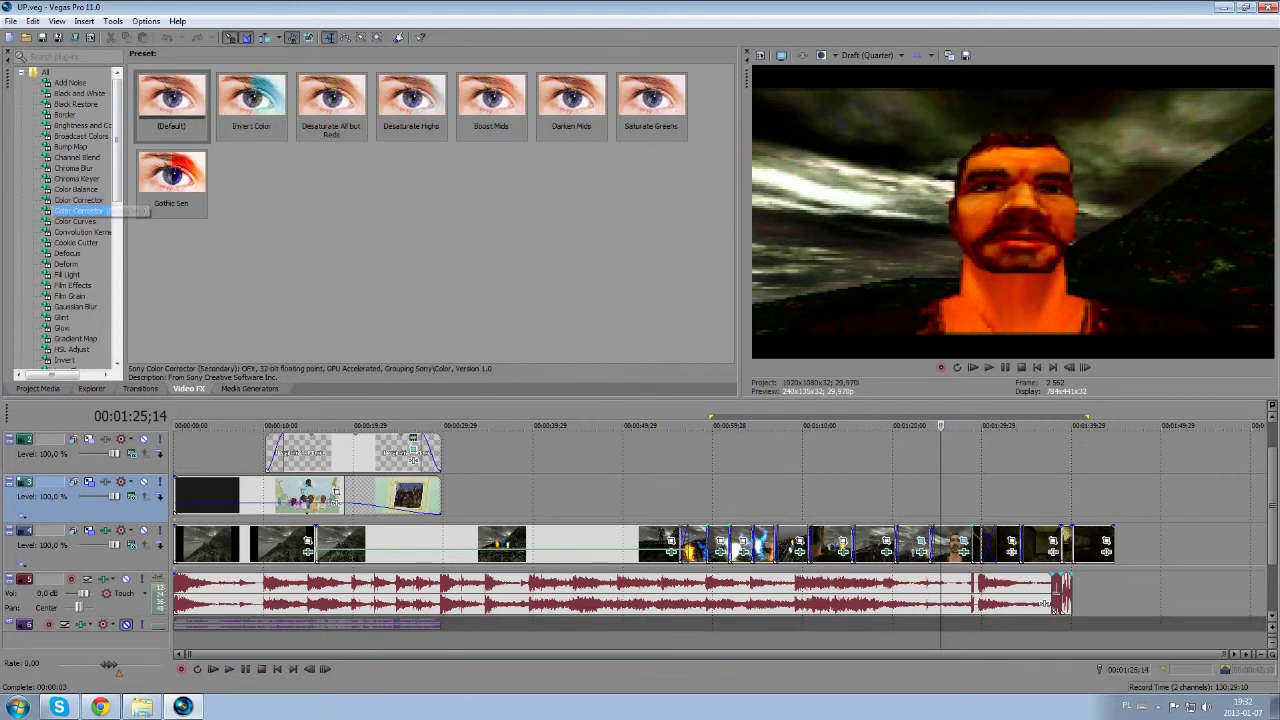
click(964, 552)
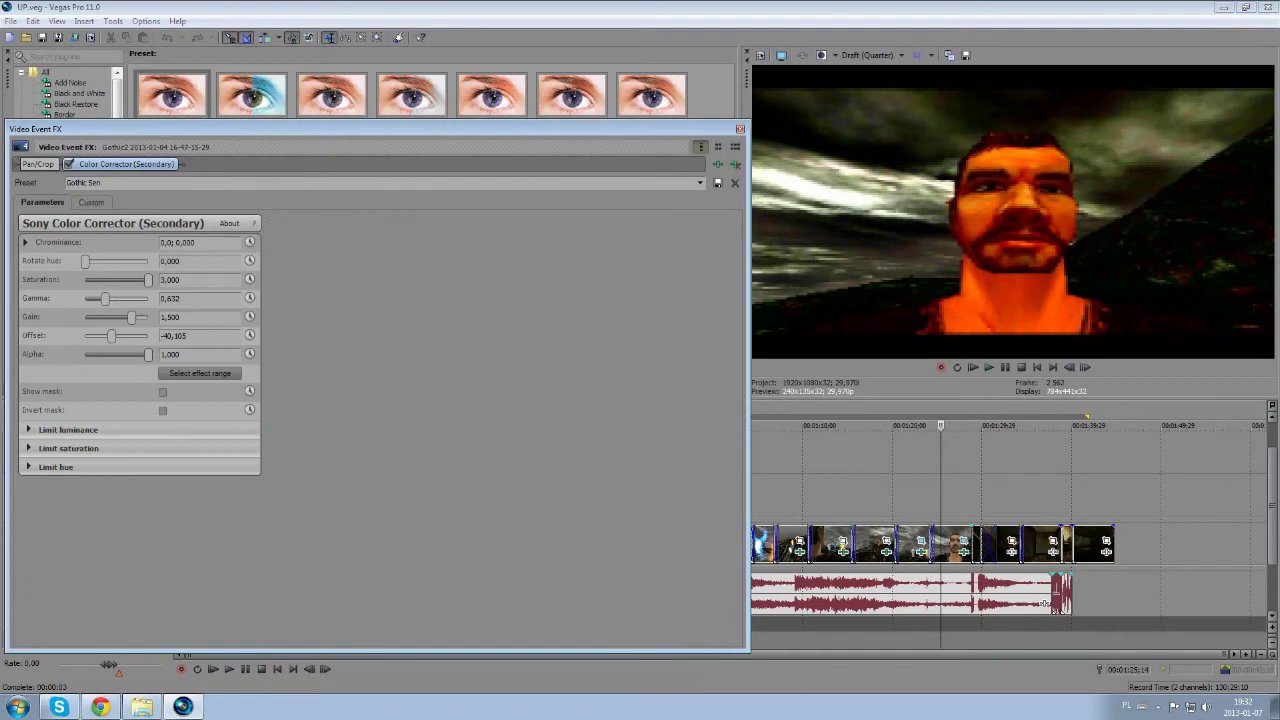
Step: Compare the clip with its Color Corrector (Secondary) effect switched off and on, and point out the saturation setting
click(69, 164)
click(69, 164)
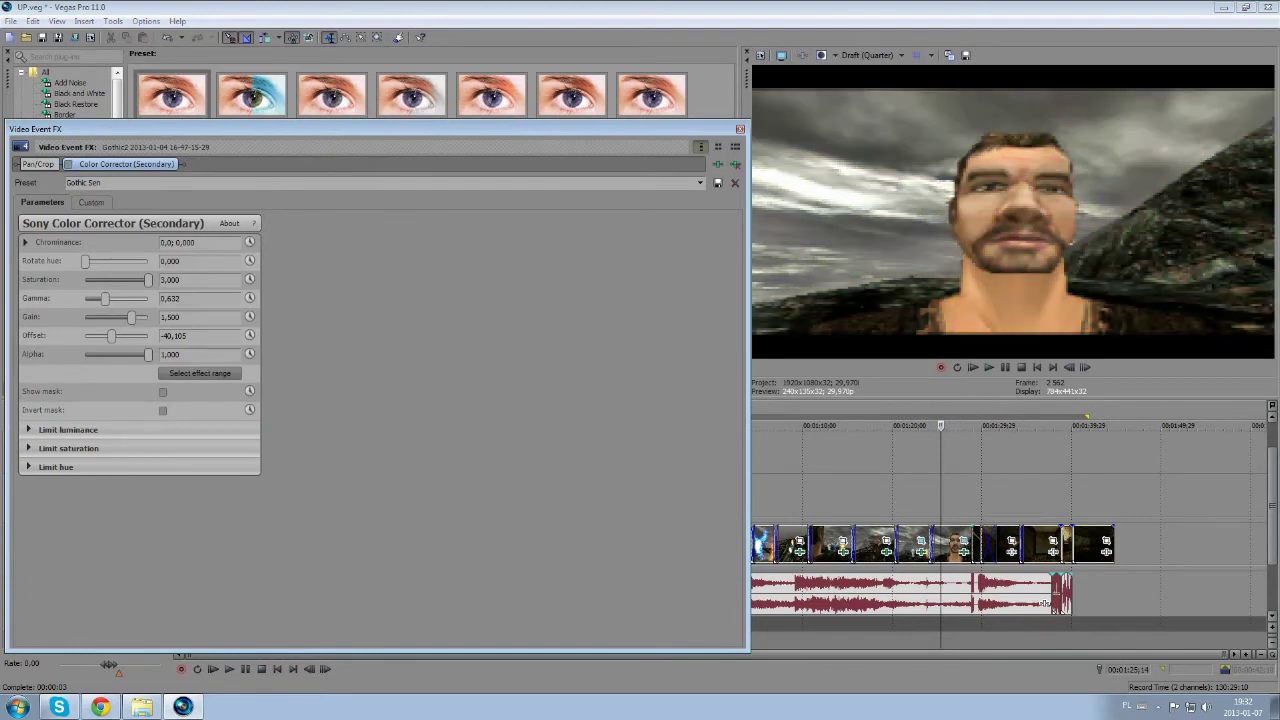
click(68, 163)
click(68, 163)
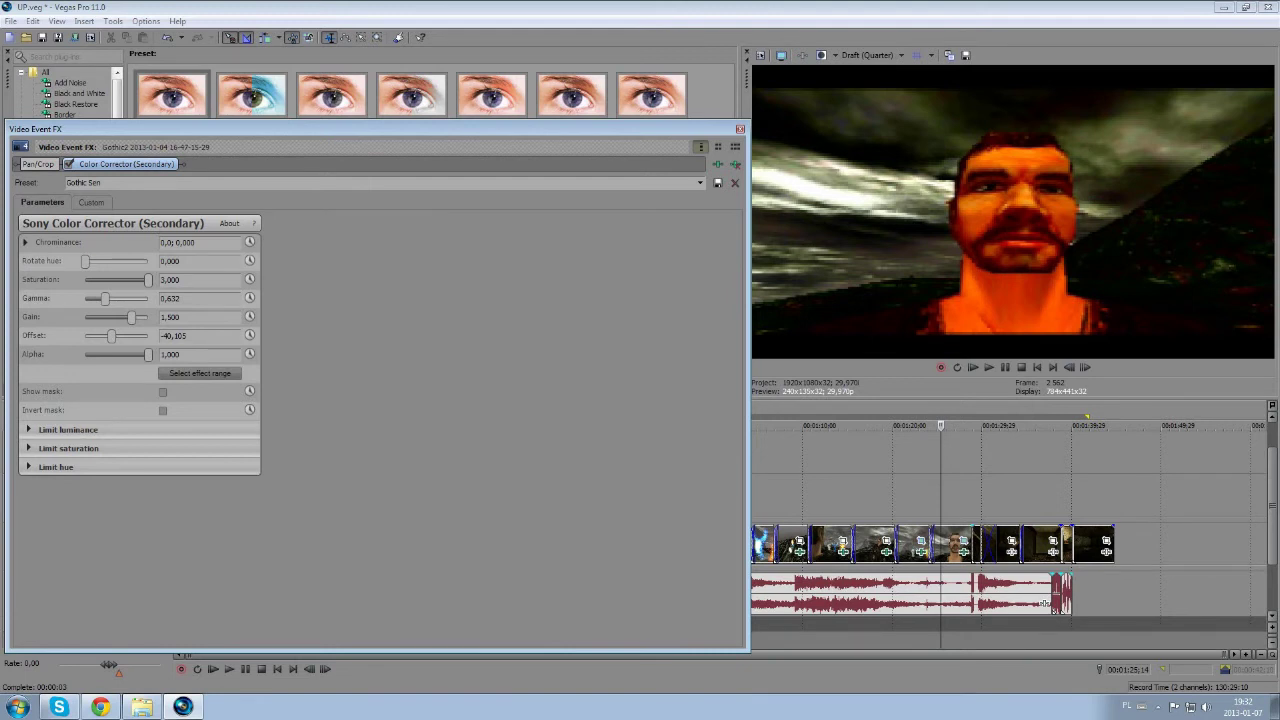
mouse_move(148, 279)
mouse_down()
mouse_move(85, 279)
mouse_move(148, 279)
mouse_up()
click(740, 129)
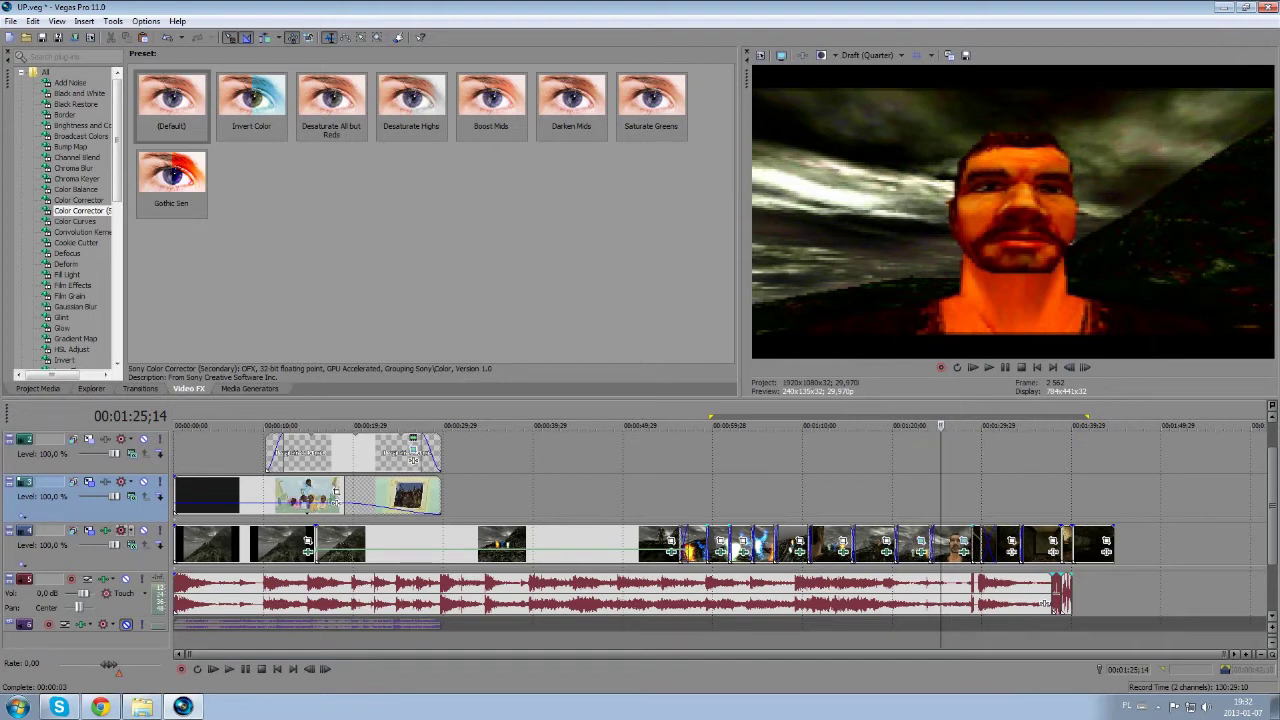
Step: Examine track 4's Brightness and Contrast effect, comparing the frame at 00:01:32;24 with the effect off and on
click(121, 530)
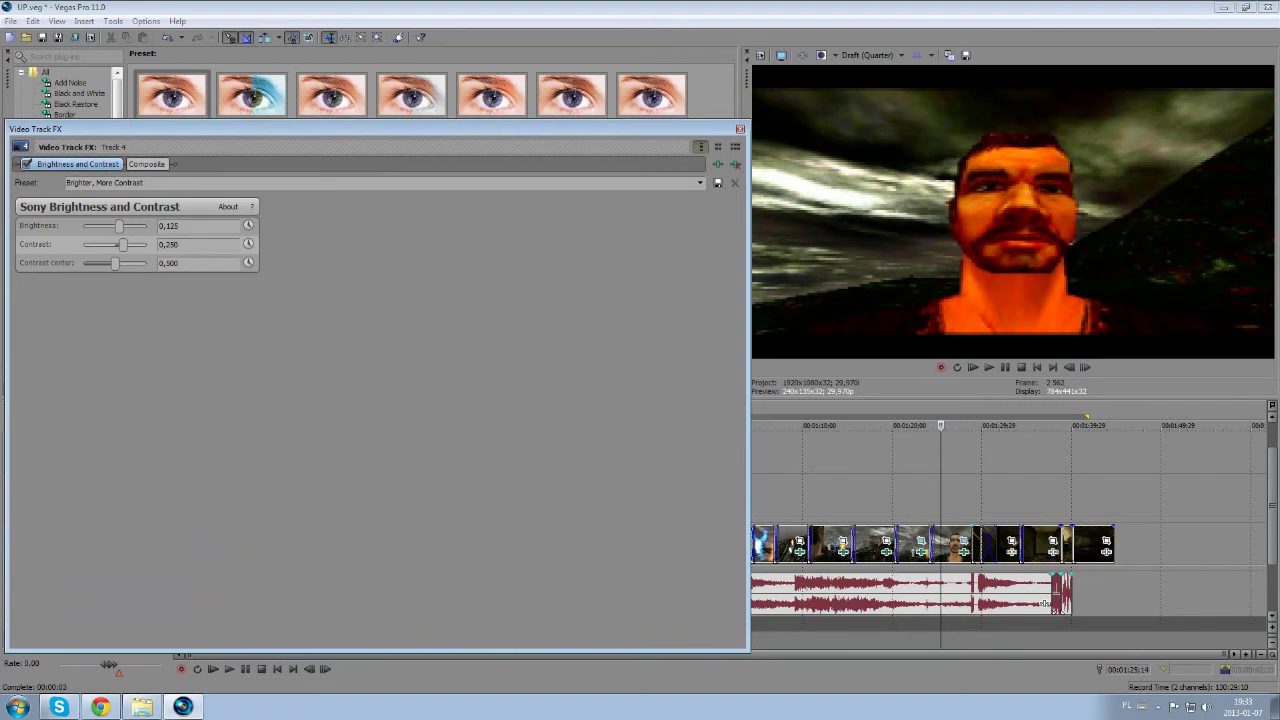
click(740, 129)
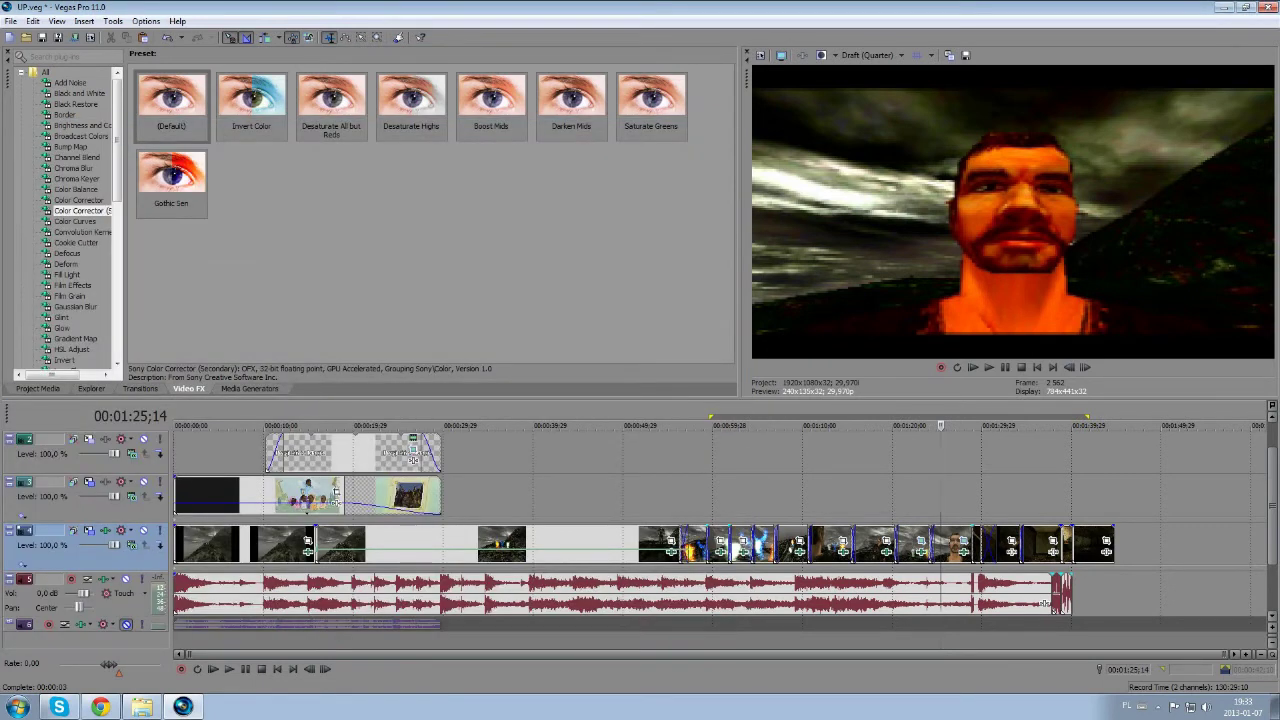
click(1007, 496)
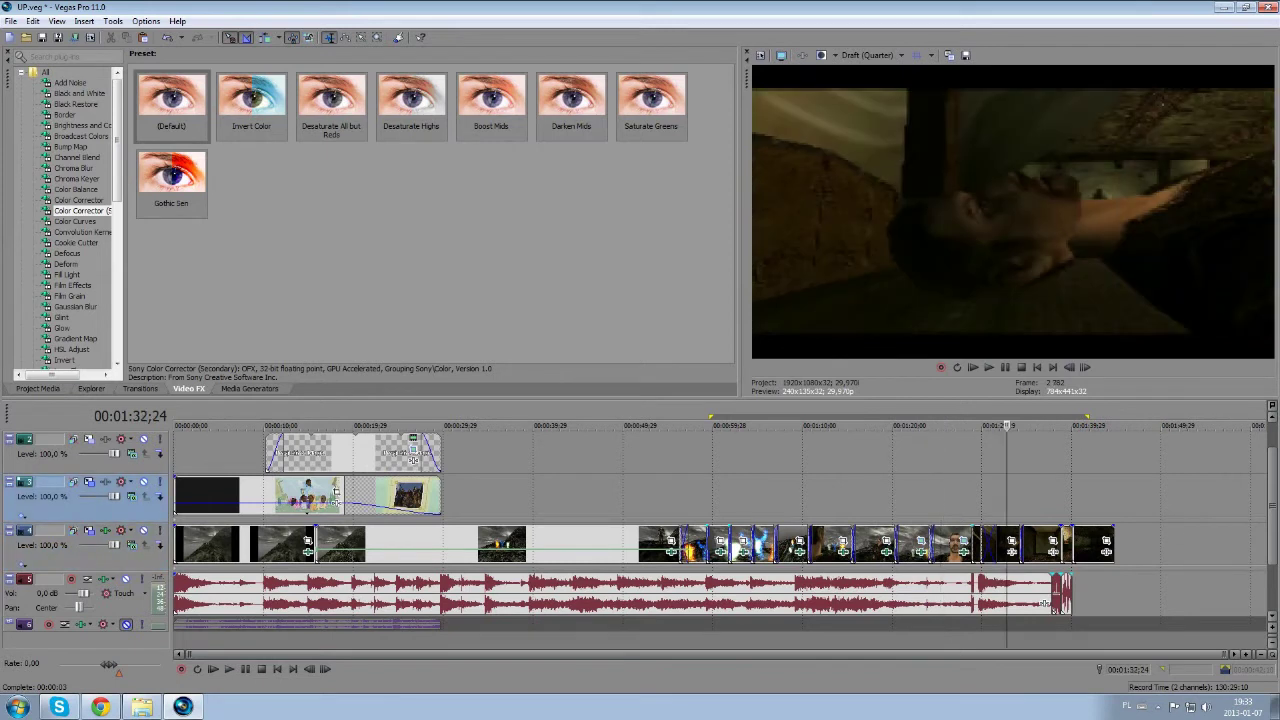
click(105, 530)
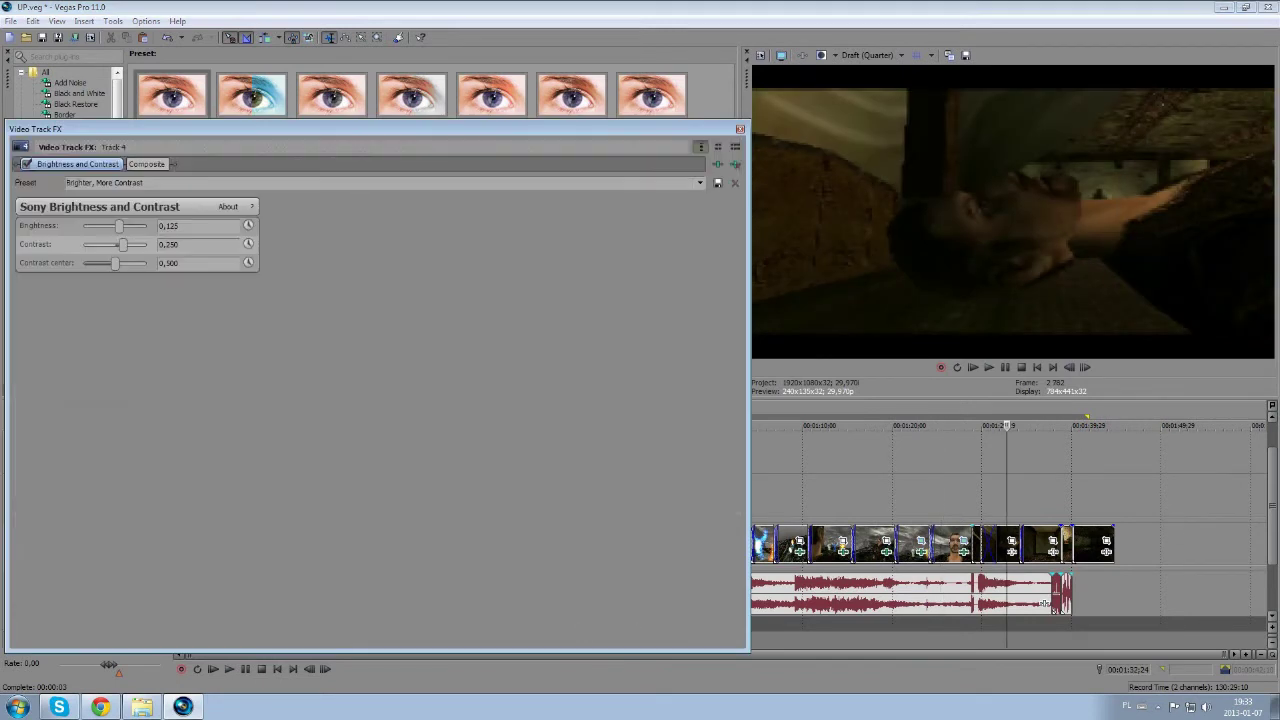
click(27, 164)
click(27, 164)
click(27, 164)
click(26, 164)
click(740, 129)
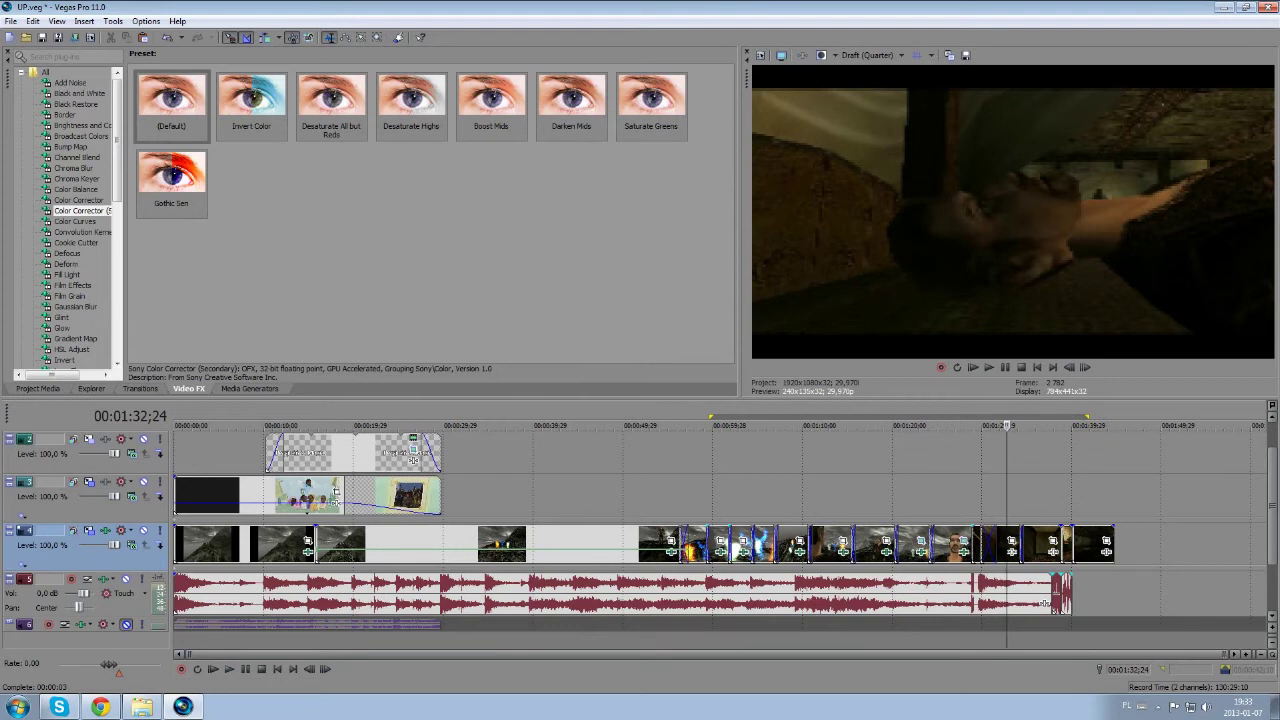
Step: Open the My Little PonyLand project from the Projekty folder without saving the changes to UP
click(11, 21)
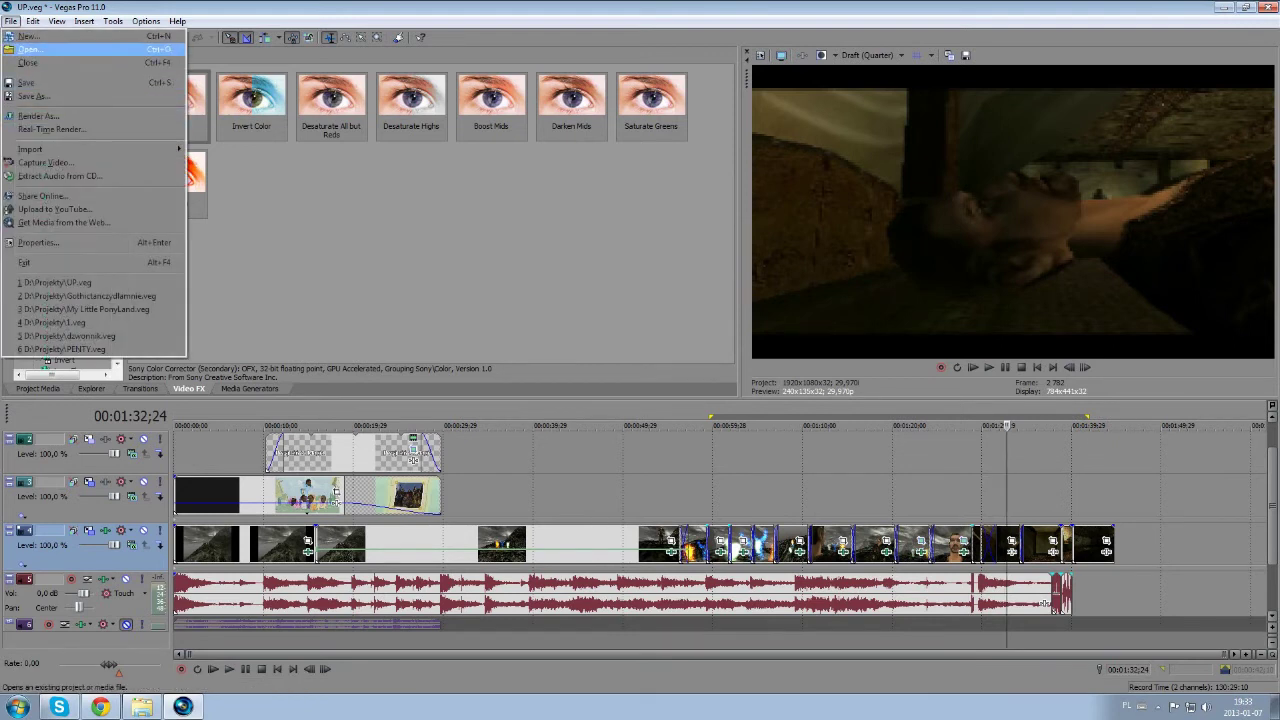
key(Return)
drag(815, 203, 535, 357)
click(778, 301)
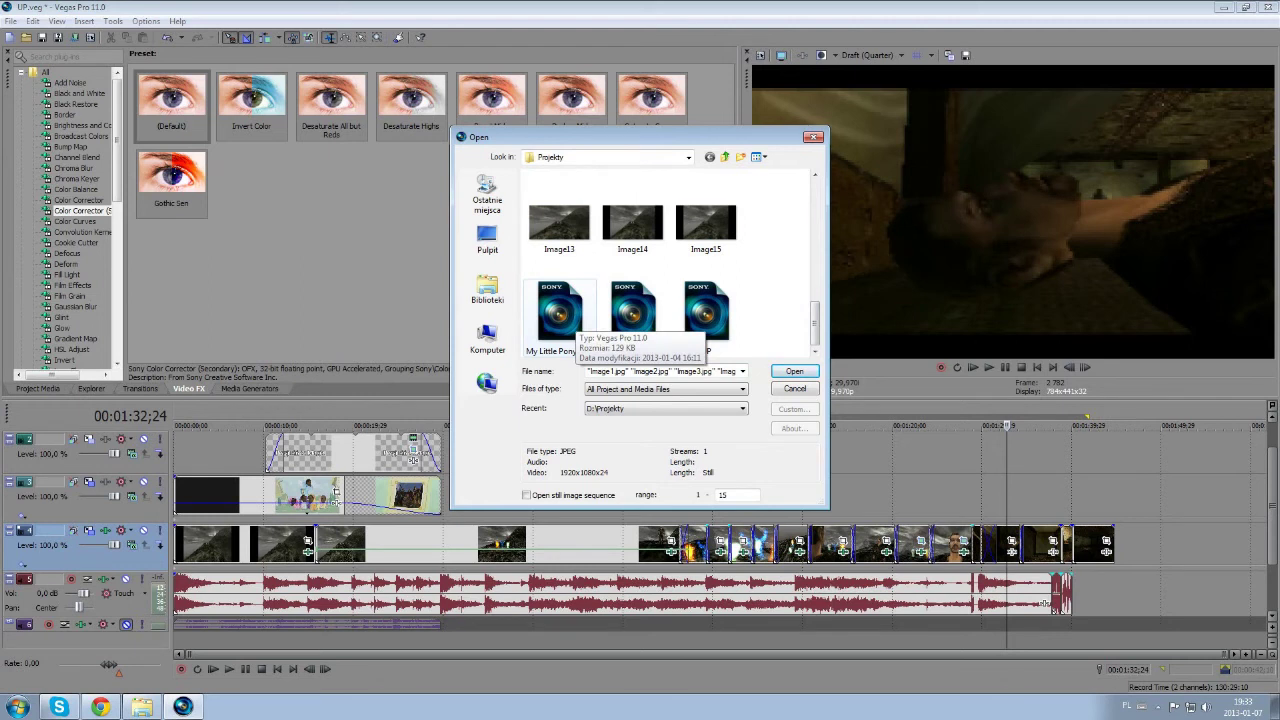
double_click(568, 313)
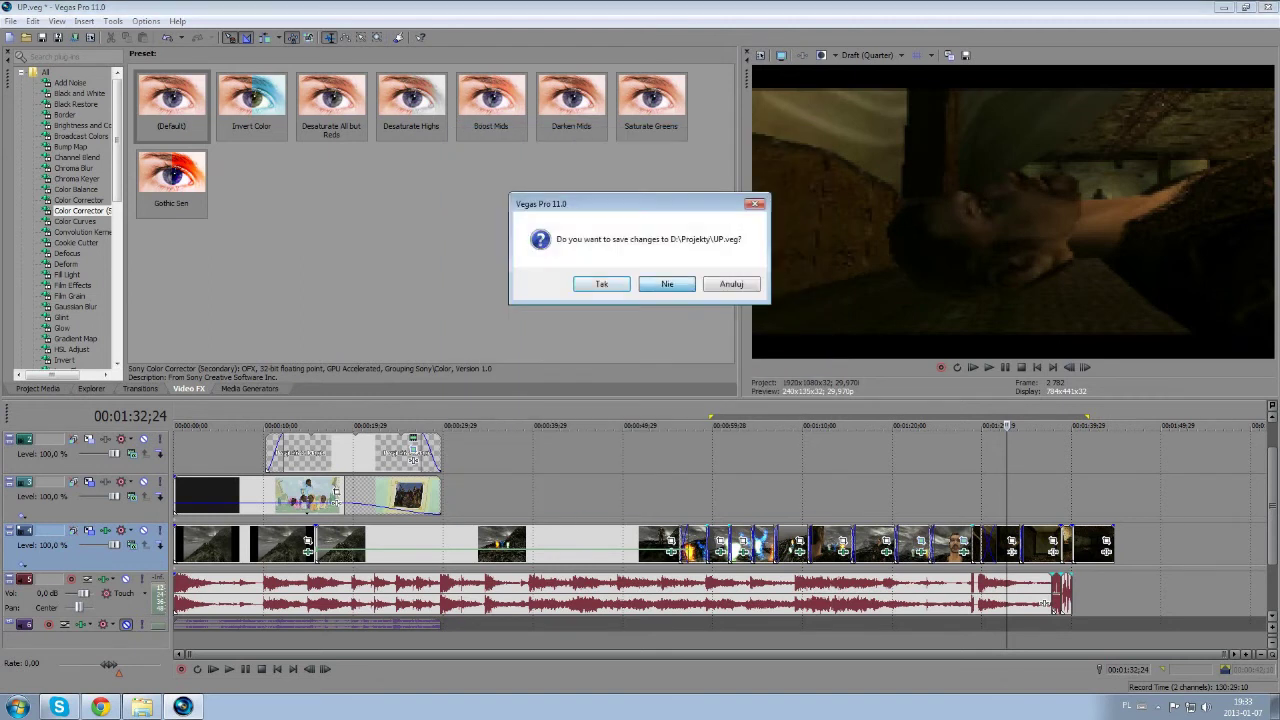
click(667, 284)
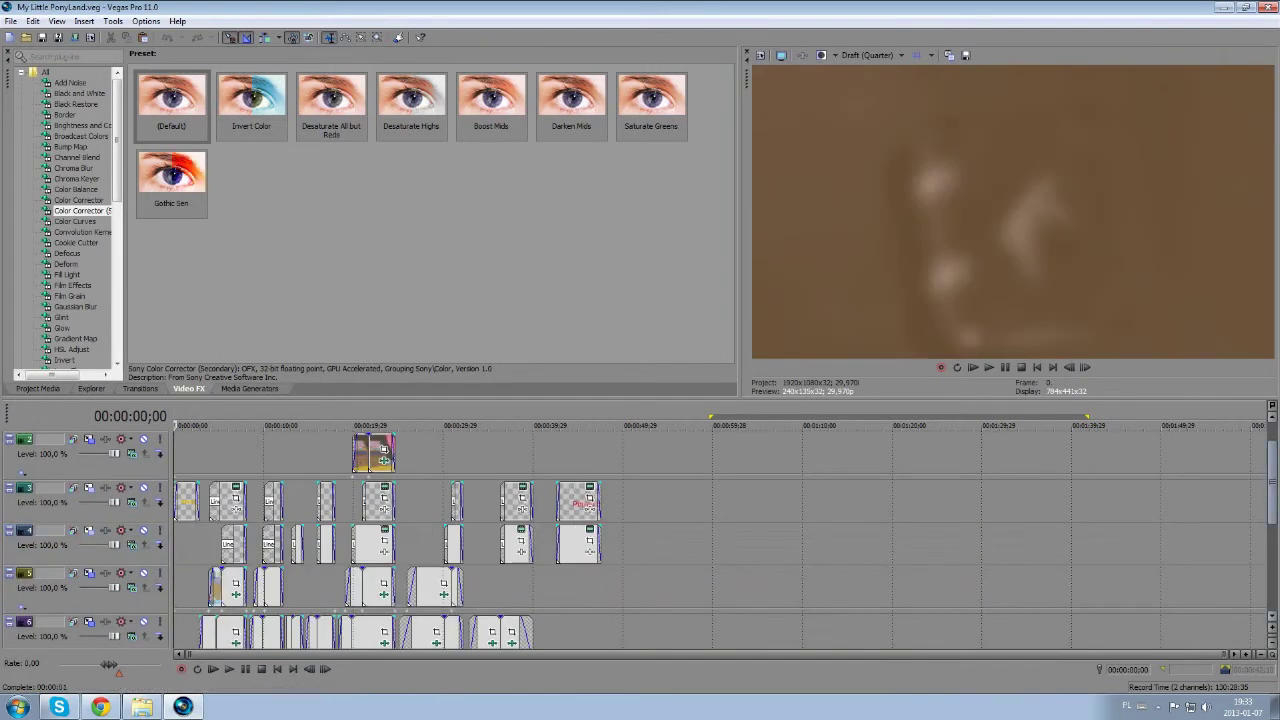
Step: Look through all the video and audio tracks of the My Little PonyLand project
drag(1272, 482, 1272, 518)
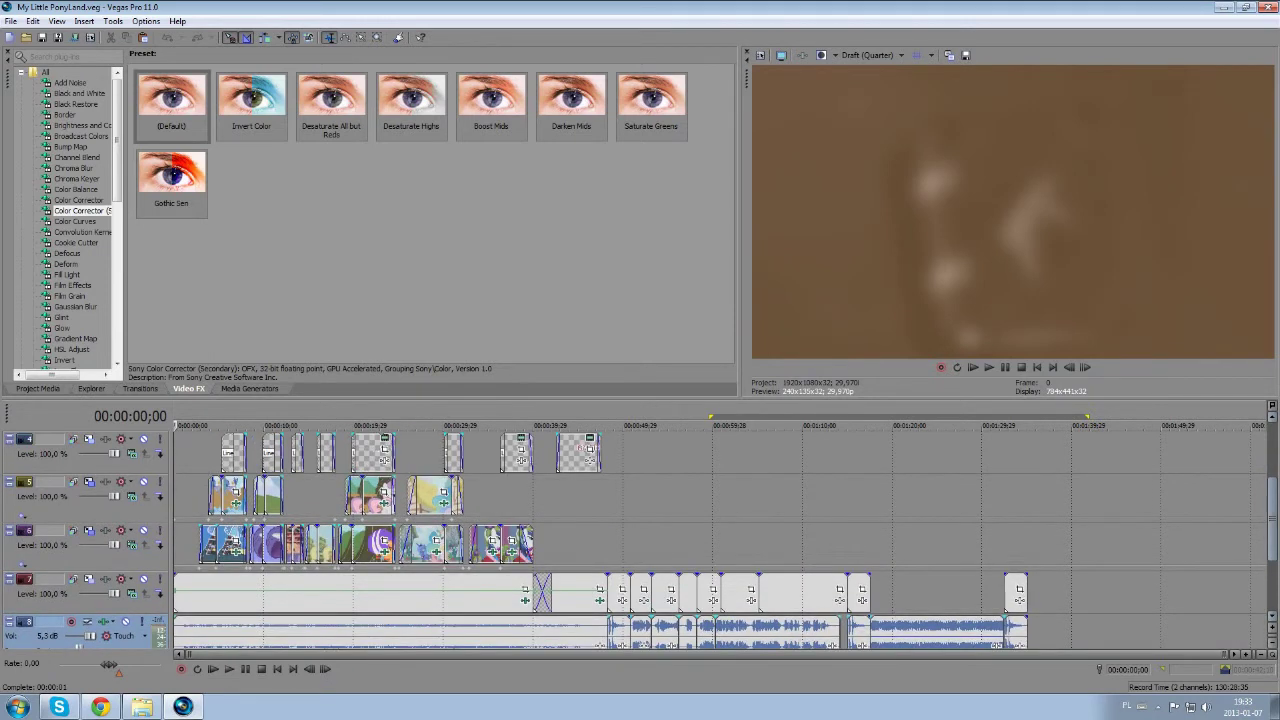
drag(1272, 518, 1272, 483)
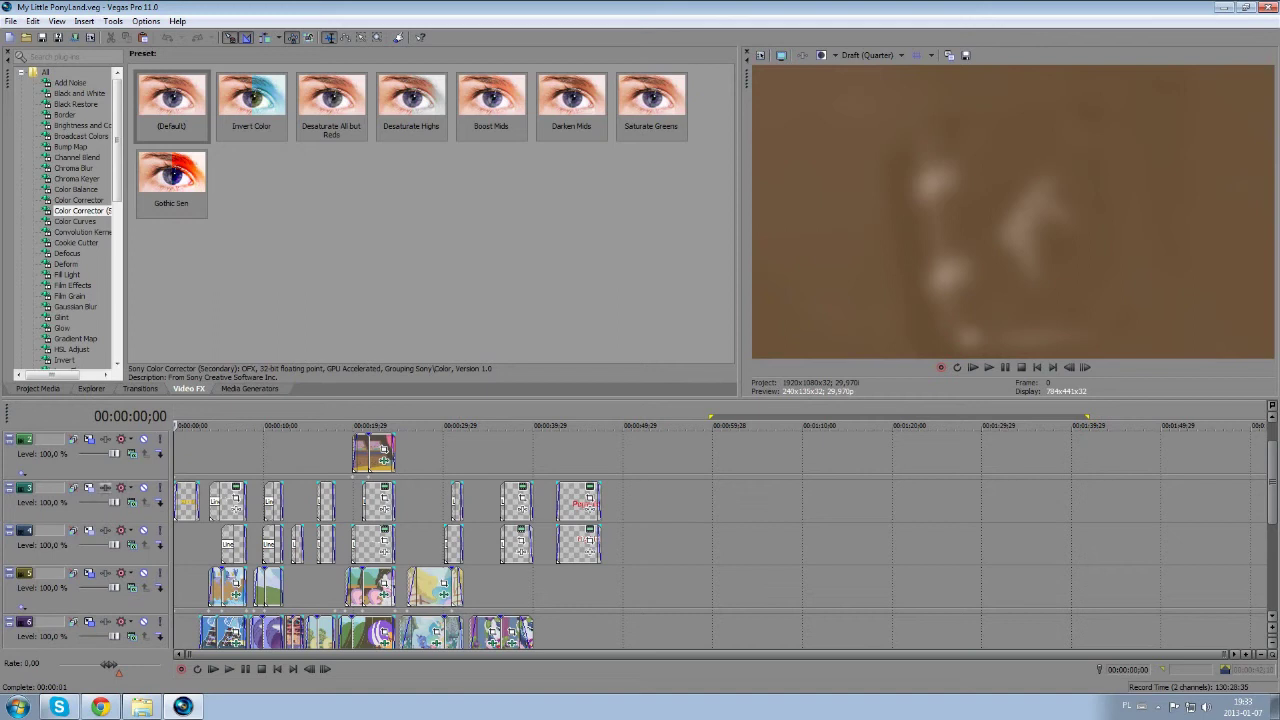
scroll(720, 540, down, 1)
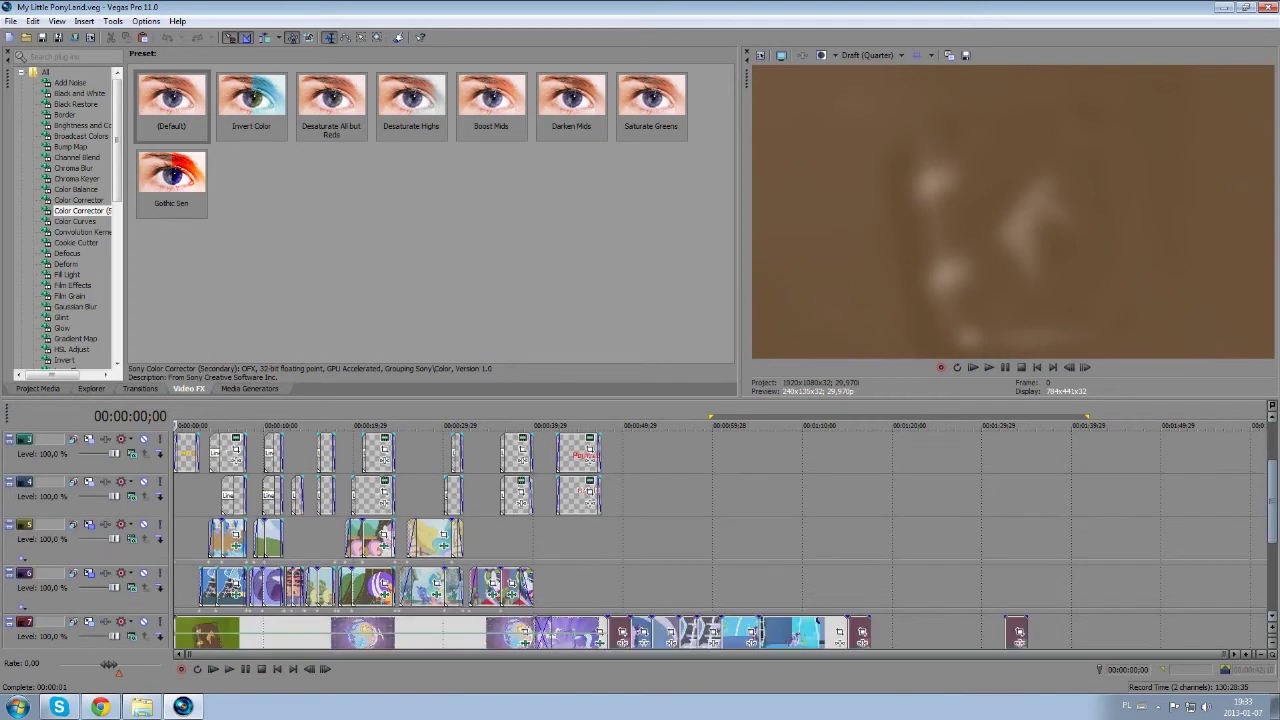
scroll(720, 540, down, 2)
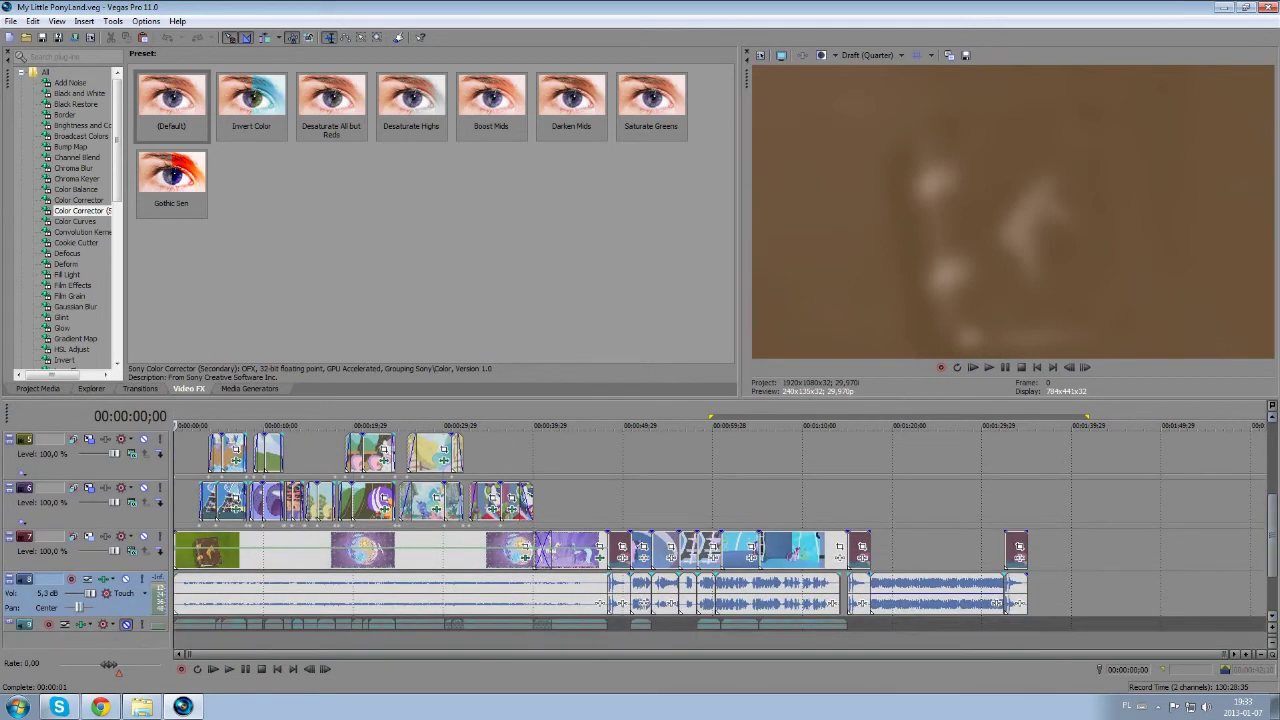
scroll(720, 540, up, 4)
scroll(720, 540, down, 3)
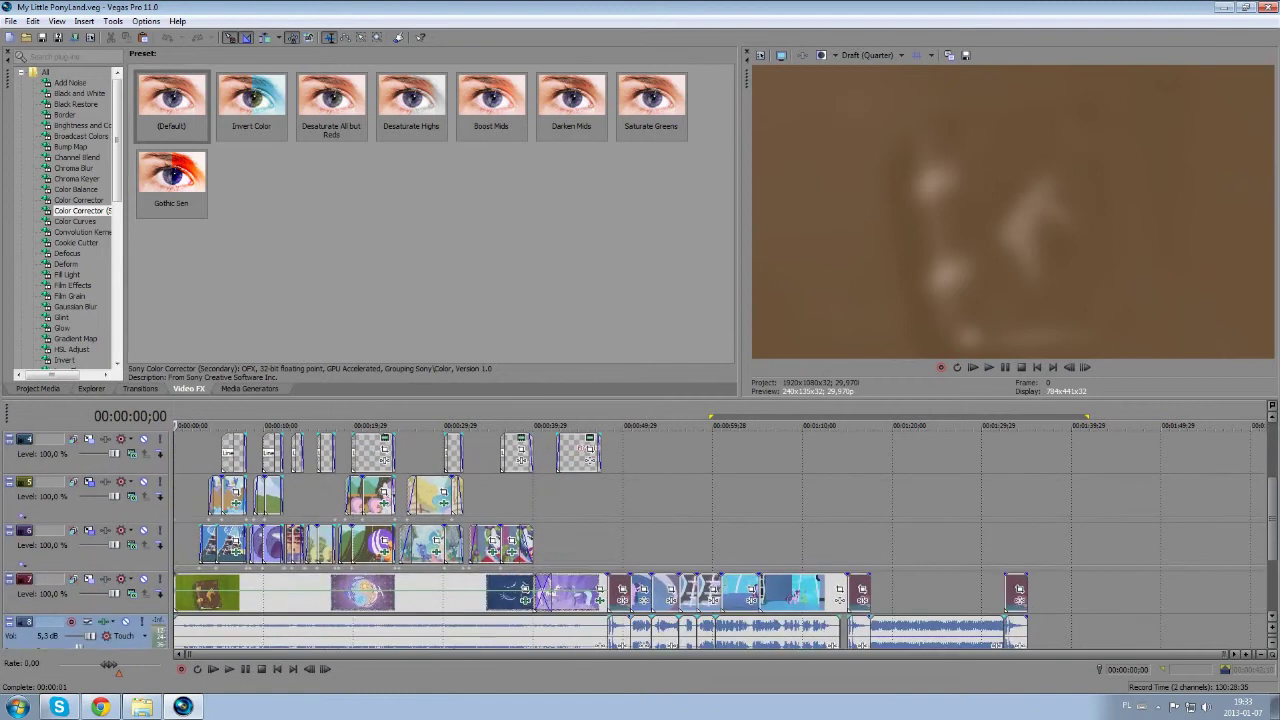
scroll(720, 540, down, 1)
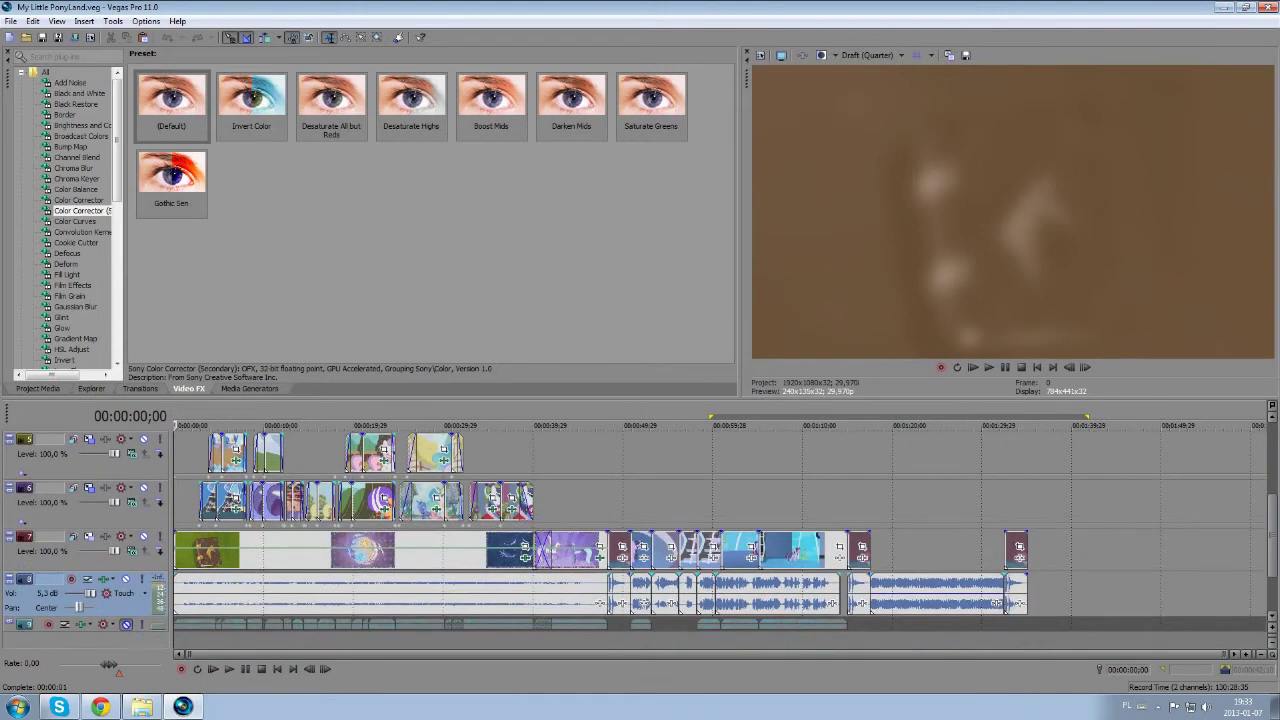
scroll(720, 540, up, 3)
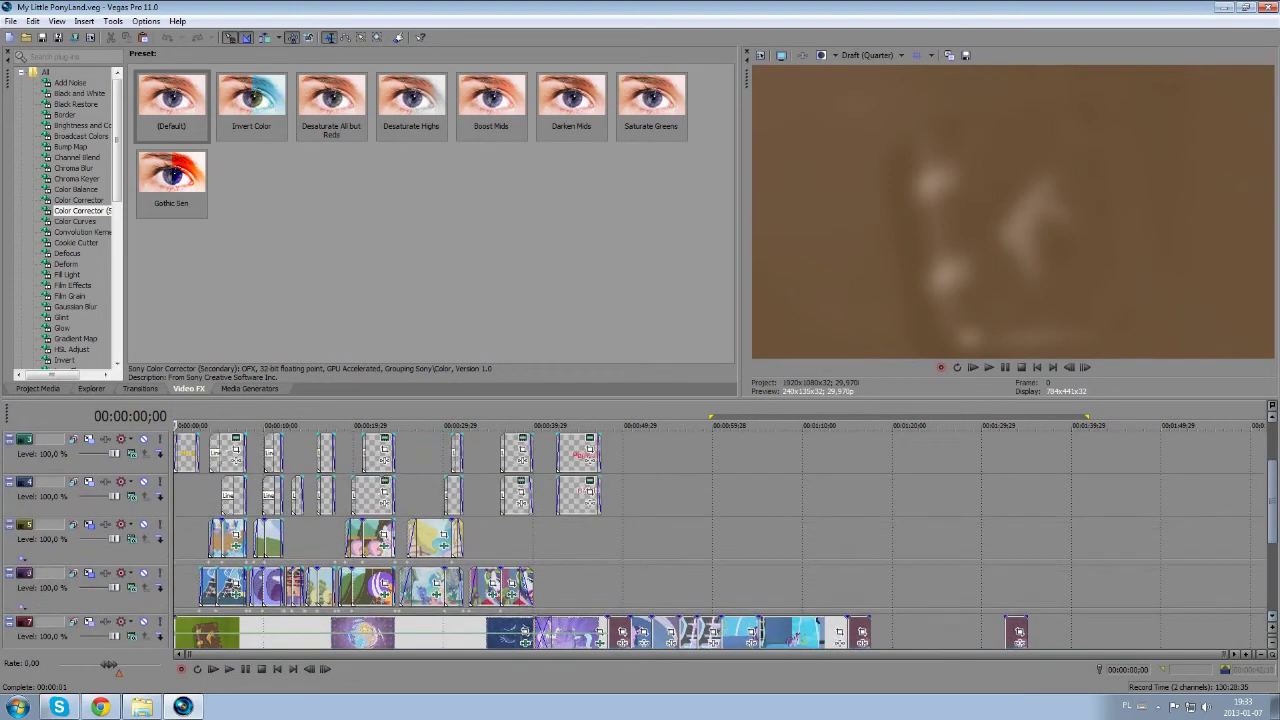
scroll(720, 540, down, 2)
scroll(720, 540, up, 2)
scroll(720, 540, down, 4)
scroll(720, 540, up, 3)
scroll(720, 540, up, 1)
Step: Select the time range from the project start to about 00:01:32, preview the frame at 00:01:12;16 and review the tracks
drag(1003, 545, 175, 545)
click(825, 545)
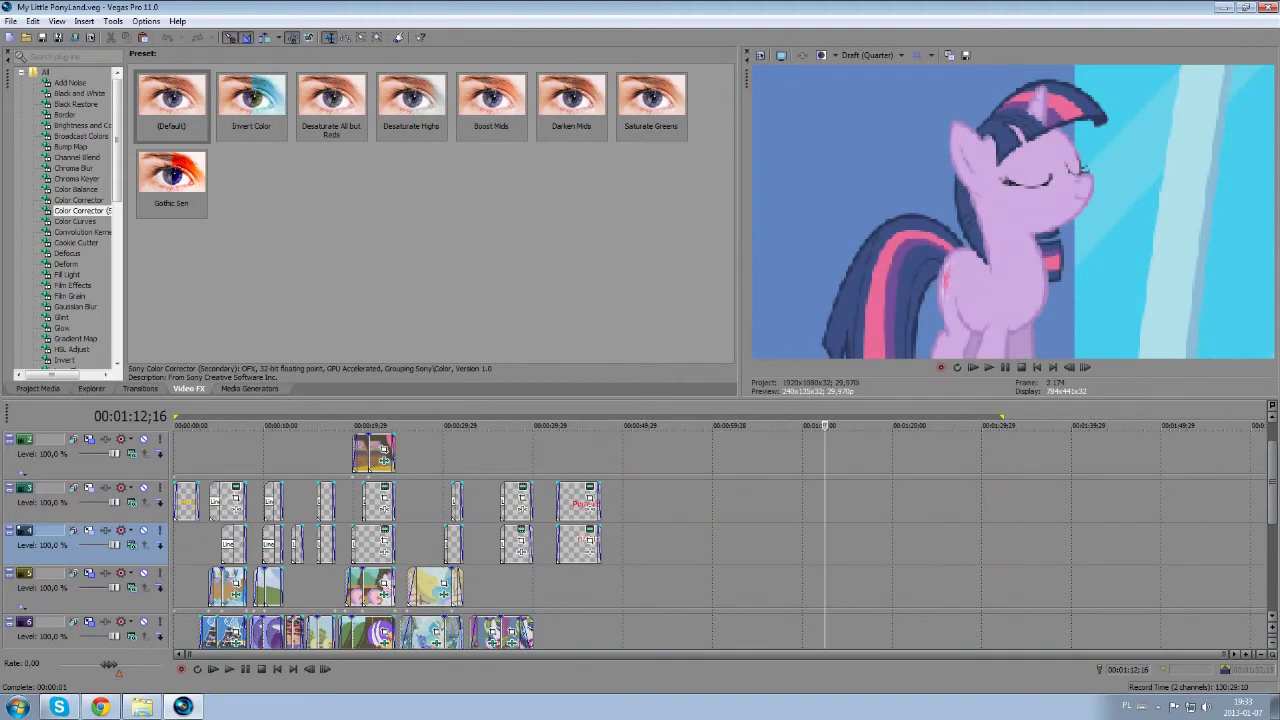
scroll(720, 540, down, 4)
scroll(720, 540, up, 1)
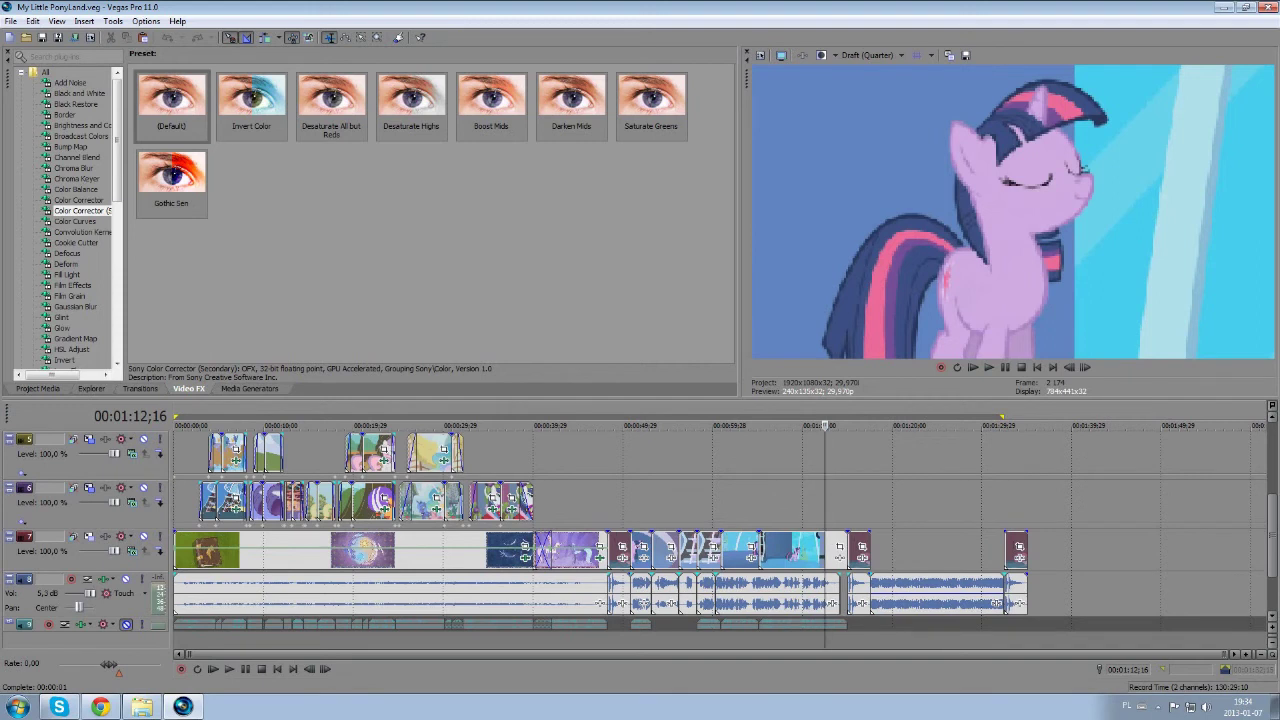
drag(1272, 537, 1272, 465)
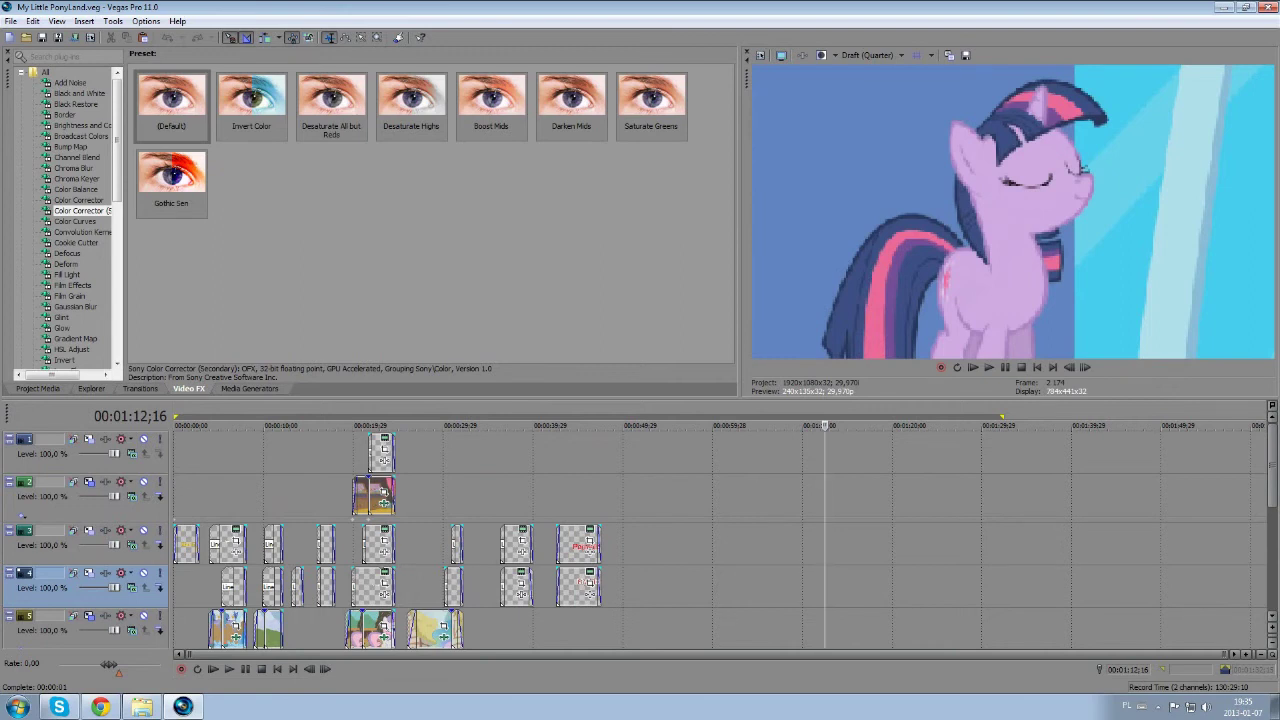
drag(1272, 465, 1272, 537)
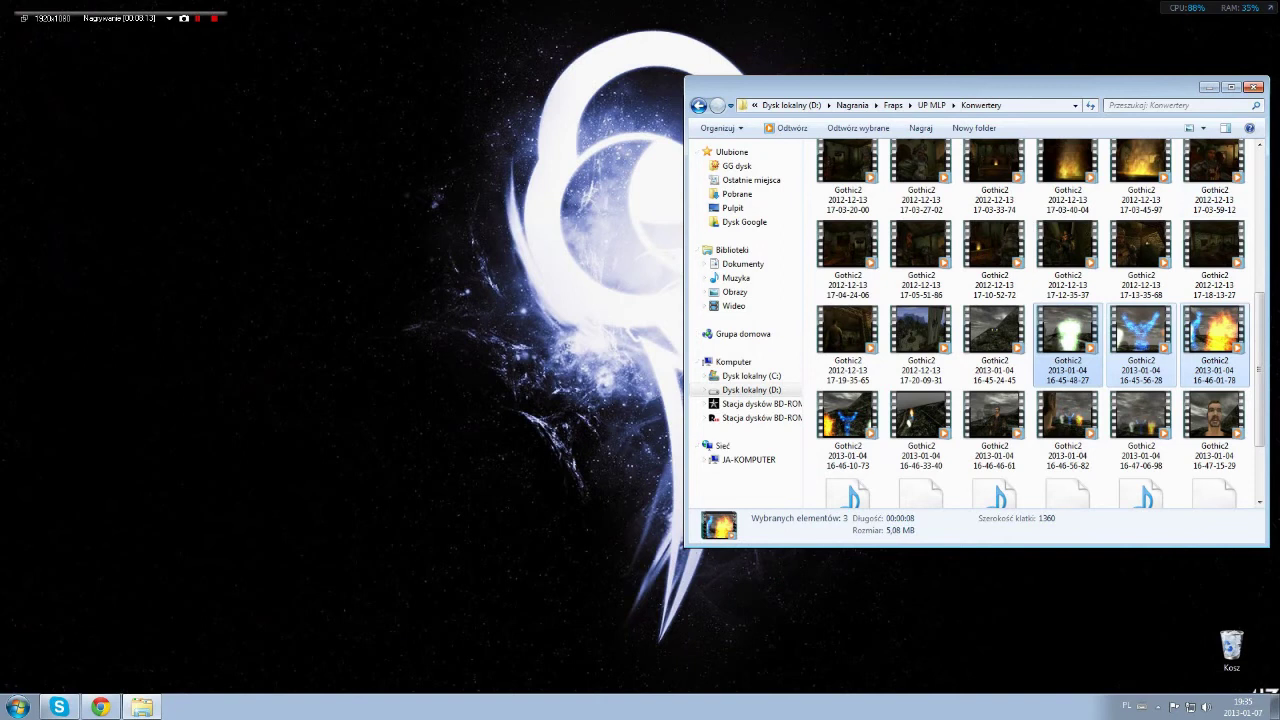
Step: Close the Konwertery folder window and dismiss the Vegas Pro problem report without sending it
key(alt+F4)
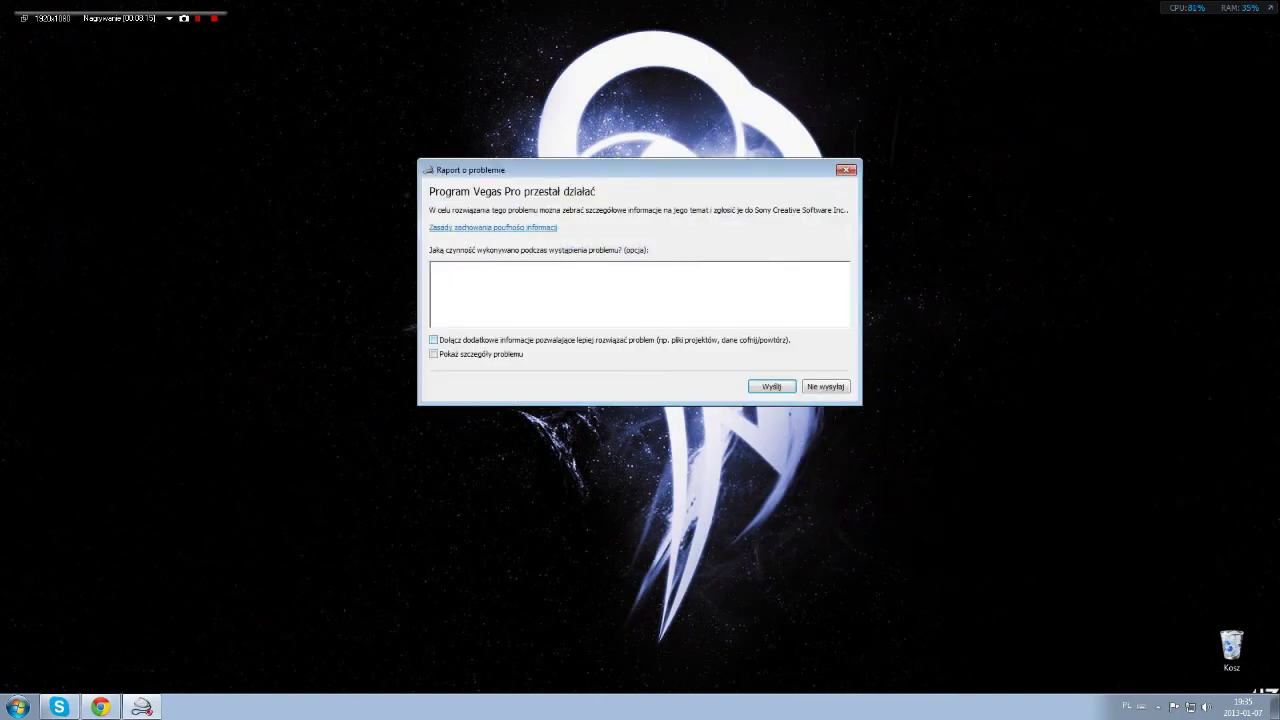
click(826, 387)
click(1158, 707)
click(1158, 707)
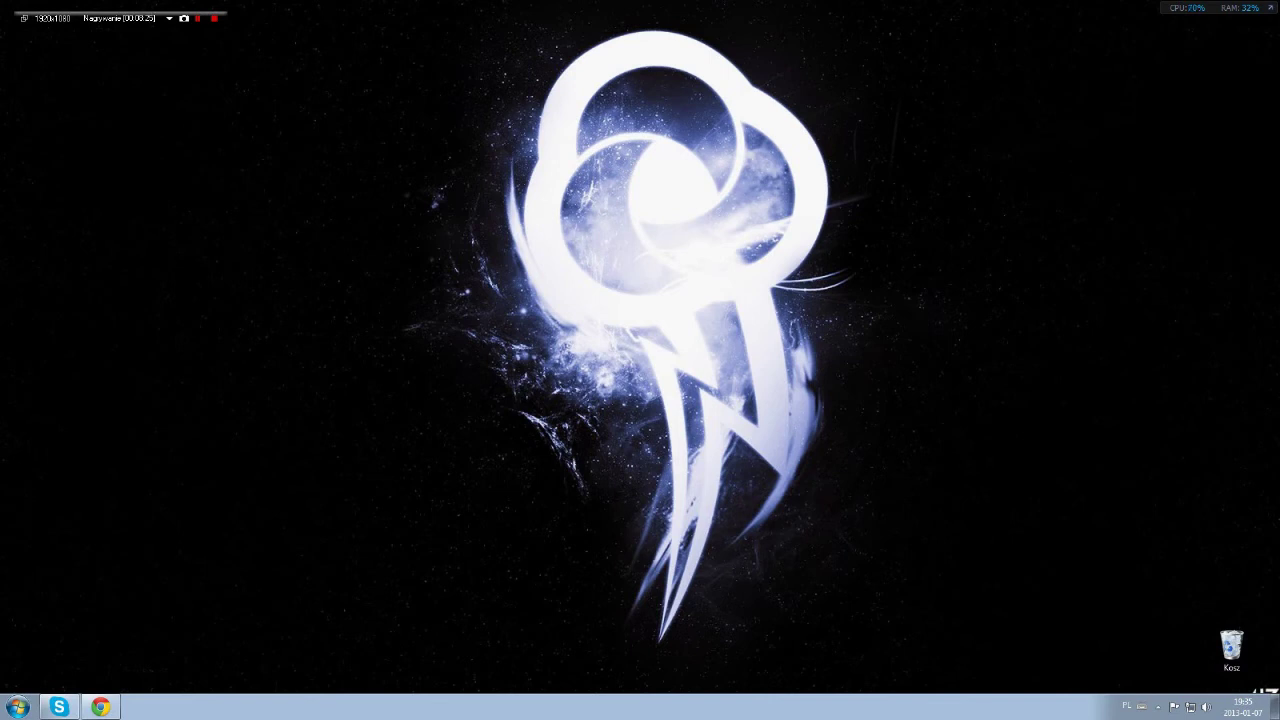
mouse_move(314, 76)
mouse_down()
mouse_move(819, 562)
mouse_move(910, 672)
mouse_move(432, 0)
mouse_move(379, 0)
mouse_up()
mouse_move(397, 0)
mouse_down()
mouse_move(528, 107)
mouse_move(882, 698)
mouse_move(999, 700)
mouse_up()
drag(880, 0, 475, 647)
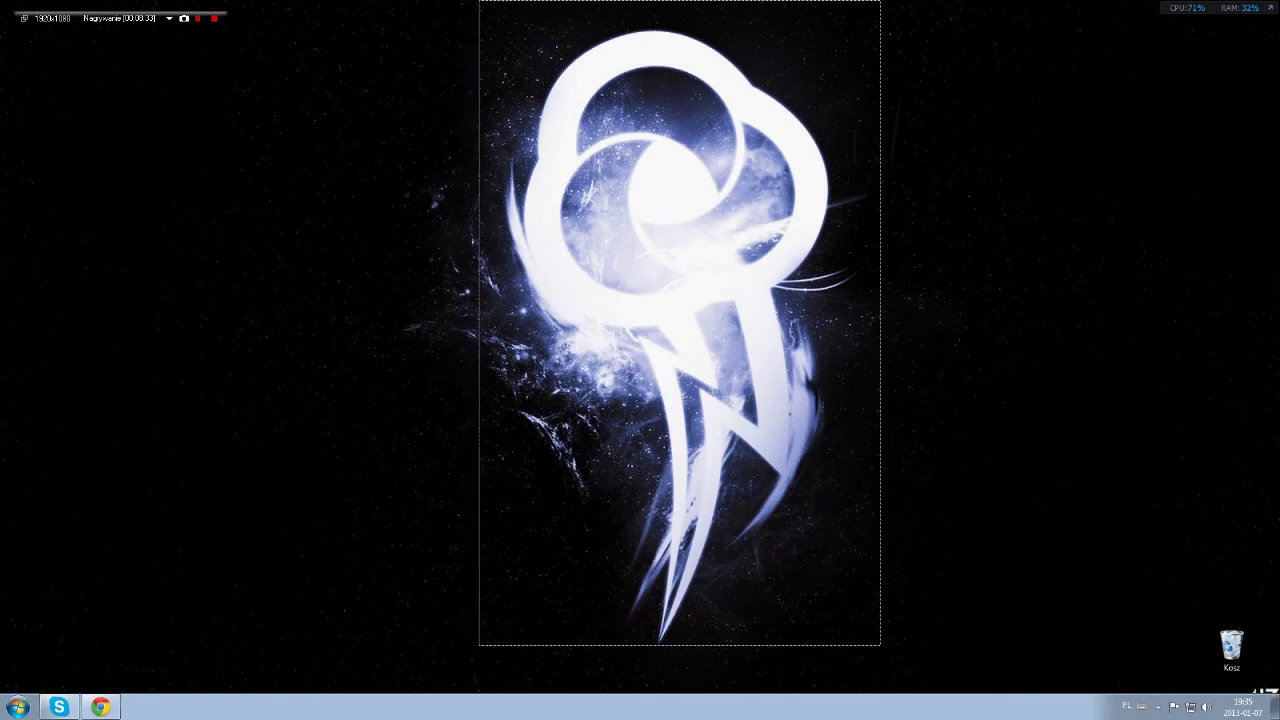
Step: Switch to Chrome and open YouTube in a new tab
click(18, 707)
click(100, 707)
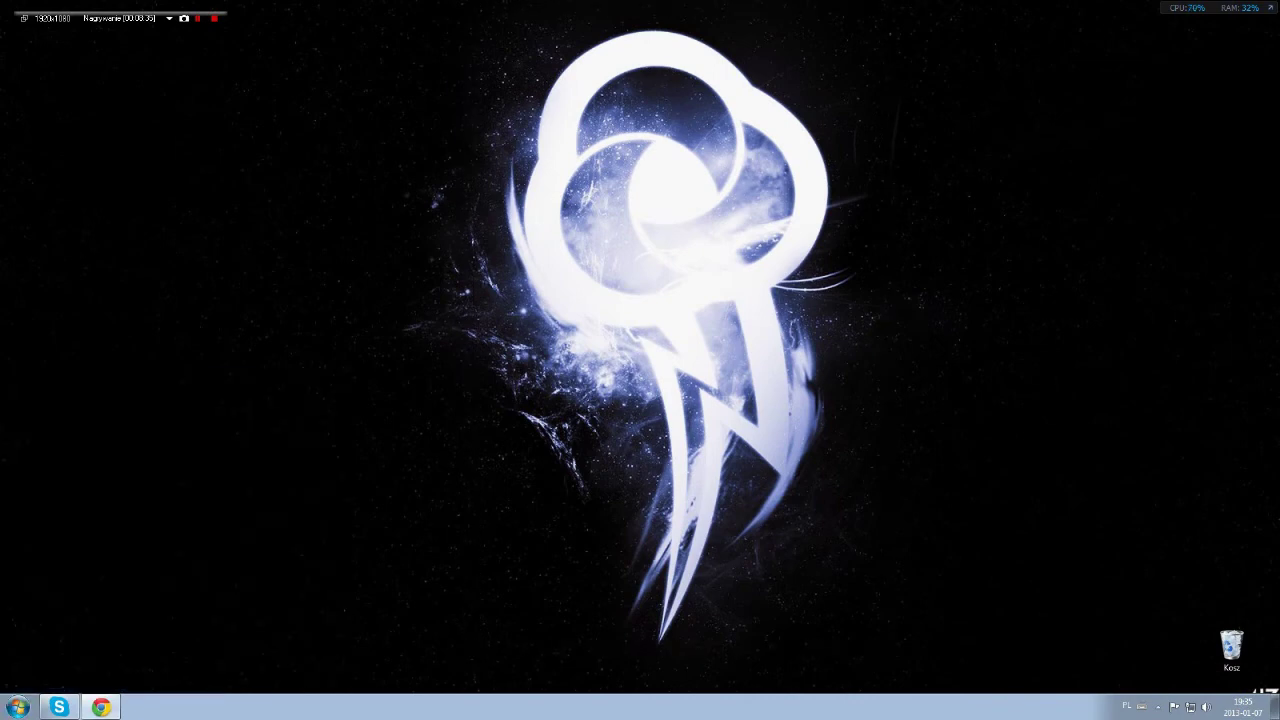
key(ctrl+t)
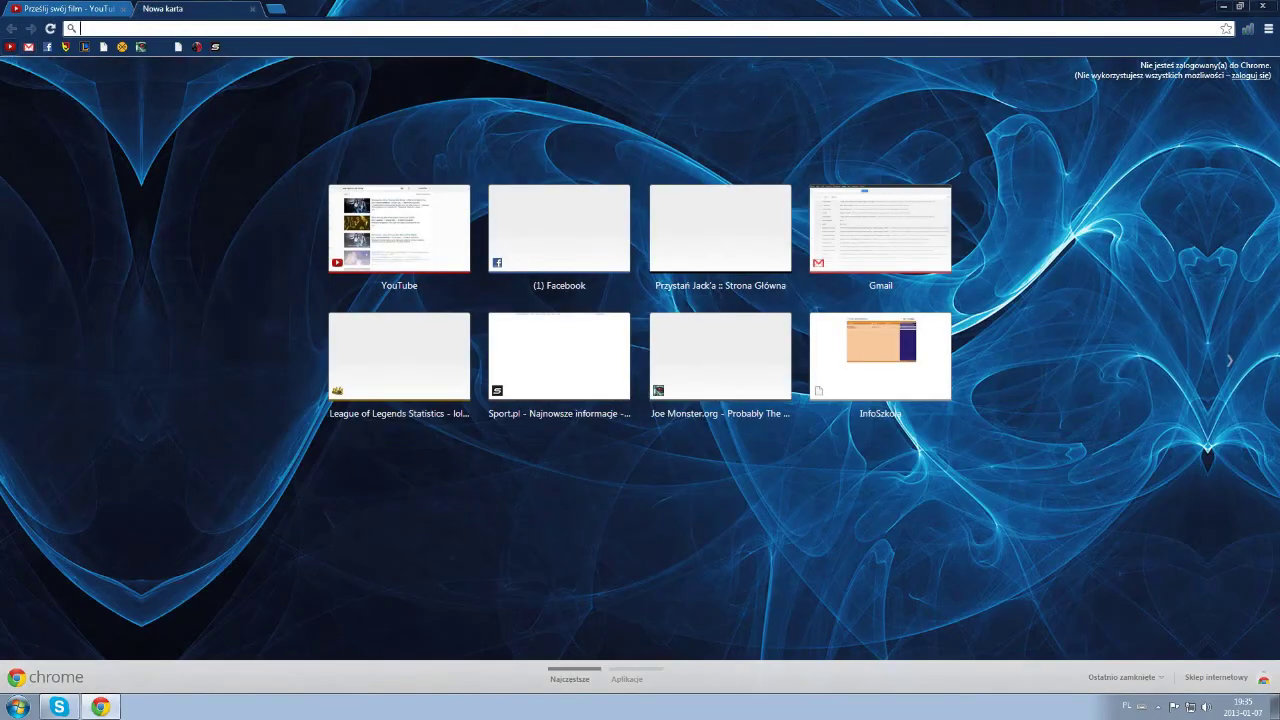
click(10, 47)
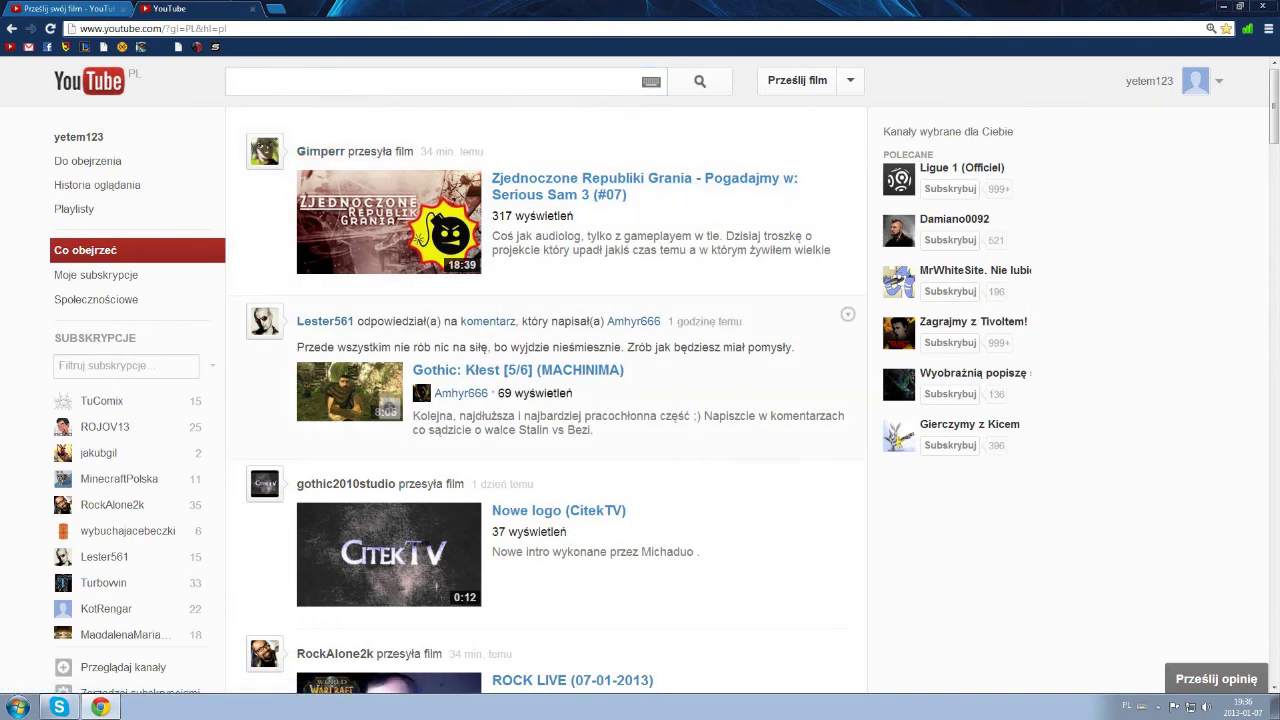
Step: Look through the YouTube home feed, then close its tab and return to the desktop
scroll(138, 290, down, 3)
scroll(560, 375, down, 5)
scroll(560, 375, up, 8)
scroll(560, 375, down, 2)
scroll(570, 375, down, 15)
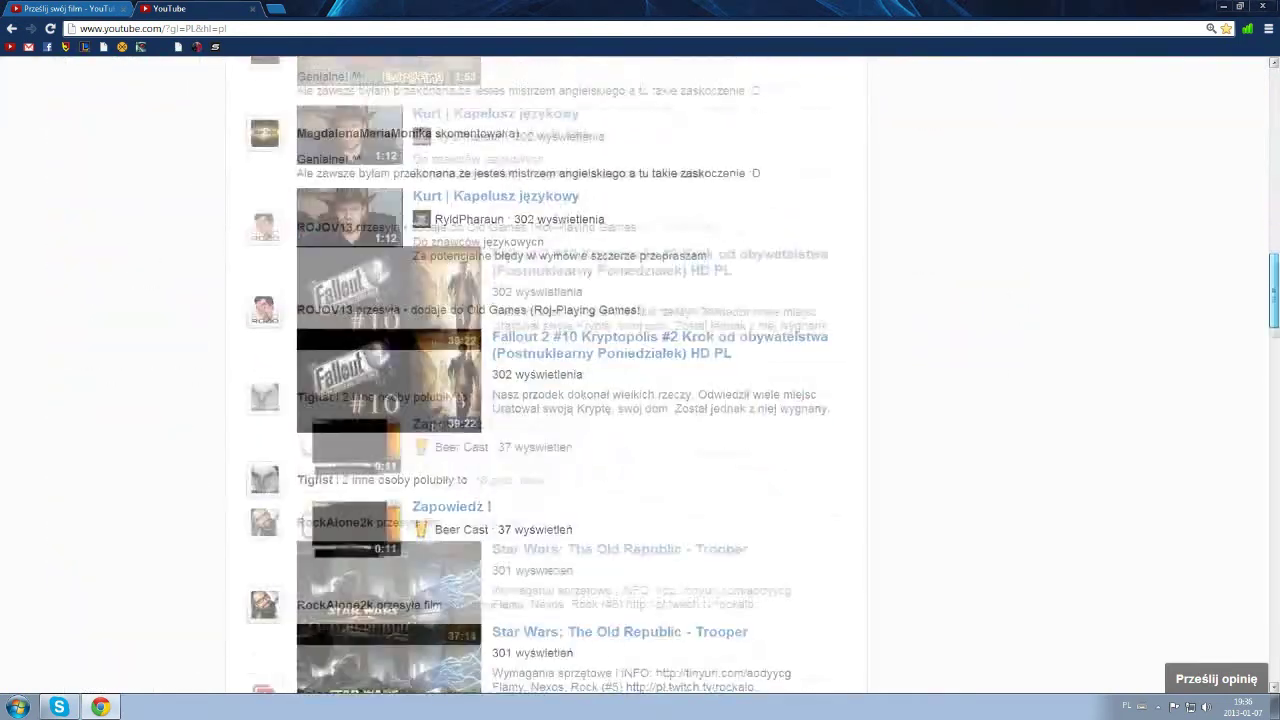
scroll(570, 375, down, 15)
scroll(570, 375, up, 3)
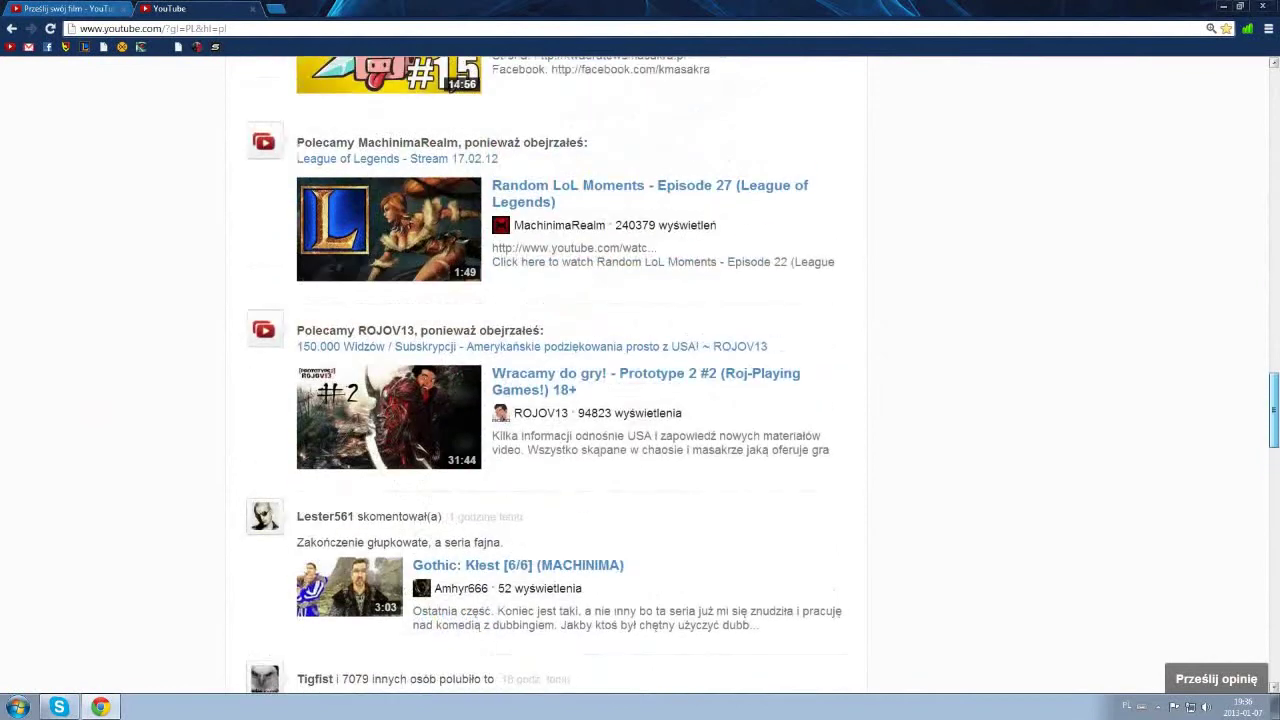
scroll(570, 375, up, 1)
scroll(570, 375, up, 15)
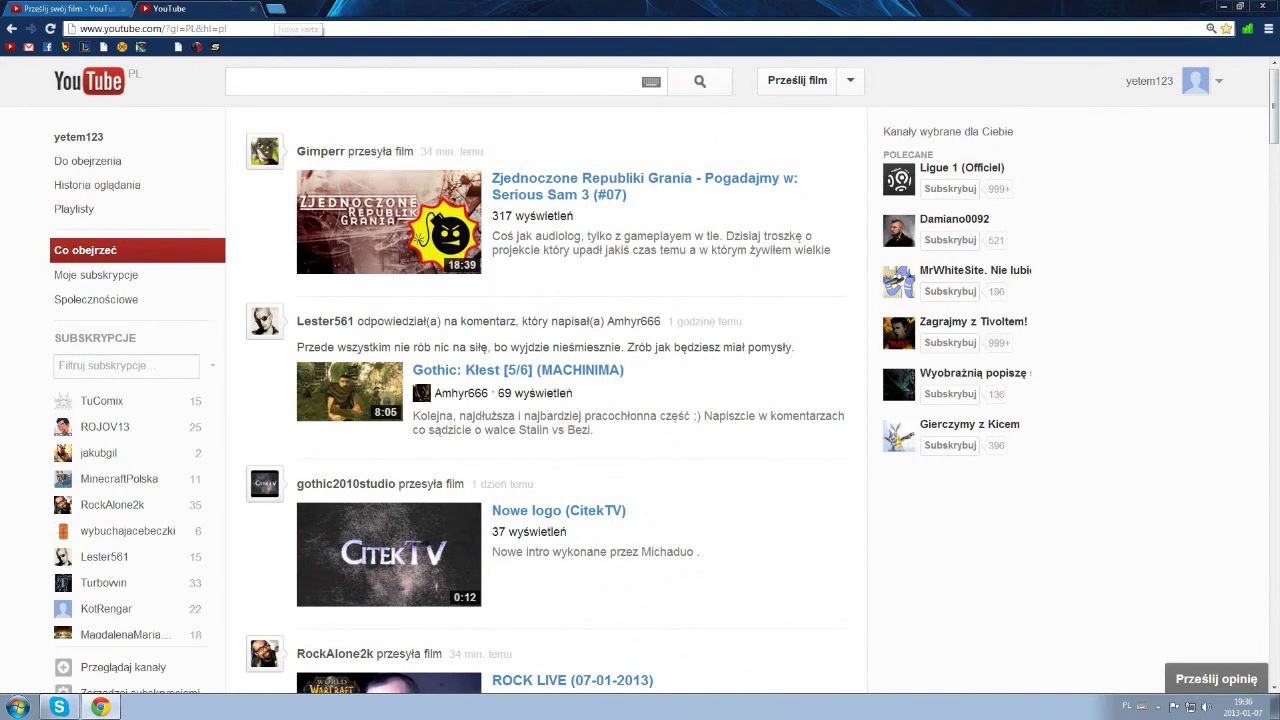
click(251, 8)
key(super+d)
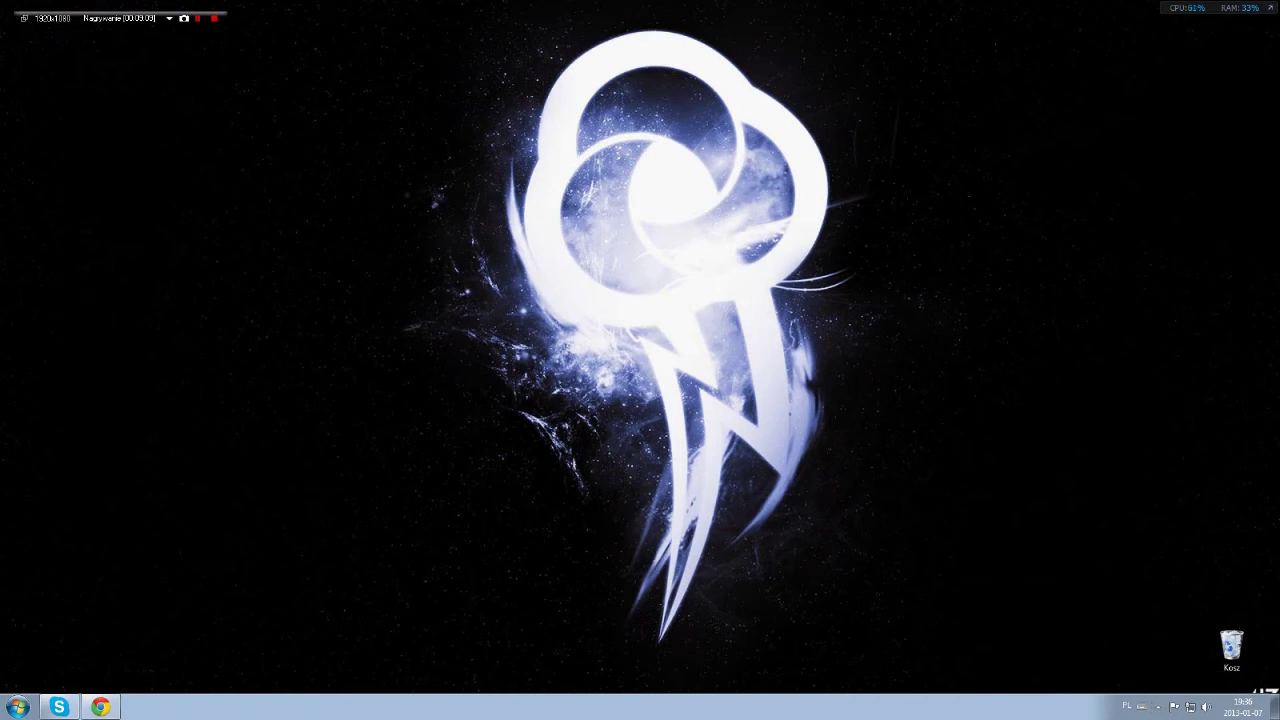
drag(945, 302, 732, 158)
drag(499, 125, 461, 66)
drag(831, 430, 544, 132)
drag(634, 284, 556, 116)
drag(874, 458, 452, 0)
drag(747, 302, 546, 6)
drag(833, 423, 387, 0)
drag(678, 210, 496, 6)
drag(803, 332, 497, 5)
drag(862, 335, 377, 0)
drag(655, 217, 473, 21)
mouse_move(861, 345)
mouse_down()
mouse_move(337, 0)
mouse_move(567, 38)
mouse_move(647, 177)
mouse_move(508, 51)
mouse_up()
drag(494, 3, 752, 378)
mouse_move(916, 349)
mouse_down()
mouse_move(748, 237)
mouse_move(446, 73)
mouse_up()
mouse_move(436, 9)
mouse_down()
mouse_move(725, 337)
mouse_move(860, 393)
mouse_up()
mouse_move(857, 326)
mouse_down()
mouse_move(449, 46)
mouse_move(460, 28)
mouse_move(800, 310)
mouse_move(852, 318)
mouse_move(828, 310)
mouse_up()
mouse_move(828, 309)
mouse_down()
mouse_move(511, 83)
mouse_move(485, 48)
mouse_move(493, 38)
mouse_move(690, 141)
mouse_move(826, 320)
mouse_up()
drag(485, 36, 840, 303)
drag(804, 254, 945, 410)
drag(945, 393, 221, 1)
drag(374, 13, 815, 681)
drag(393, 49, 878, 692)
drag(932, 687, 344, 1)
drag(462, 40, 889, 595)
drag(944, 690, 600, 150)
drag(437, 45, 951, 691)
drag(872, 580, 560, 200)
drag(456, 93, 640, 260)
drag(872, 320, 428, 4)
drag(545, 180, 806, 278)
Step: Empty the Recycle Bin on the desktop
right_click(1231, 645)
click(1205, 536)
key(Return)
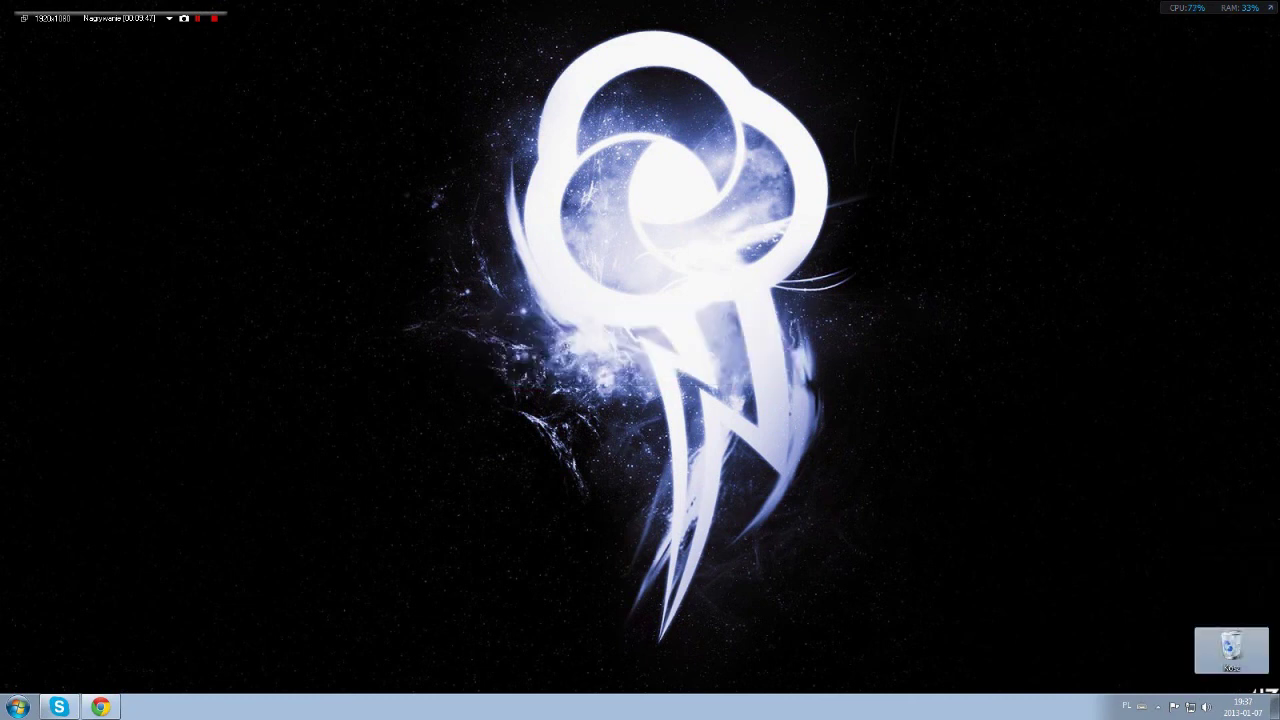